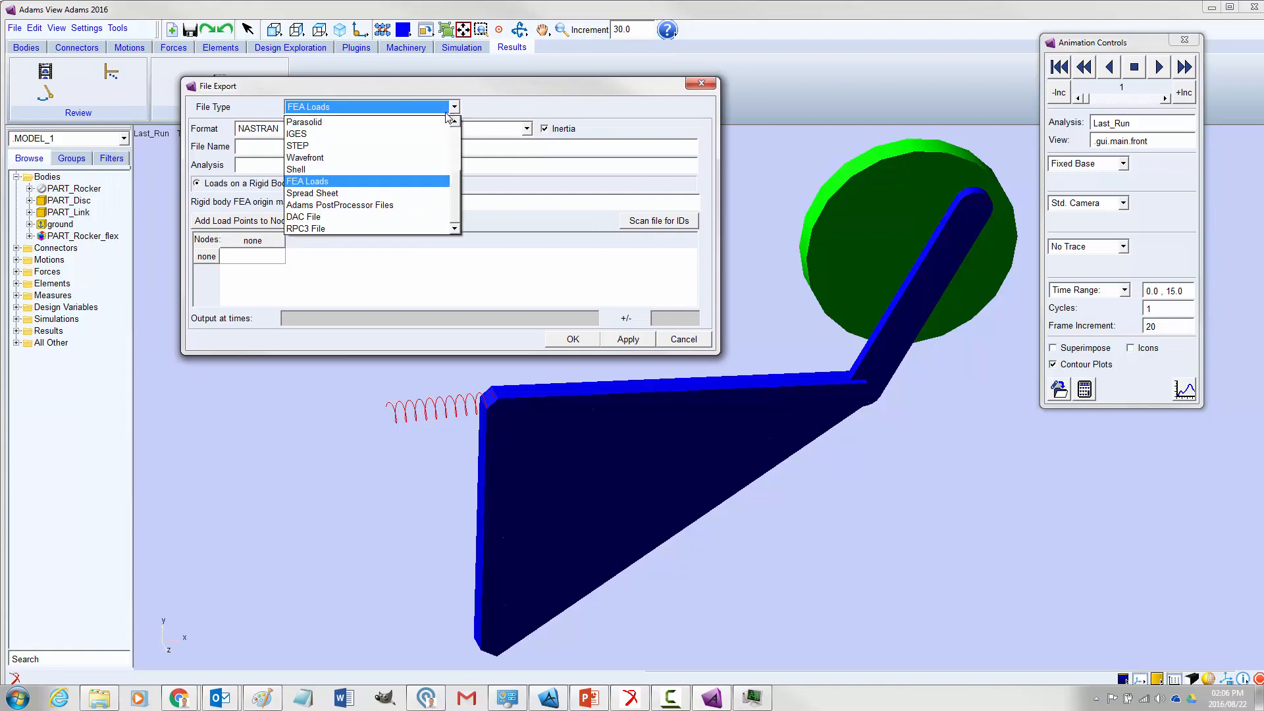
# Set the export file type to FEA Loads with the NASTRAN format
pyautogui.click(316, 181)
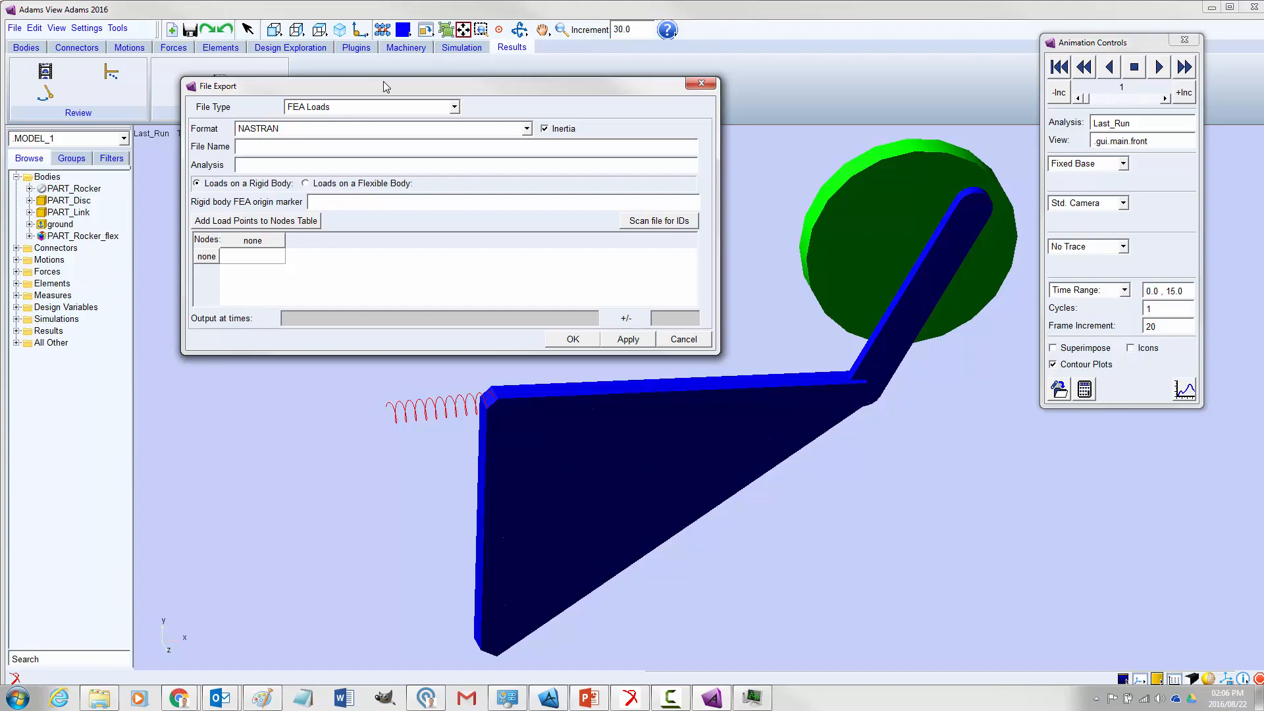
pyautogui.moveTo(385, 87); pyautogui.dragTo(372, 70)
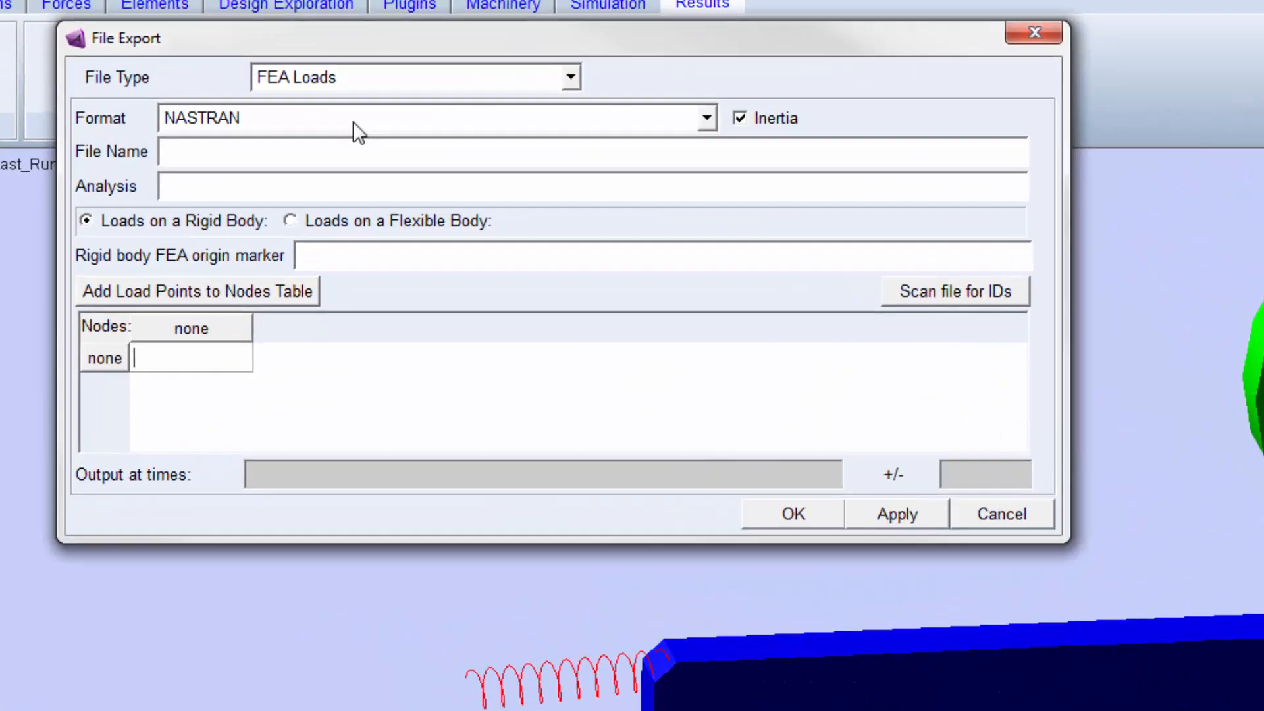
pyautogui.click(326, 115)
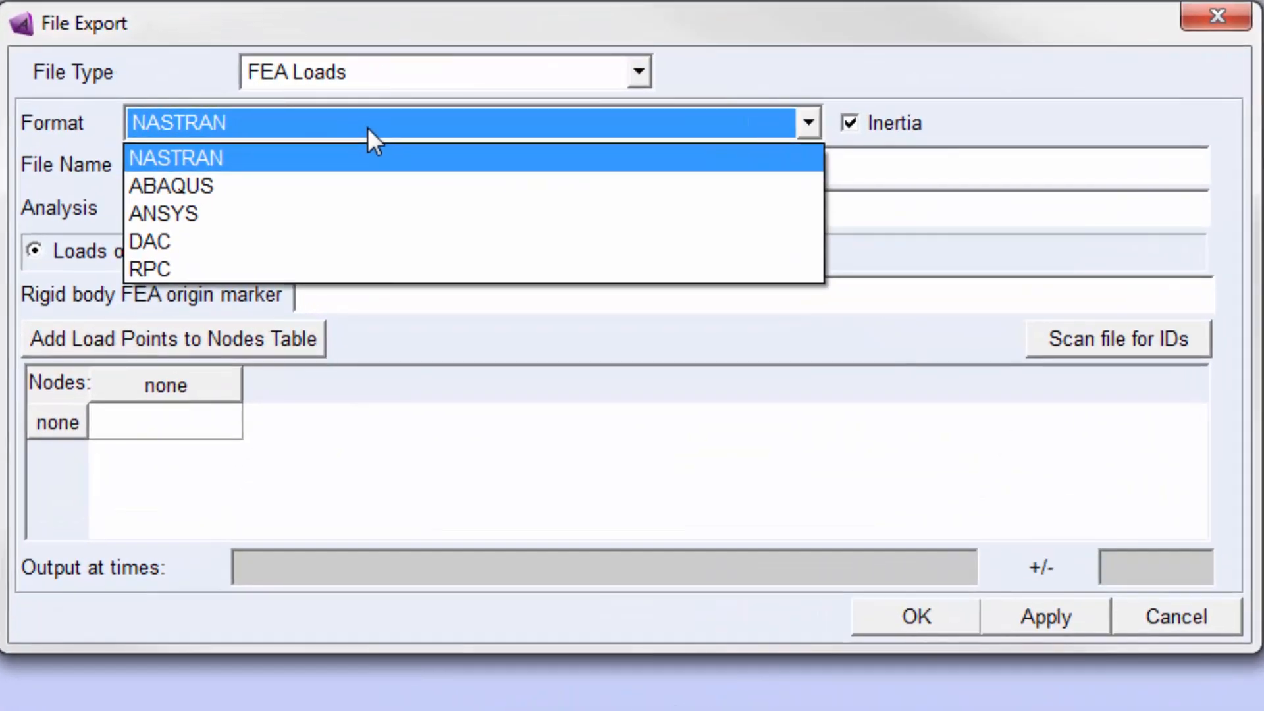
pyautogui.click(251, 127)
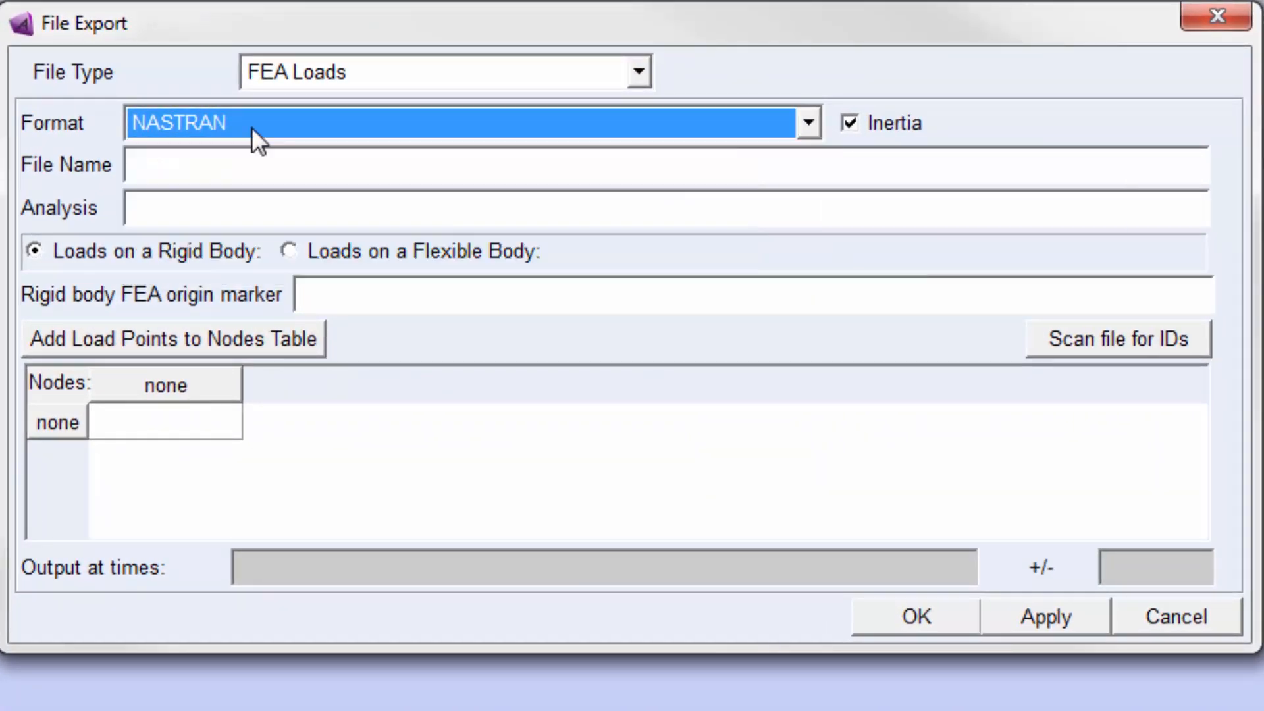
# Name the export file ExportFEALoads.bdf
pyautogui.click(258, 161)
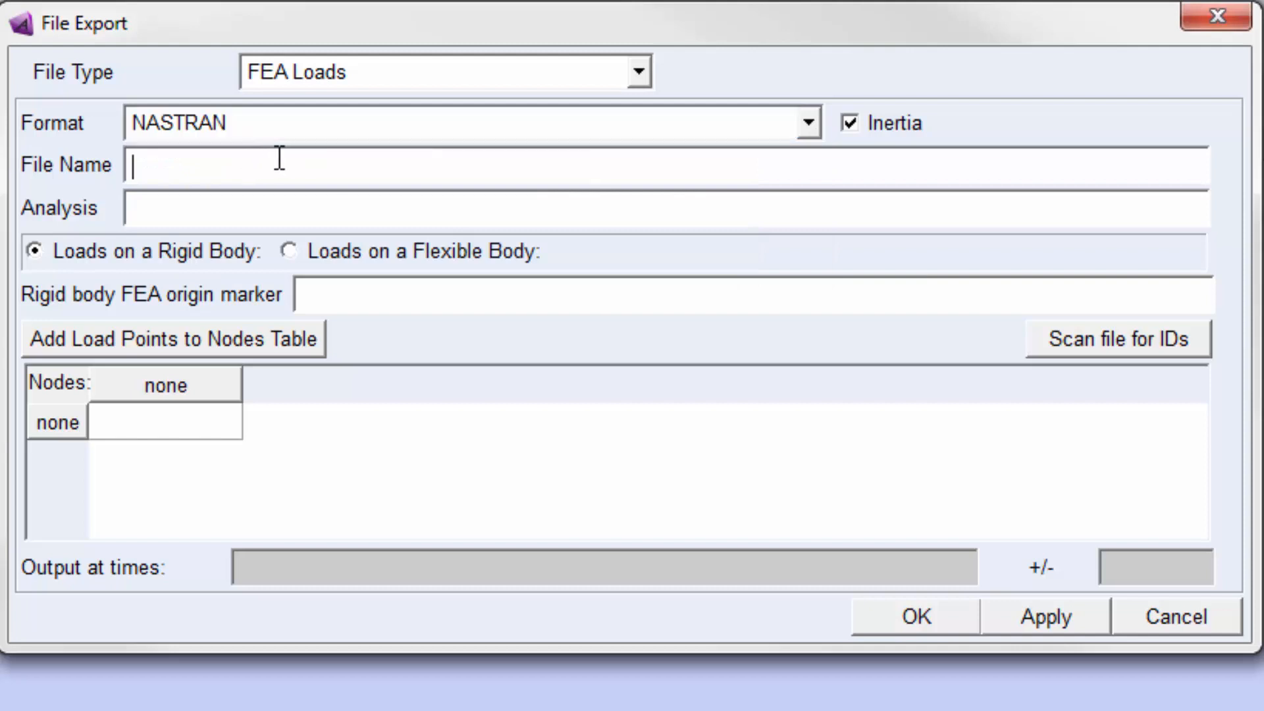
pyautogui.write('ExportFEALoads')
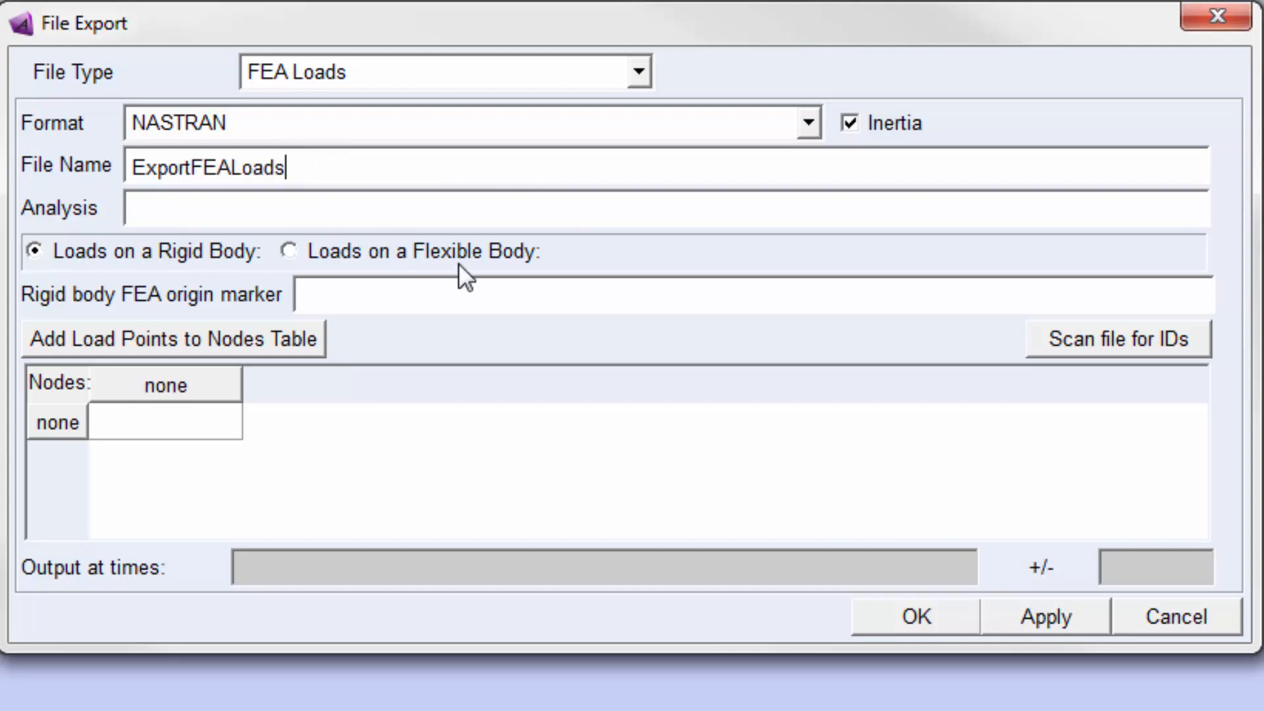
pyautogui.write('.txt')
pyautogui.press('BackSpace')
pyautogui.press('BackSpace')
pyautogui.press('BackSpace')
pyautogui.write('bdf')
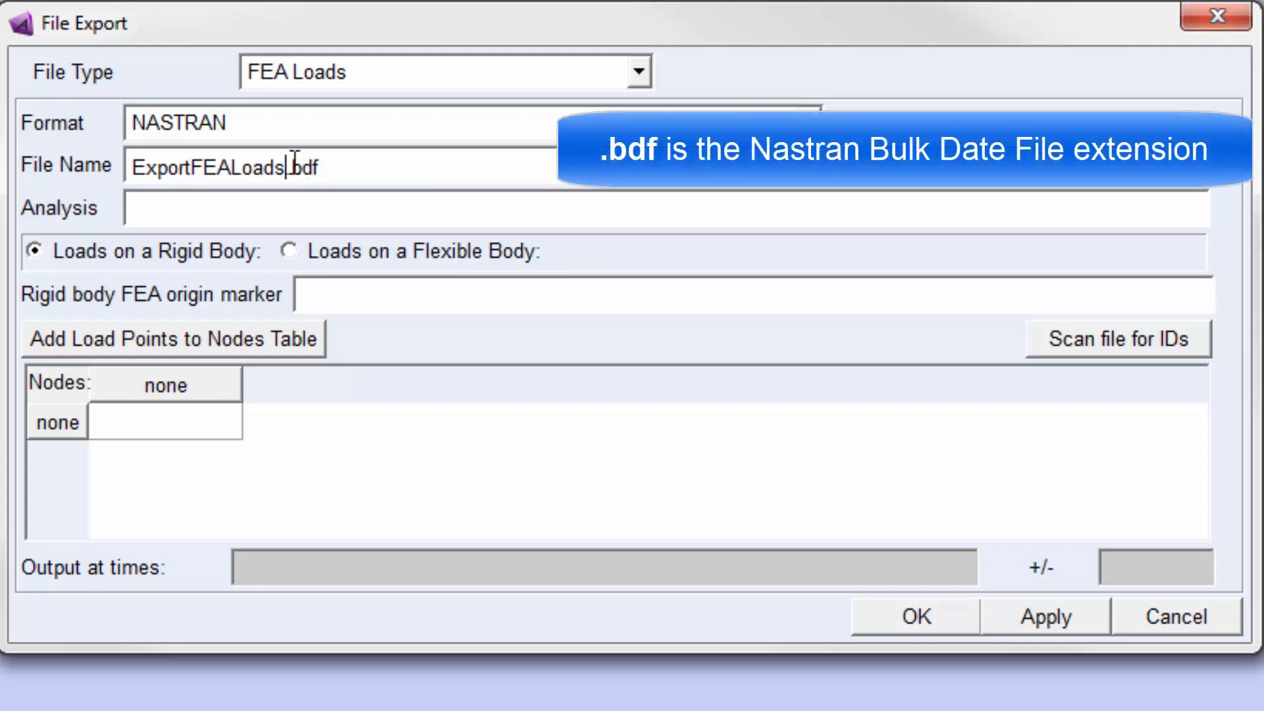
pyautogui.moveTo(293, 166); pyautogui.dragTo(333, 158)
pyautogui.hotkey('shift', 'Home')
pyautogui.hotkey('shift', 'End')
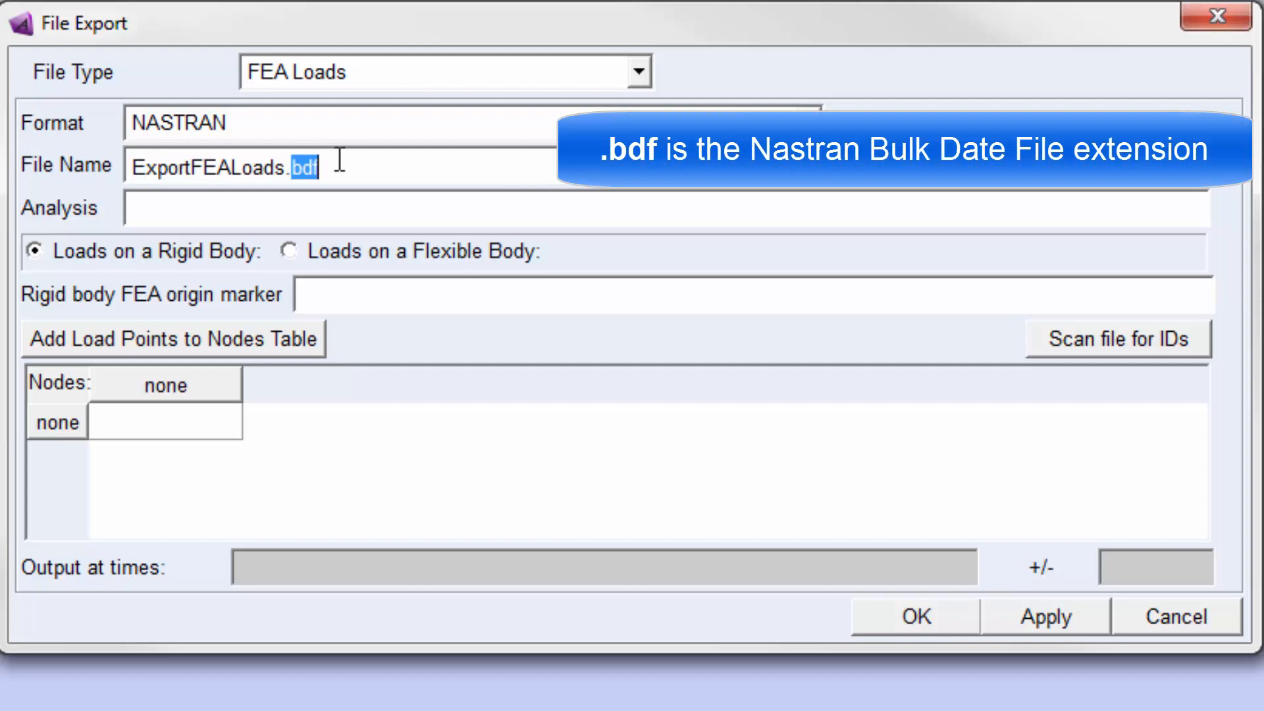
# Choose Last_Run from the suggested results as the analysis for the load export
pyautogui.click(307, 205)
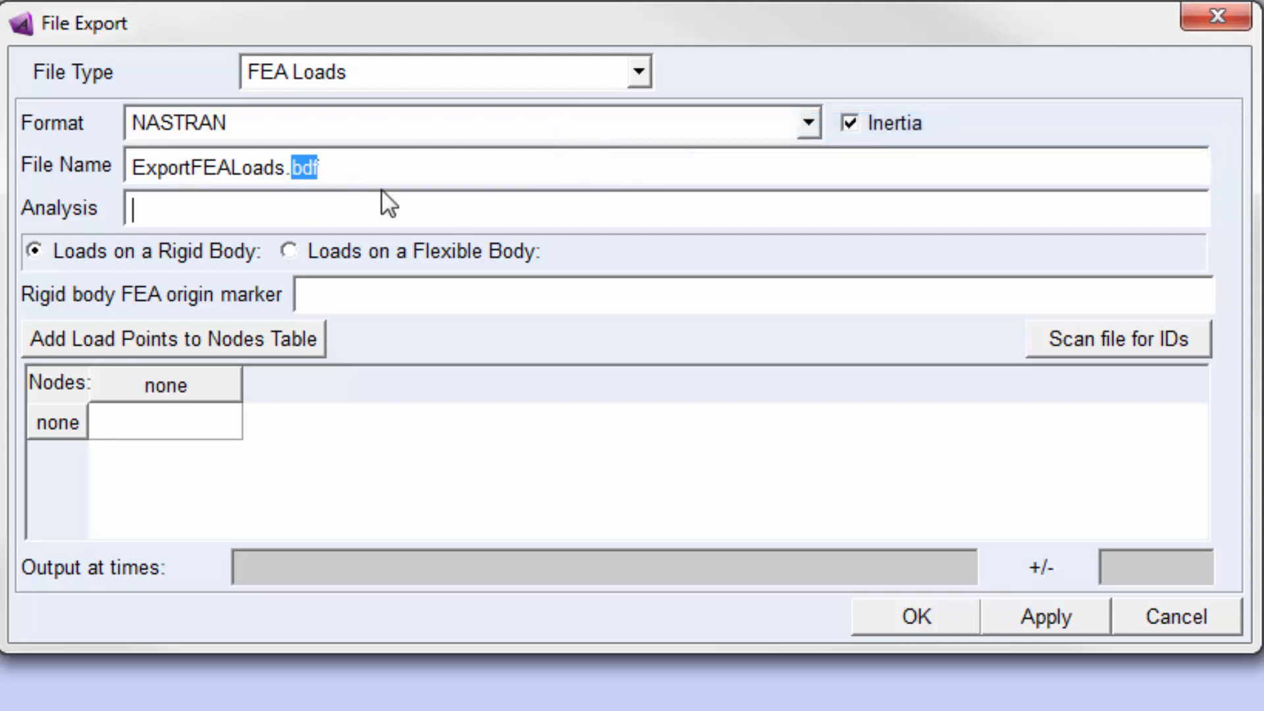
pyautogui.rightClick(335, 212)
pyautogui.moveTo(368, 229)
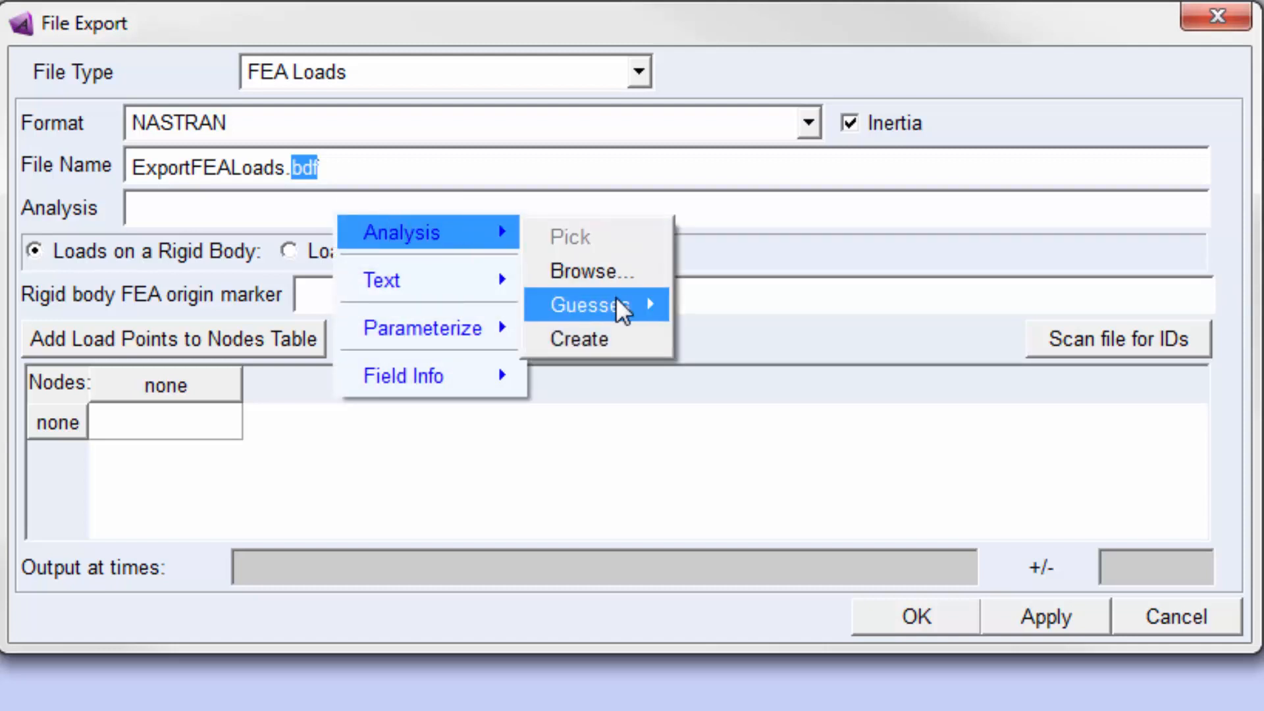
pyautogui.moveTo(619, 307)
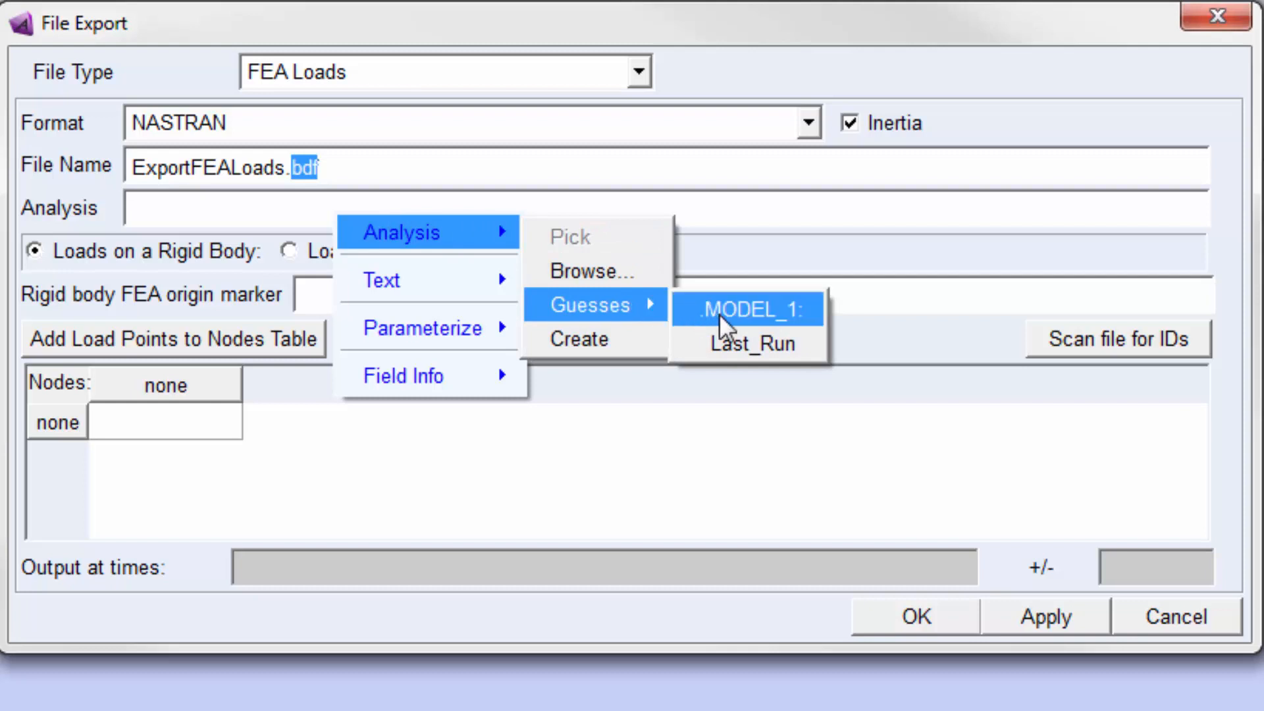
pyautogui.click(753, 343)
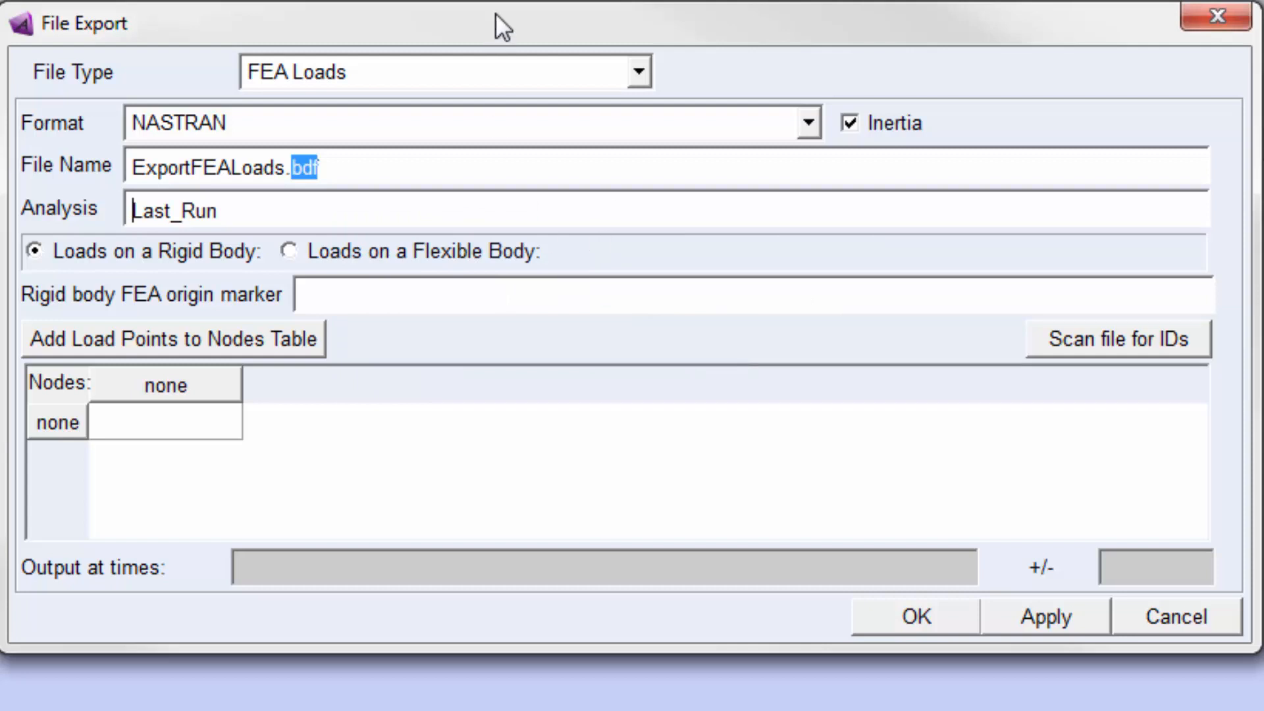
# Export loads on the flexible body PART_Rocker_flex and add its load points to the nodes table
pyautogui.moveTo(495, 17); pyautogui.dragTo(408, 2)
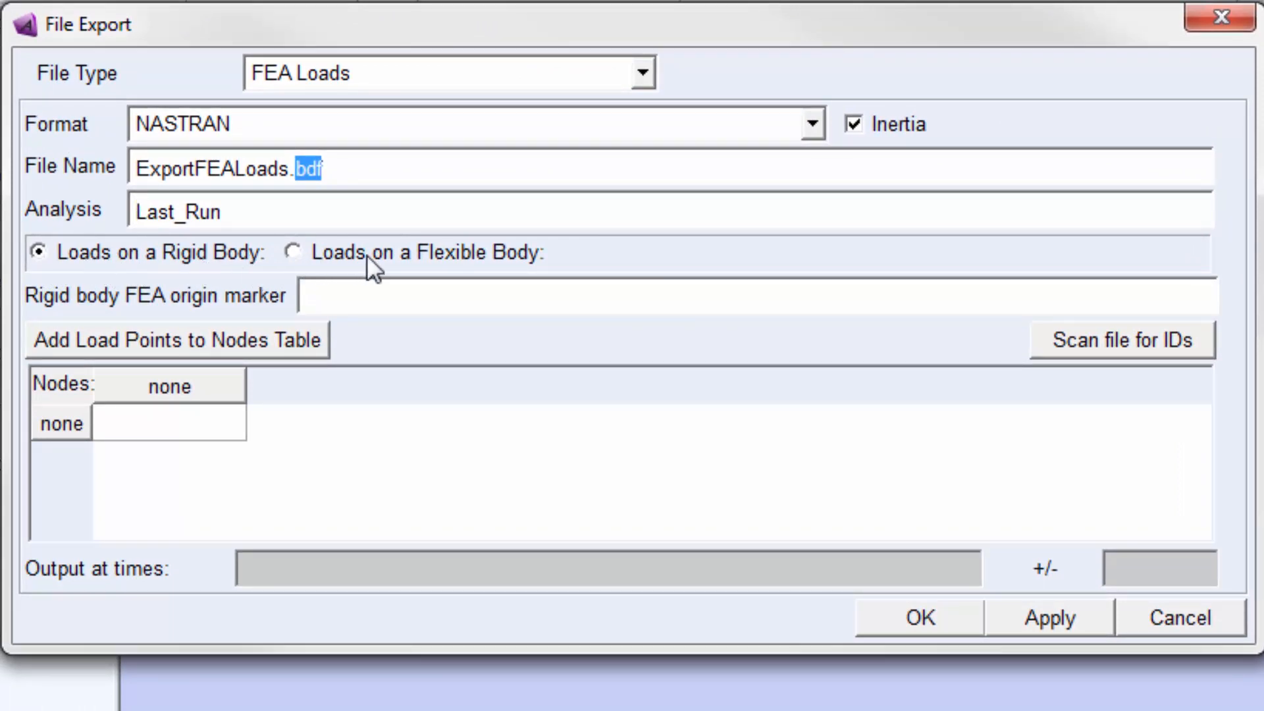
pyautogui.click(296, 255)
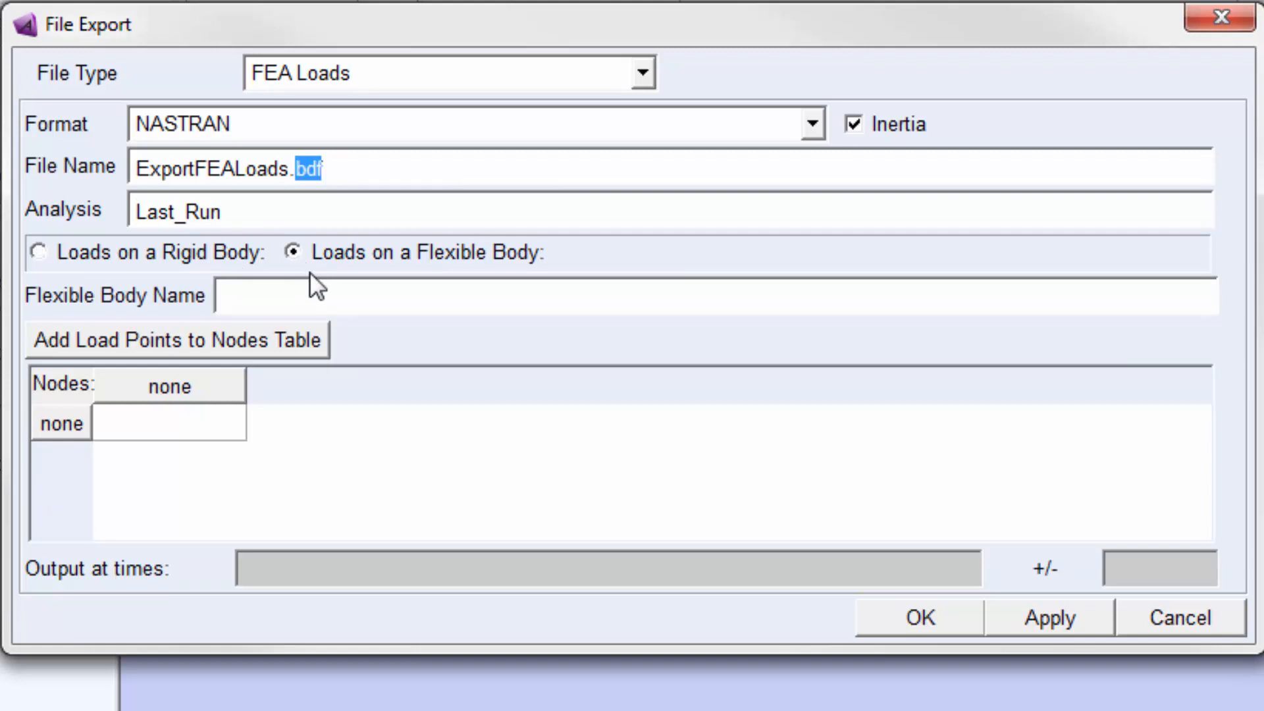
pyautogui.rightClick(318, 287)
pyautogui.moveTo(485, 306)
pyautogui.moveTo(601, 379)
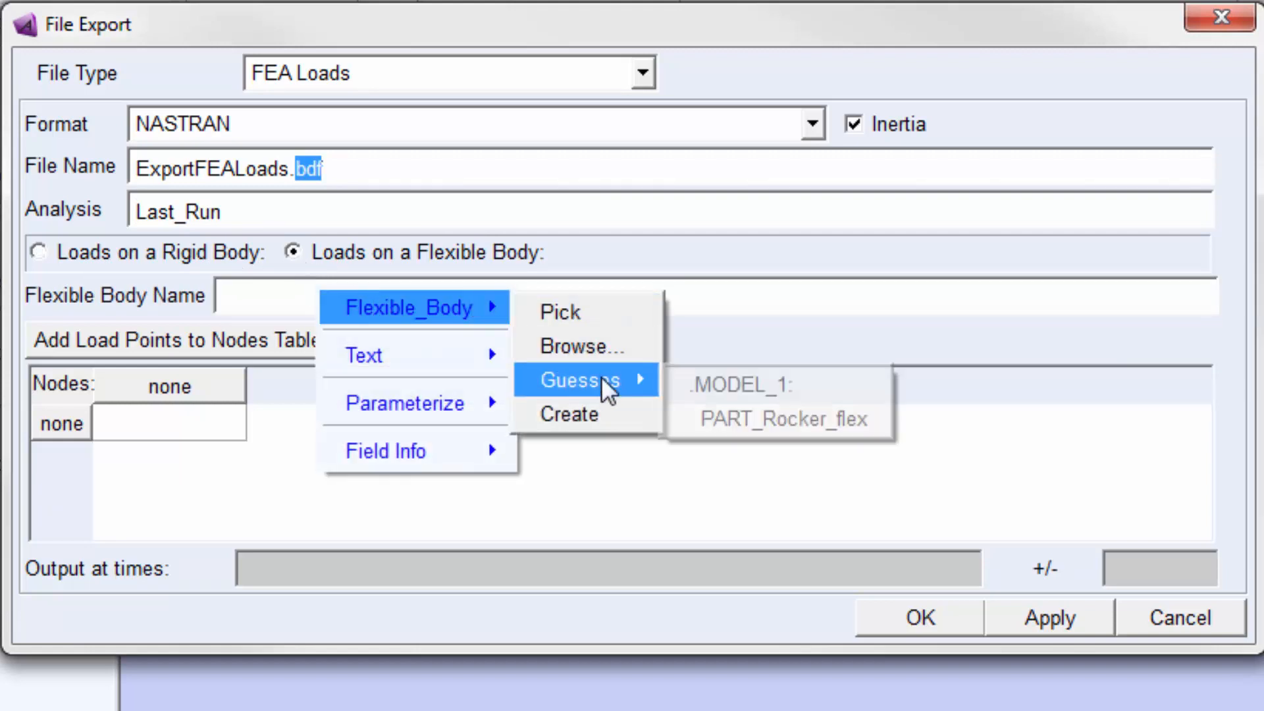
pyautogui.click(753, 424)
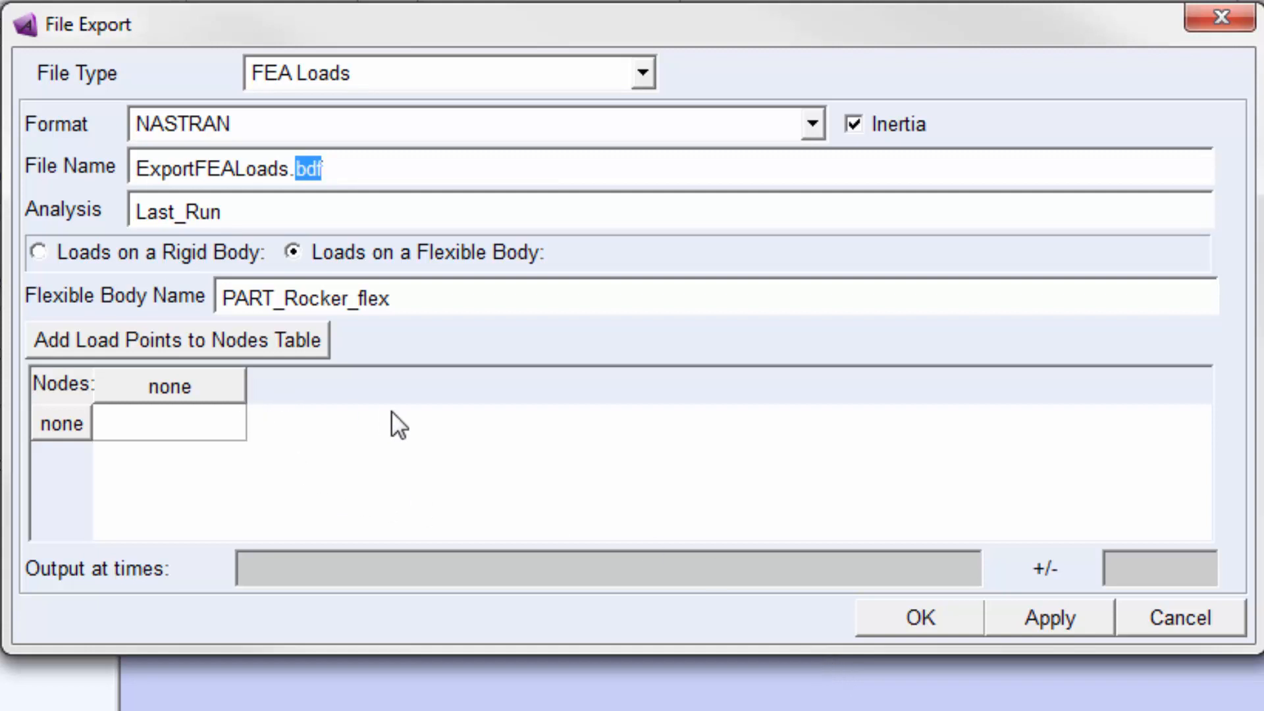
pyautogui.click(153, 347)
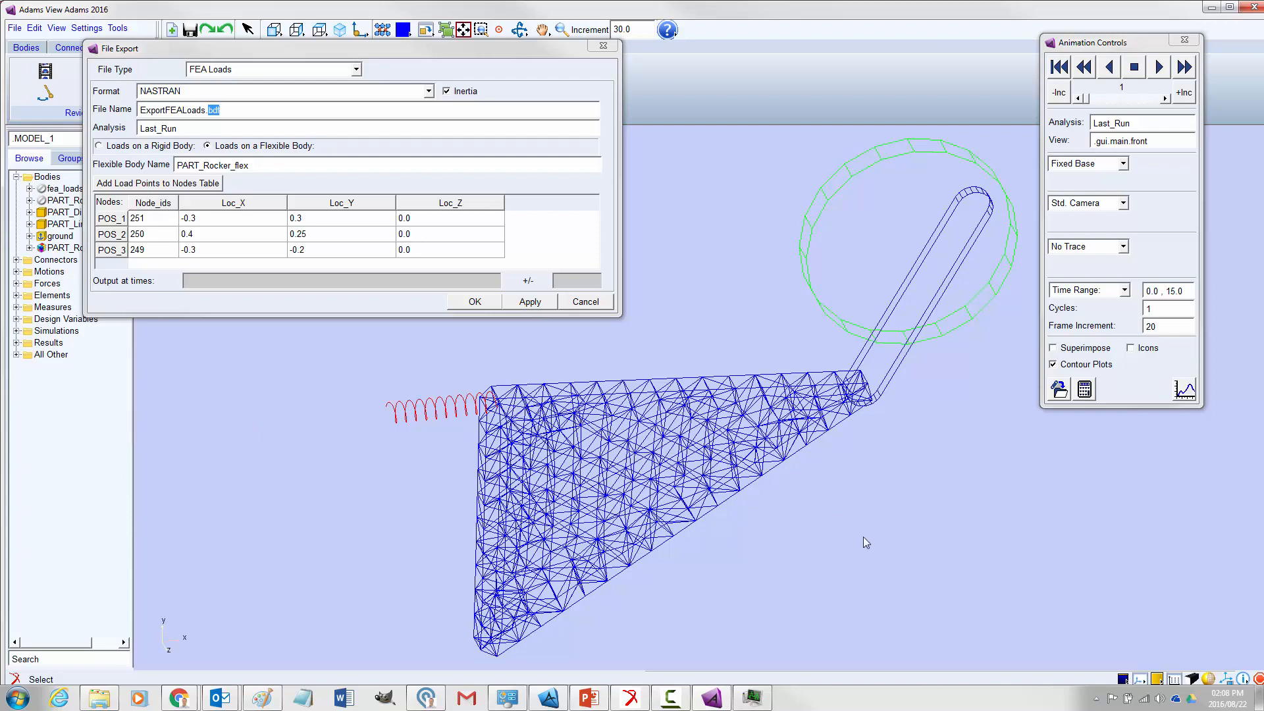
# Reset the animation to its start and close the animation controls
pyautogui.click(1057, 71)
pyautogui.click(1184, 40)
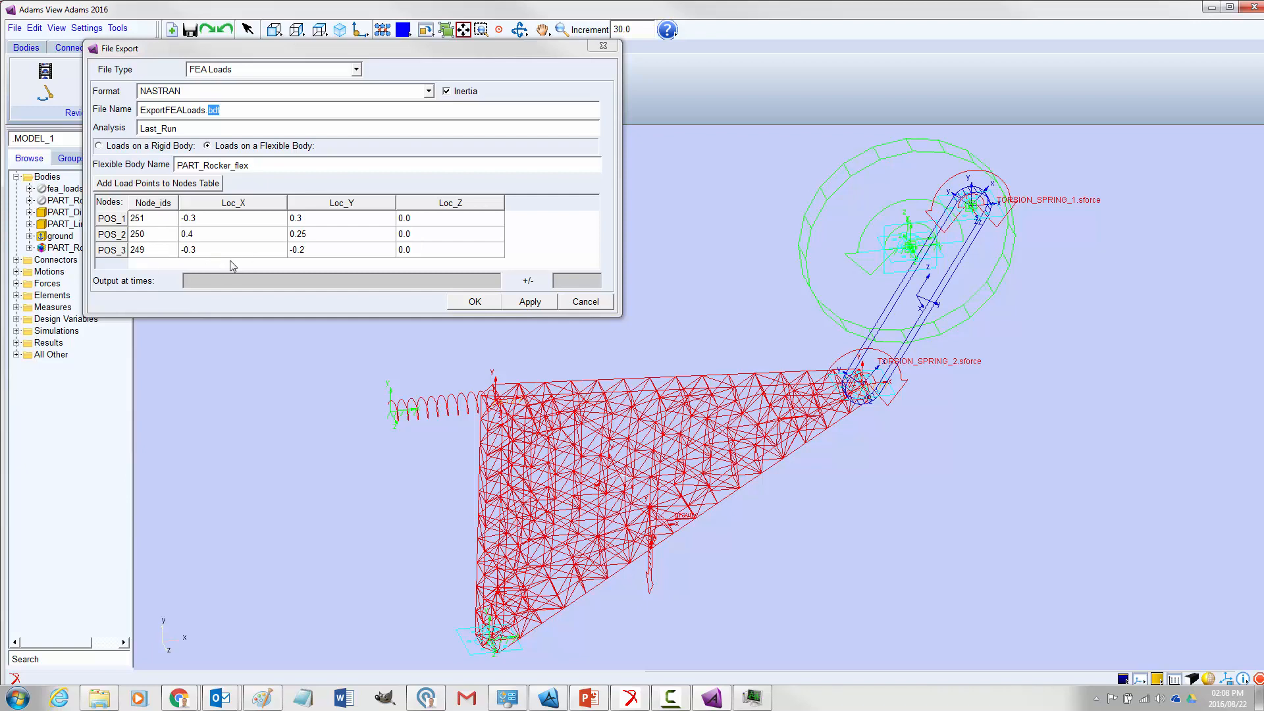
# Cancel the FEA loads export without output times and switch to Adams PostProcessor
pyautogui.click(229, 281)
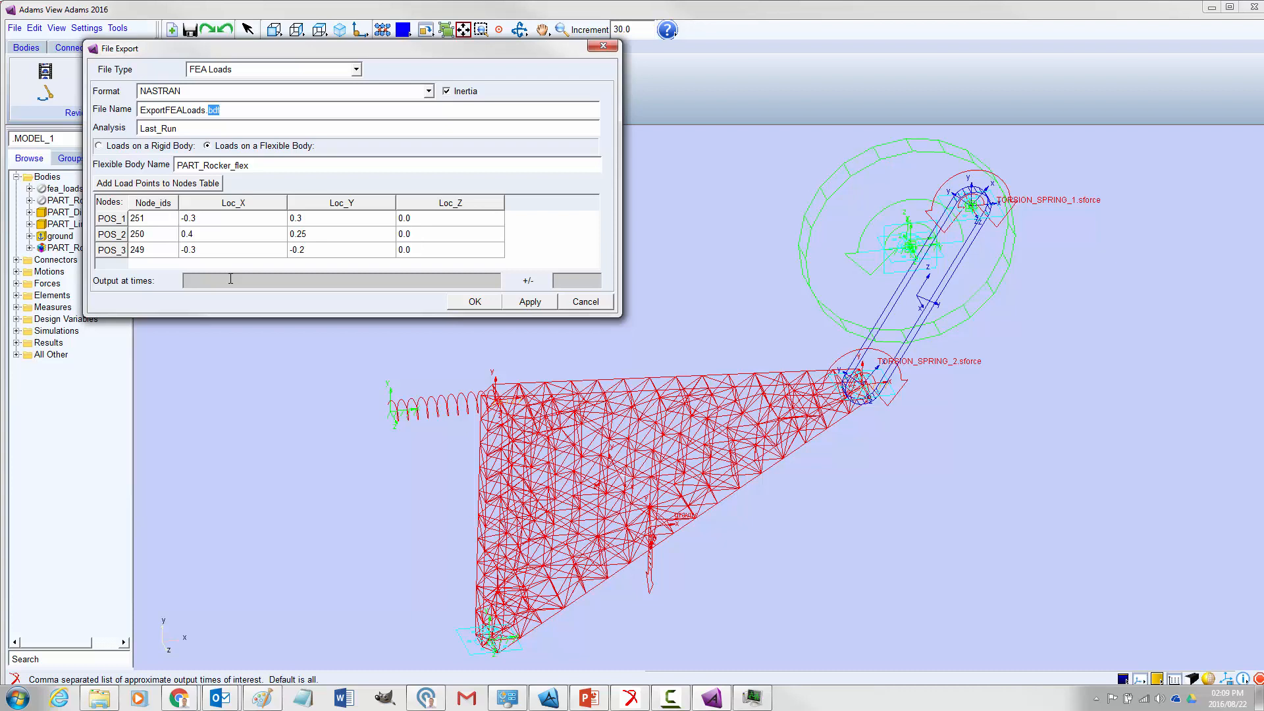
pyautogui.click(583, 302)
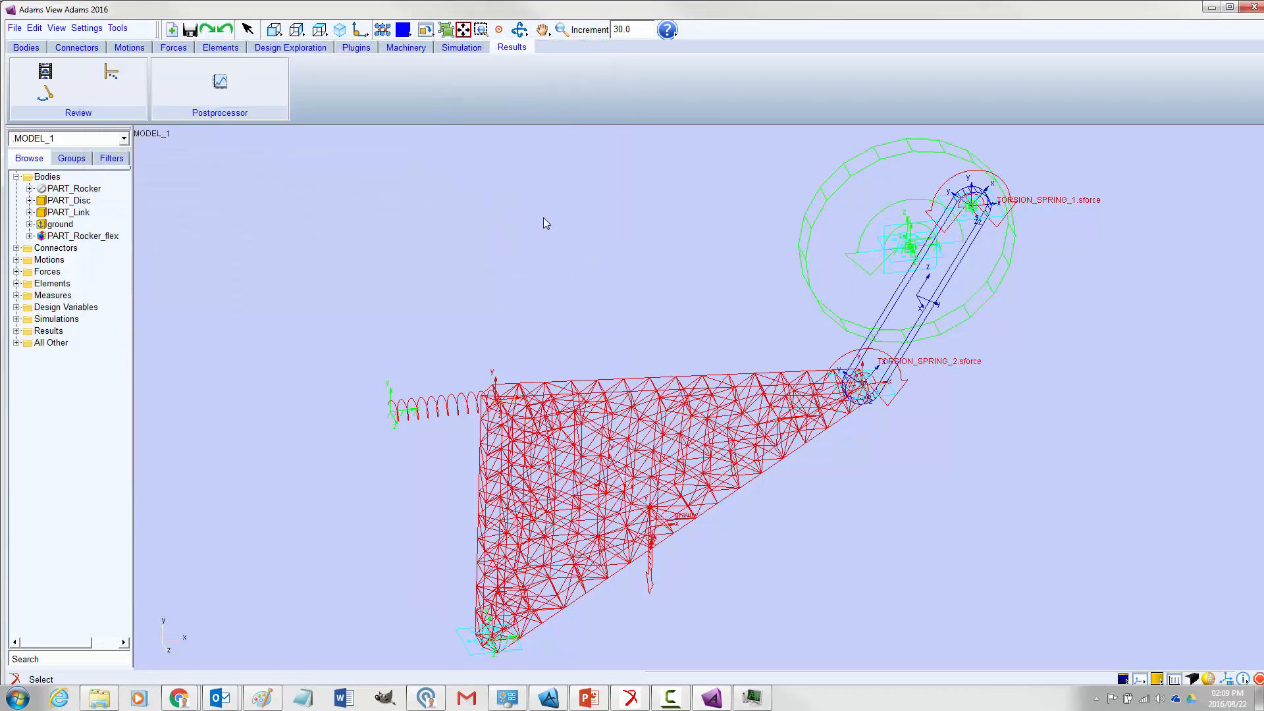
pyautogui.click(220, 81)
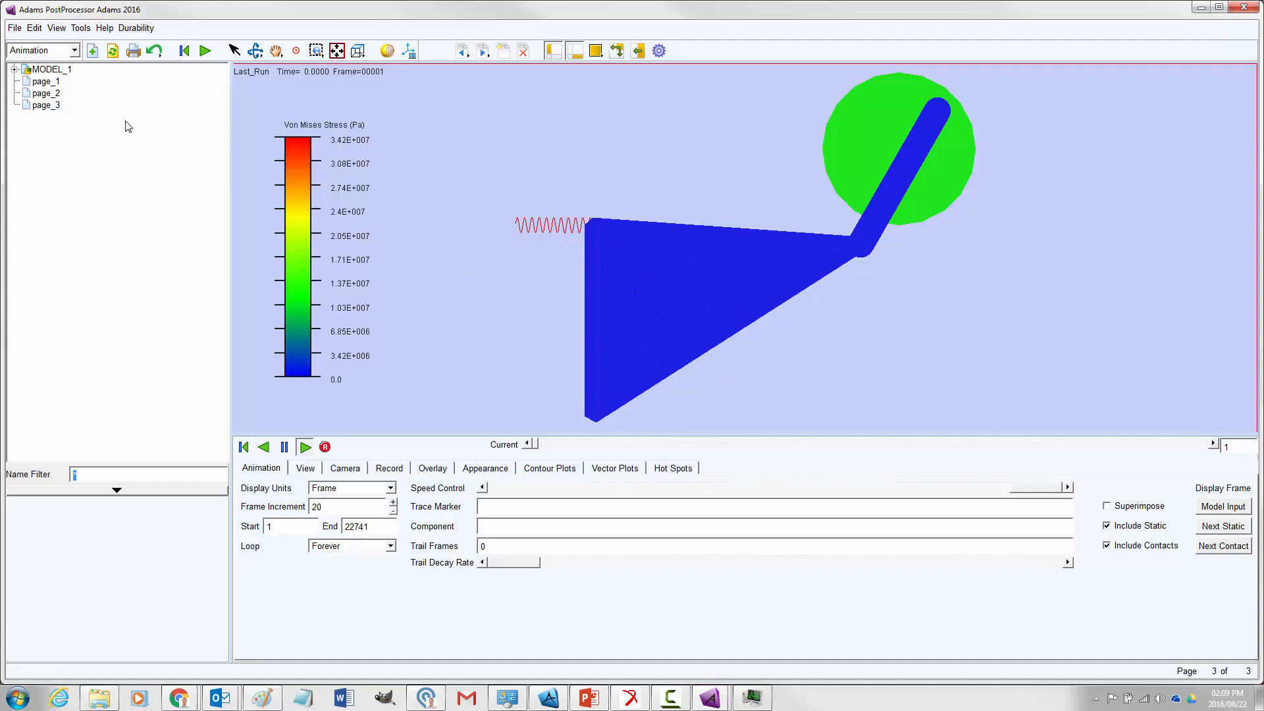
# Show the force plot on page_2, fit all curves, and zoom in on about 8.3 to 8.9 s
pyautogui.click(44, 93)
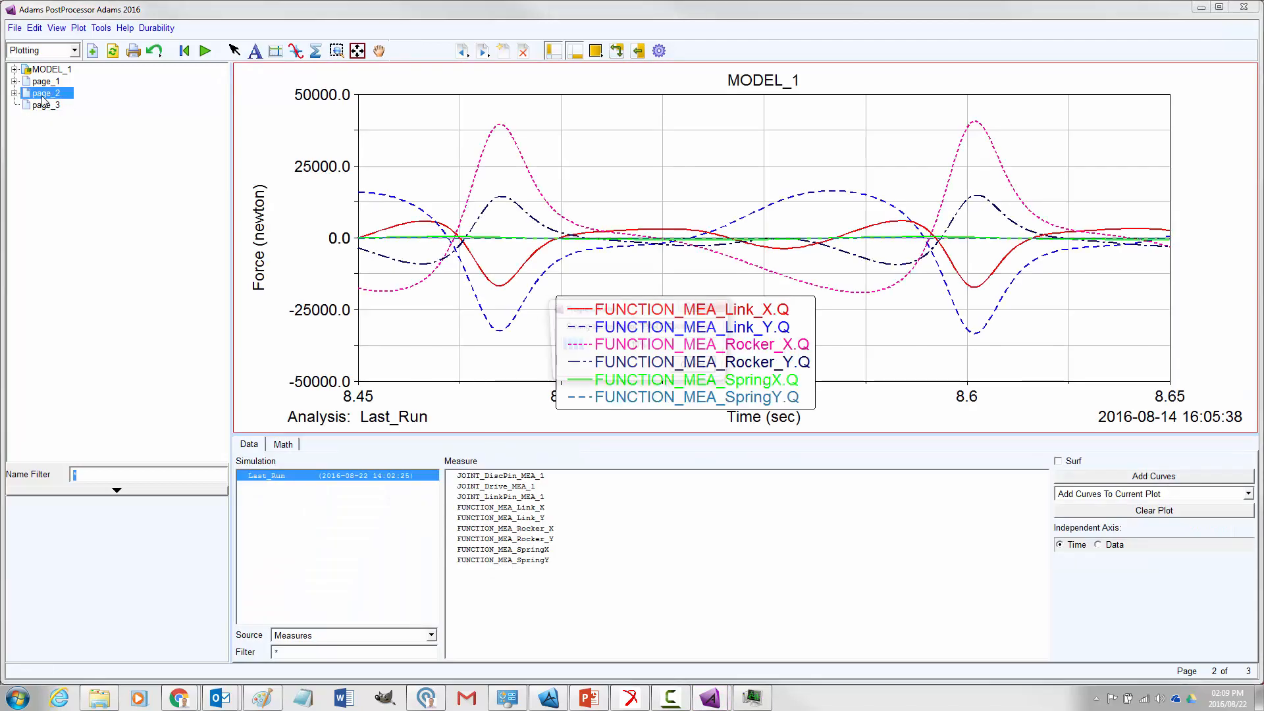
pyautogui.rightClick(601, 139)
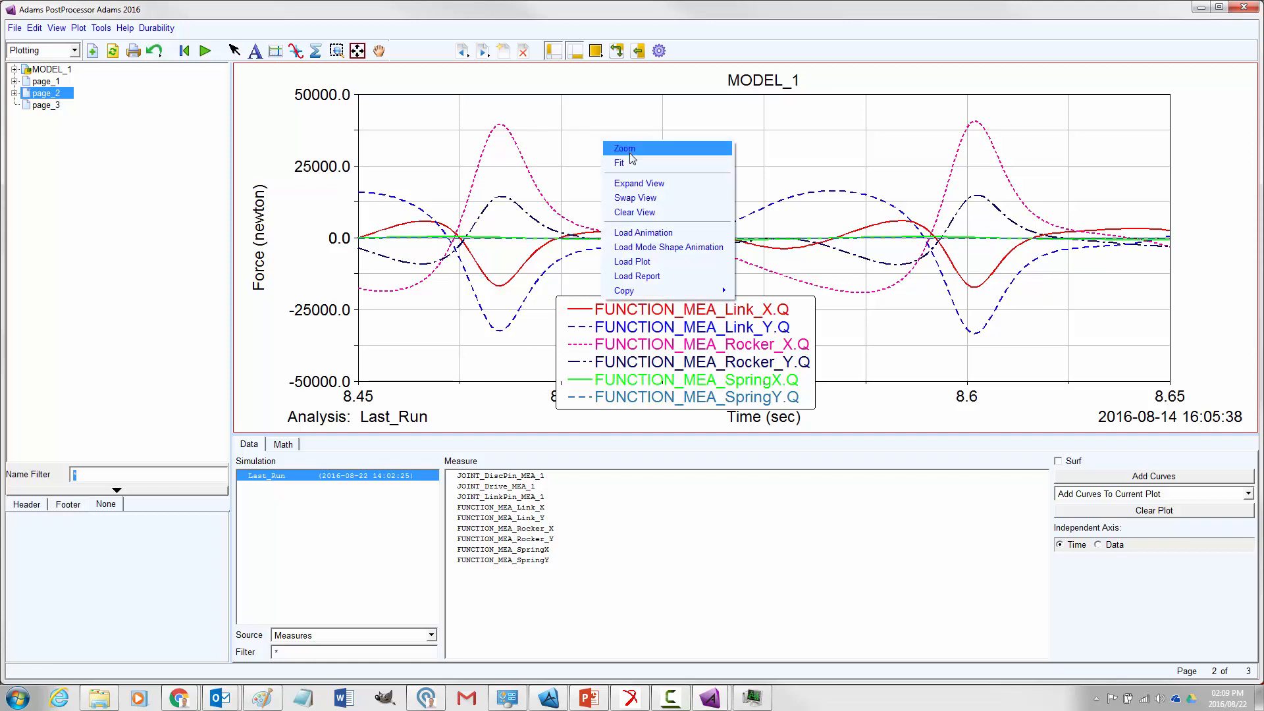
pyautogui.click(633, 162)
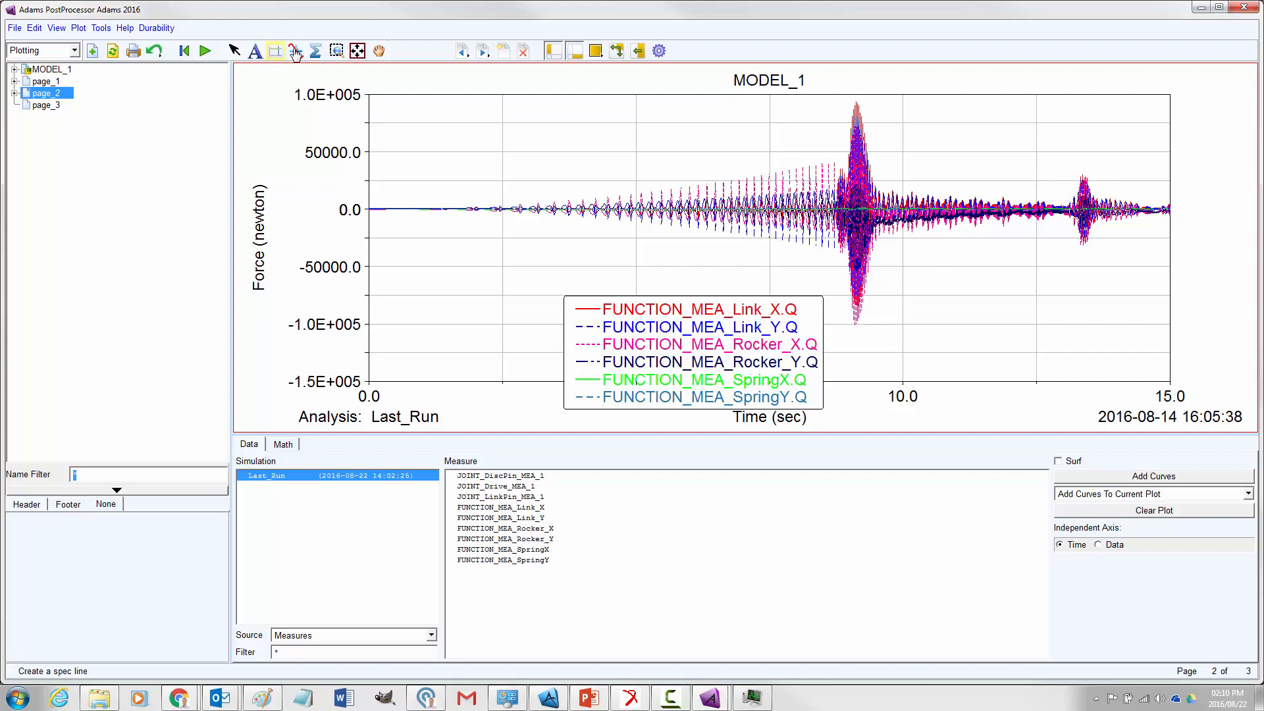
pyautogui.click(336, 51)
pyautogui.moveTo(815, 150); pyautogui.dragTo(842, 266)
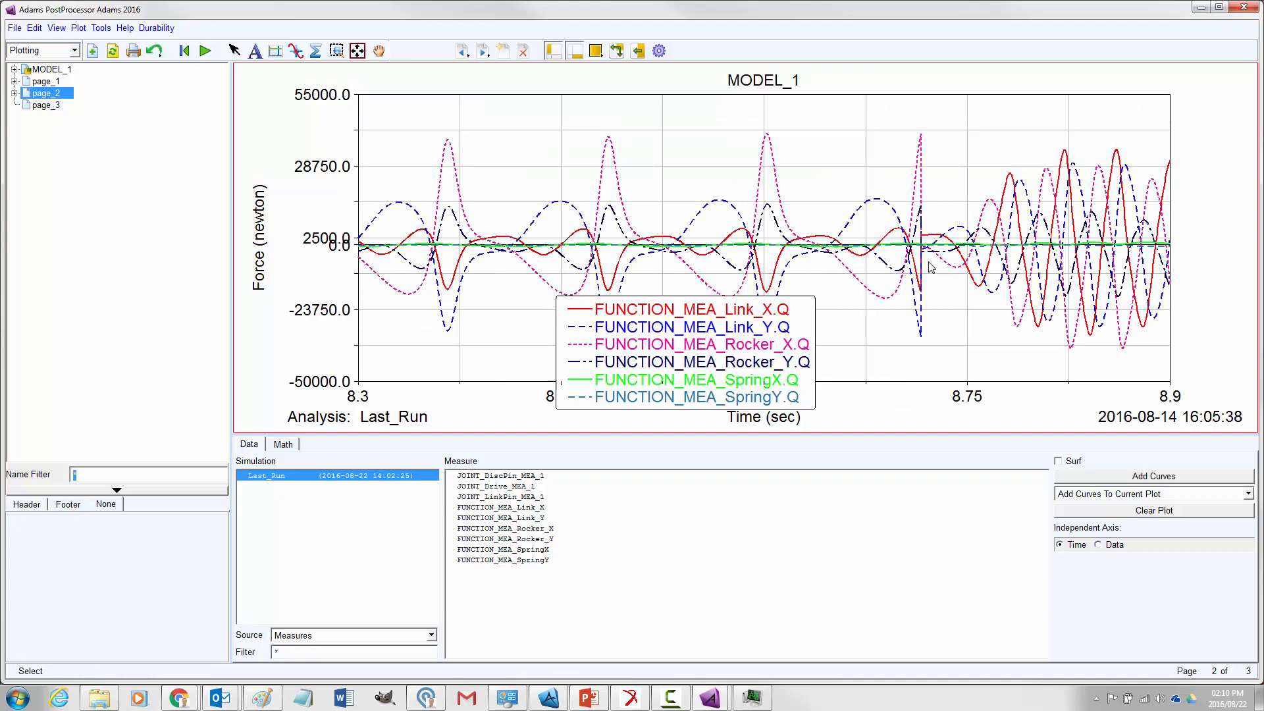
# Move the legend down clear of the force curves and fit the plot to its full time range
pyautogui.moveTo(674, 325); pyautogui.dragTo(637, 392)
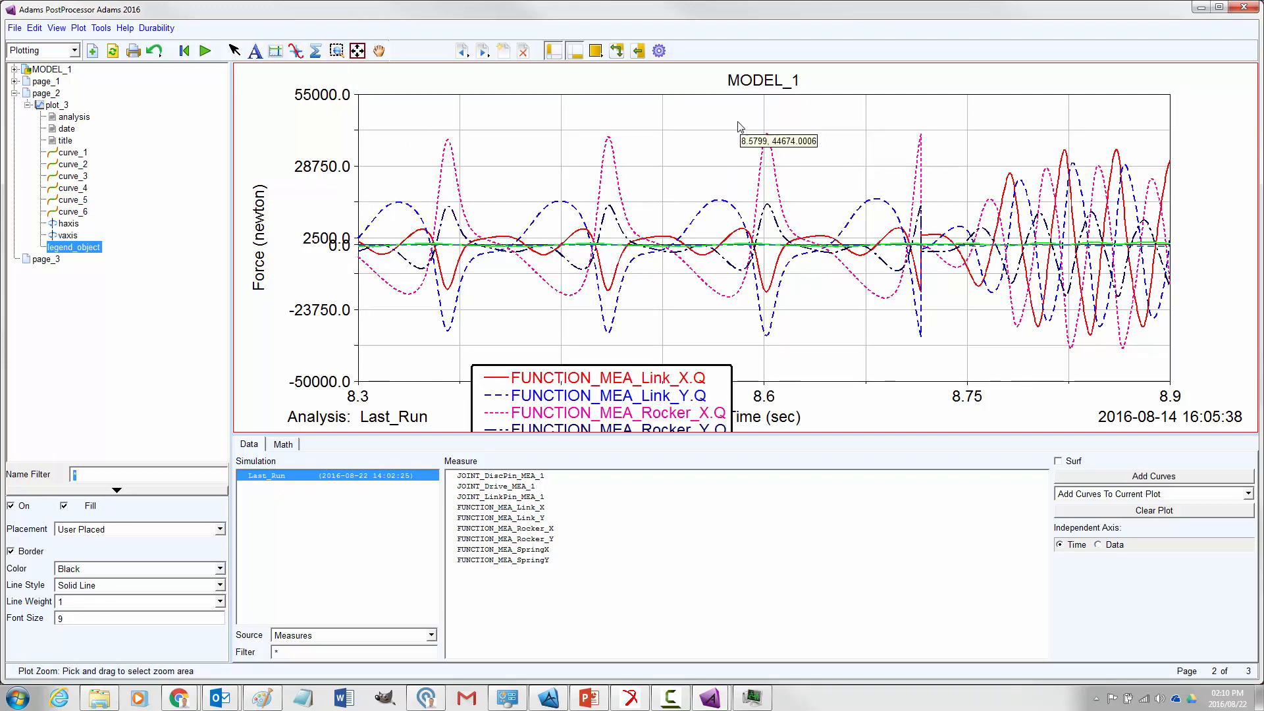
pyautogui.moveTo(736, 117); pyautogui.dragTo(931, 371)
pyautogui.click(357, 51)
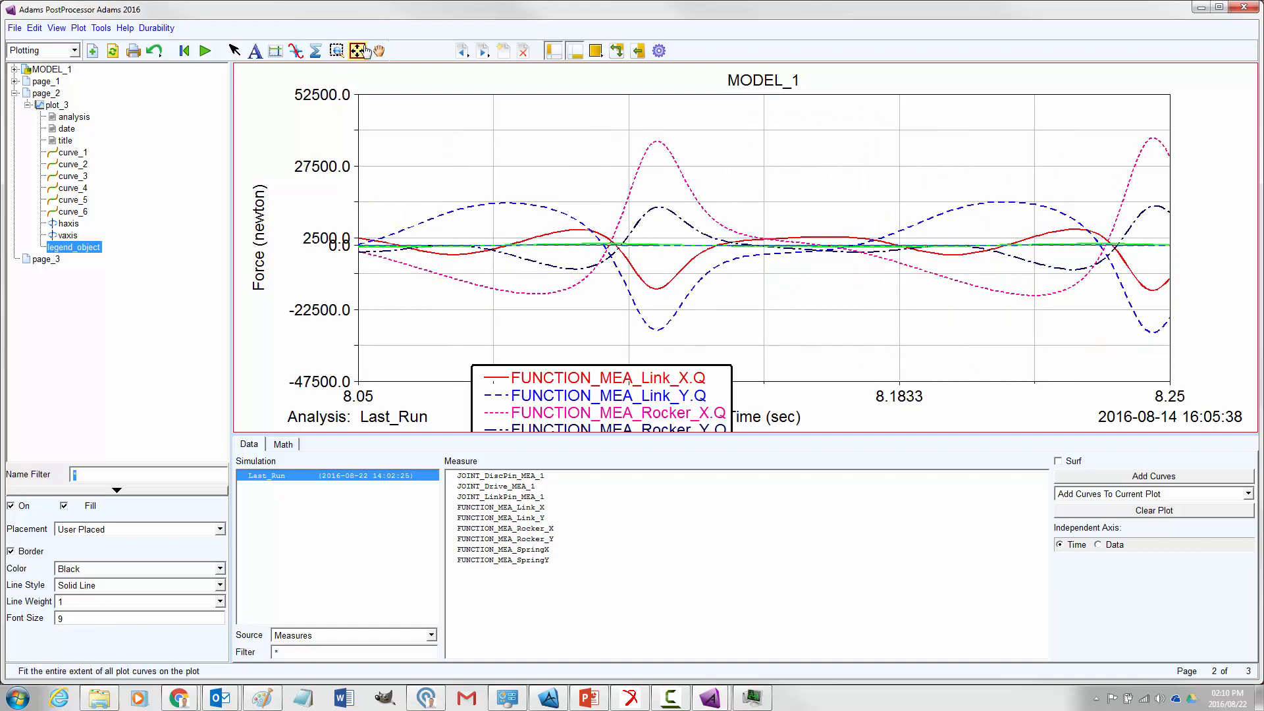
pyautogui.click(356, 52)
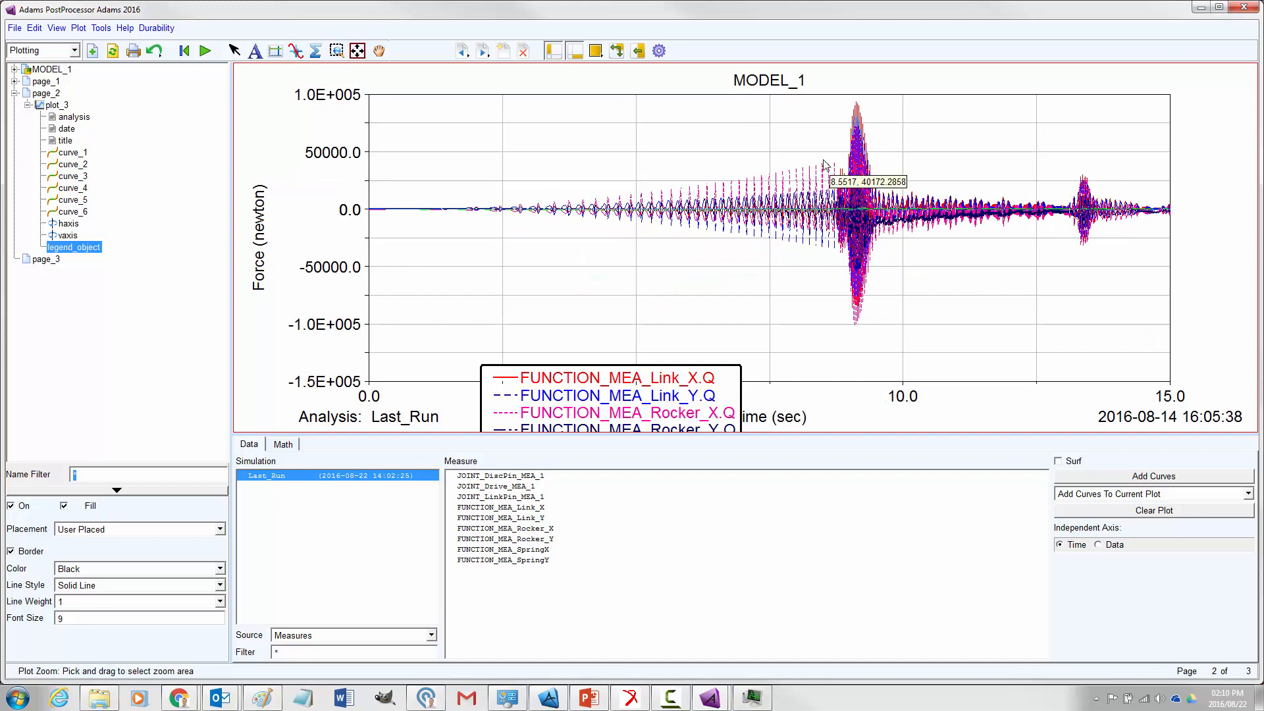
# Zoom the force plot in to about 8.45 to 8.75 s to examine the force peaks
pyautogui.click(336, 51)
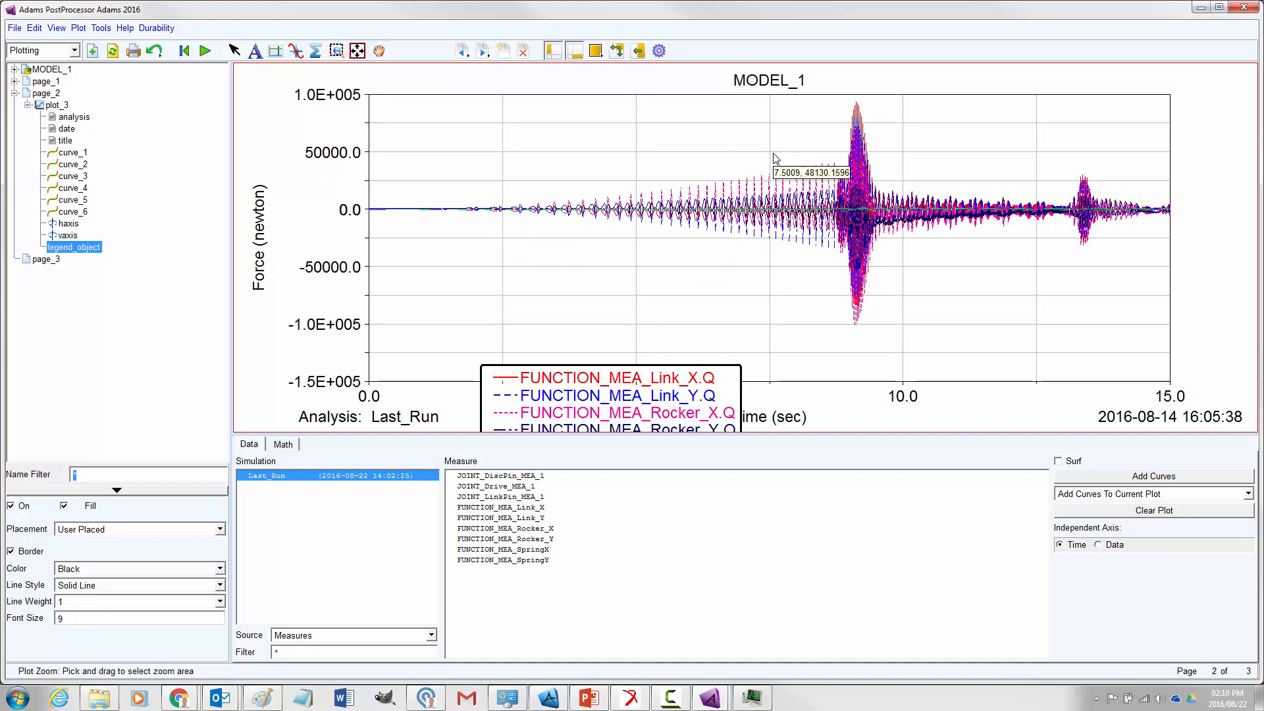
pyautogui.moveTo(818, 150); pyautogui.dragTo(845, 262)
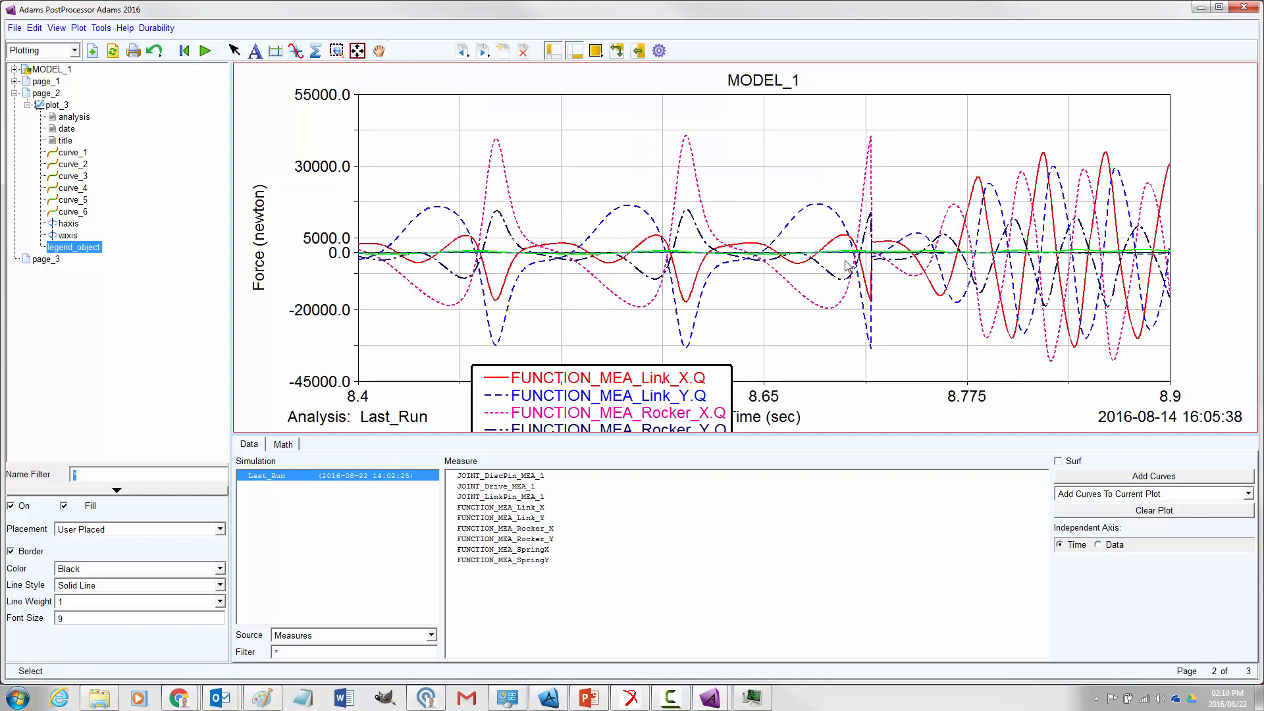
pyautogui.click(336, 51)
pyautogui.moveTo(481, 107); pyautogui.dragTo(899, 381)
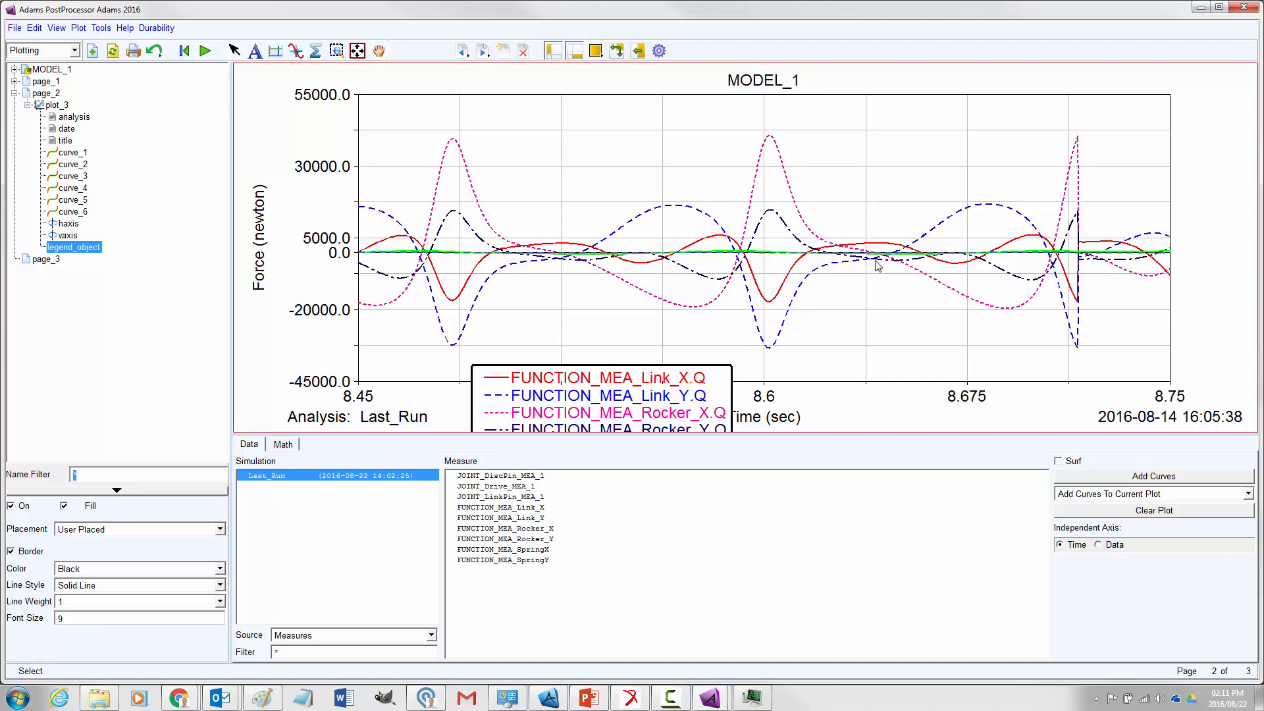
pyautogui.moveTo(693, 388); pyautogui.dragTo(640, 355)
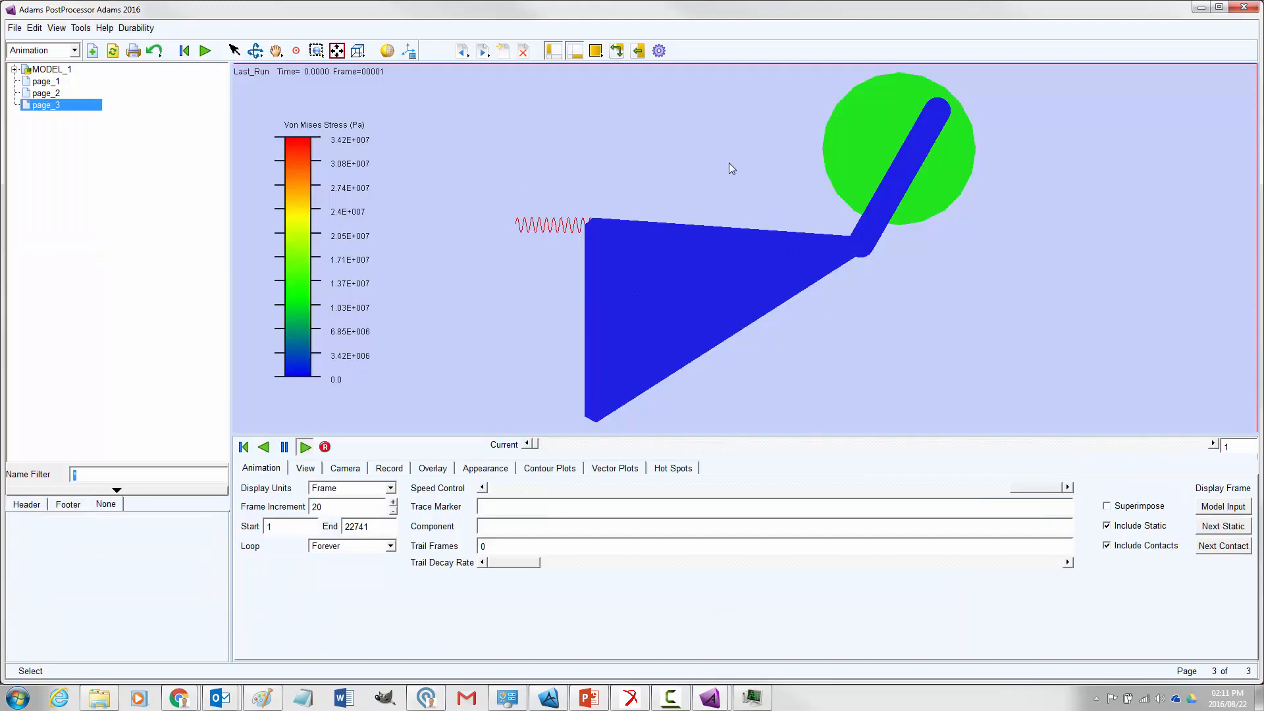
# Open the hot spots table and choose PART_Rocker_flex as its flexible body
pyautogui.click(130, 29)
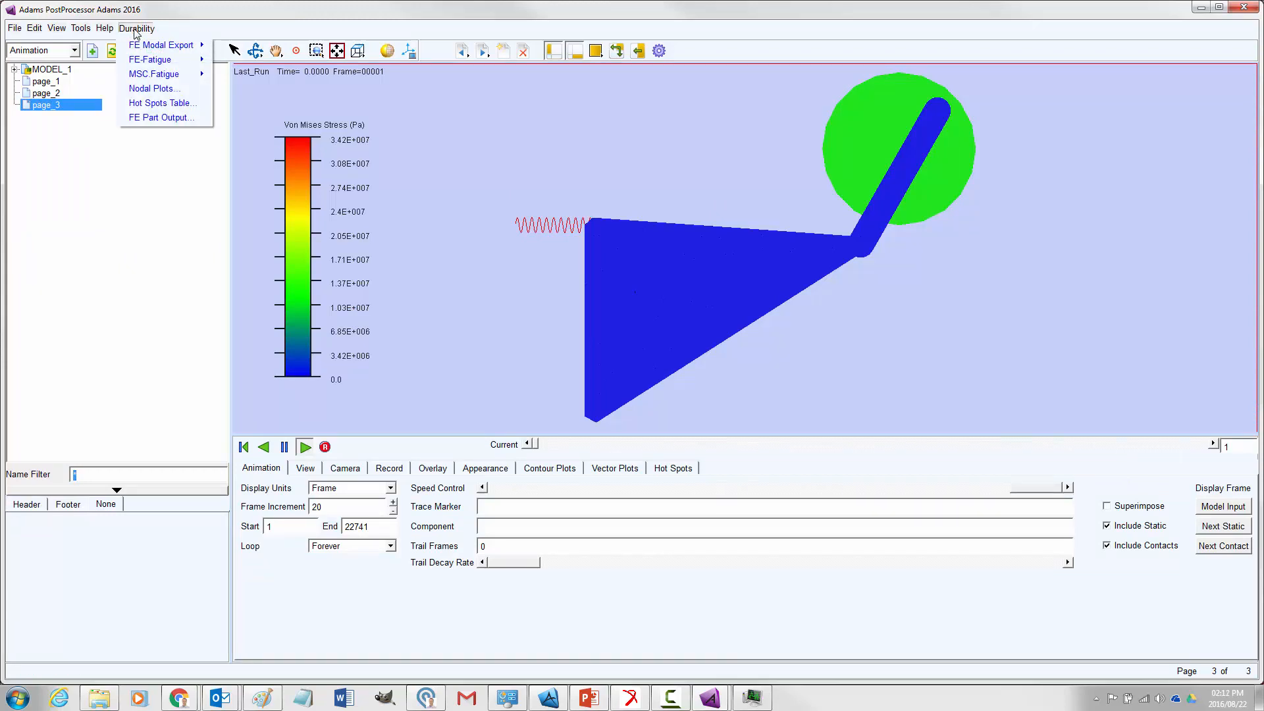
pyautogui.click(167, 104)
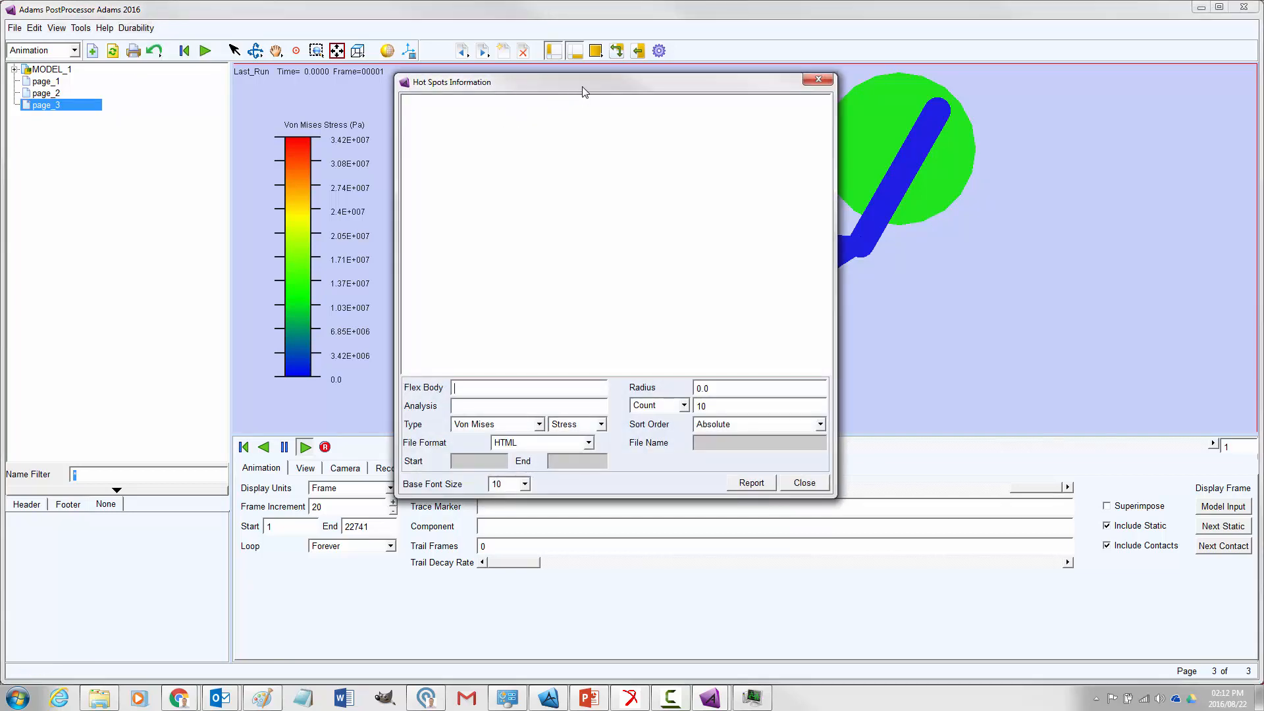
pyautogui.moveTo(582, 90); pyautogui.dragTo(273, 94)
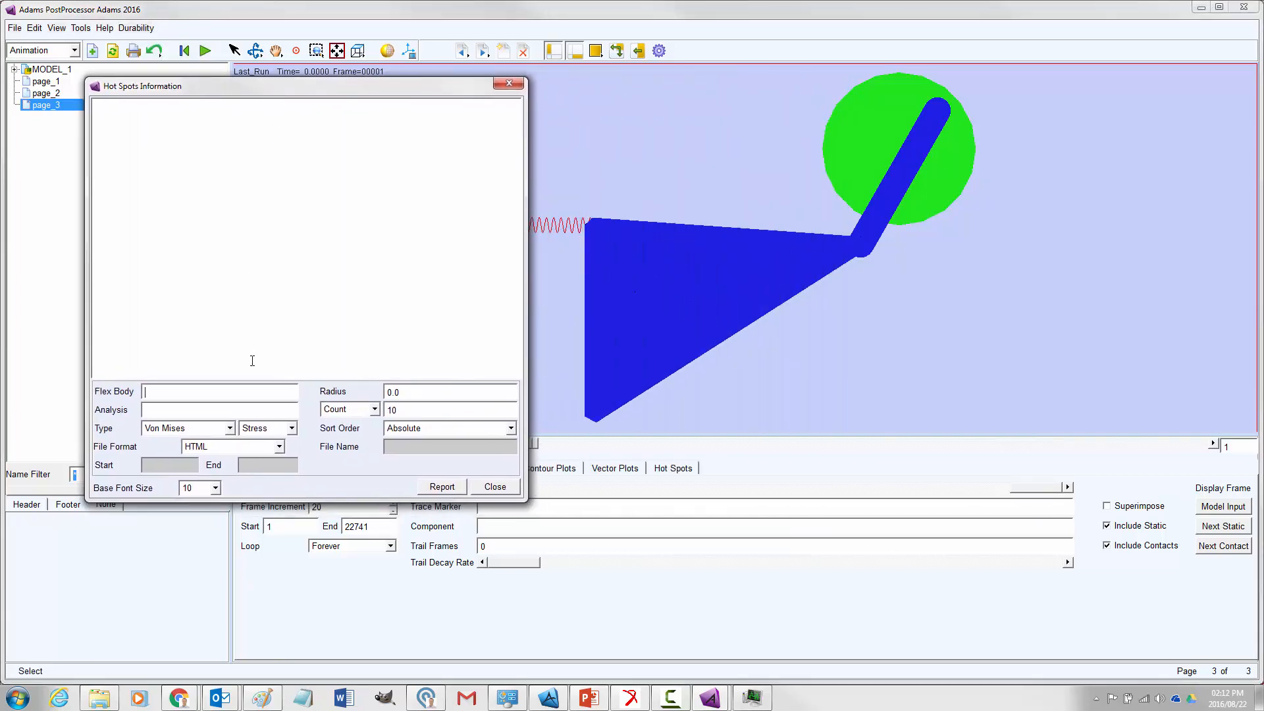
pyautogui.rightClick(255, 395)
pyautogui.moveTo(298, 404)
pyautogui.moveTo(368, 436)
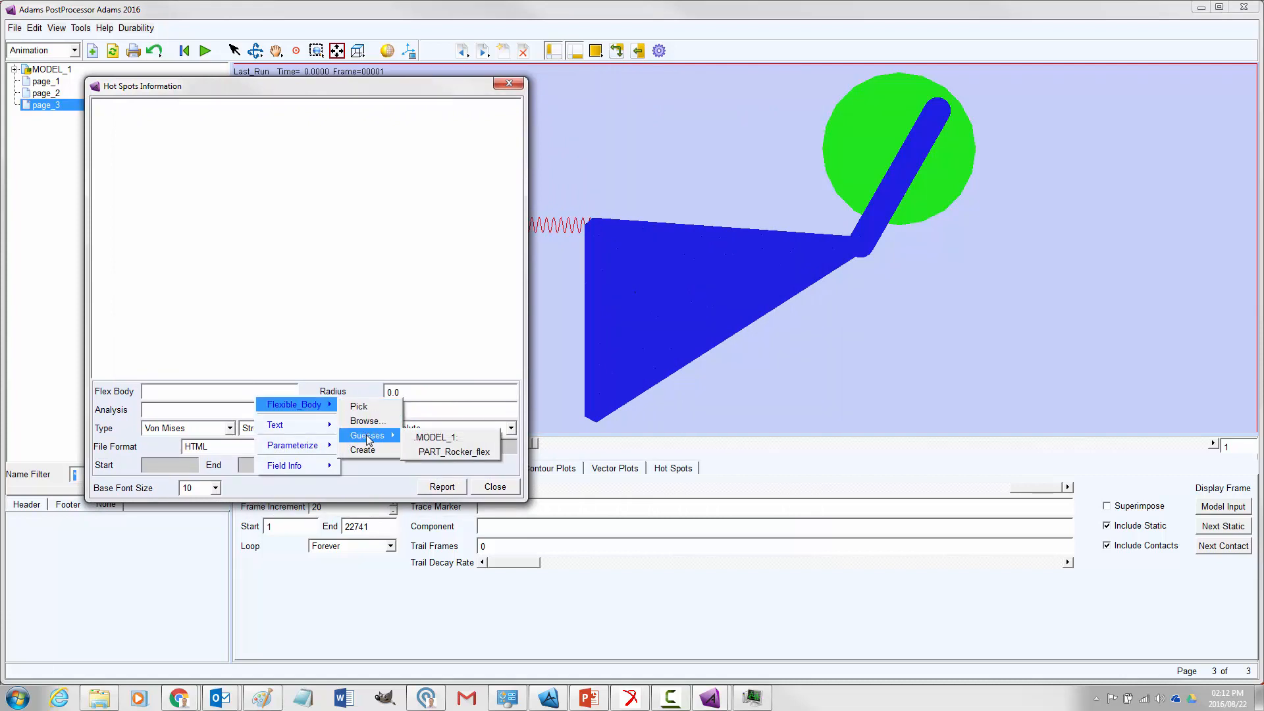
pyautogui.click(428, 452)
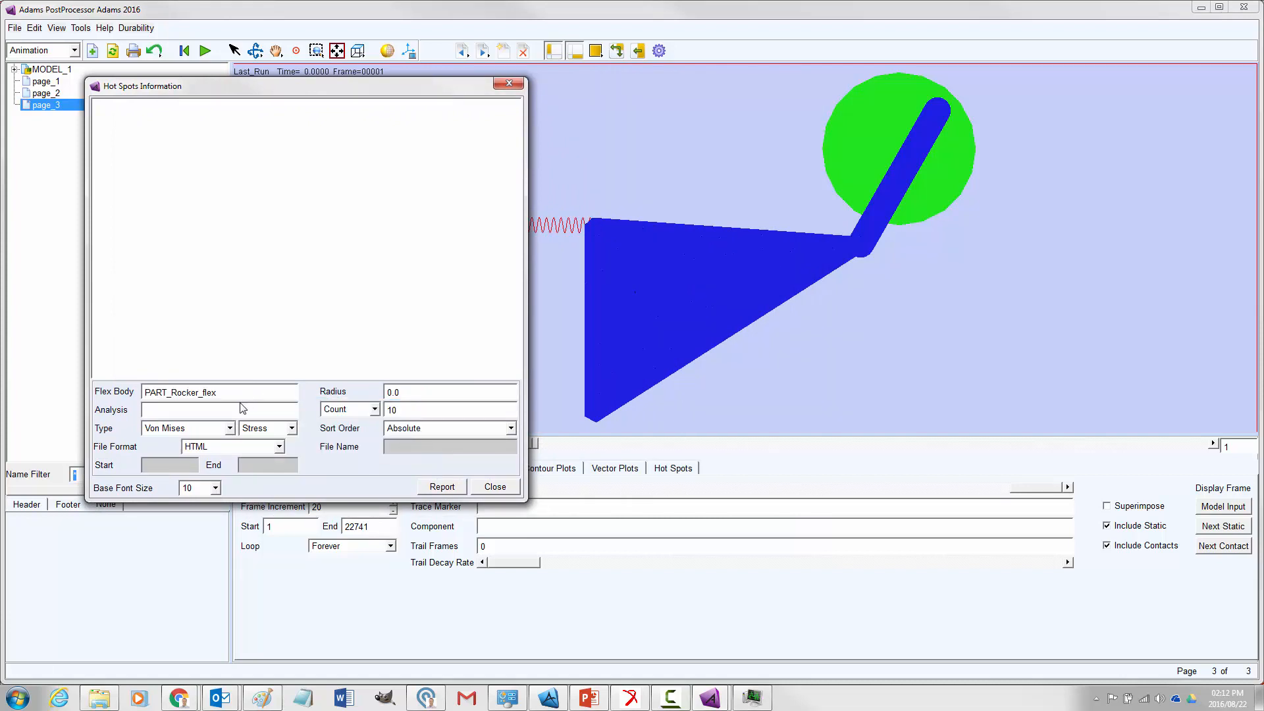
# Generate the Von Mises stress hot spots report for the Last_Run analysis with a radius of 0.02 and a count of 10
pyautogui.rightClick(207, 409)
pyautogui.moveTo(263, 417)
pyautogui.moveTo(322, 448)
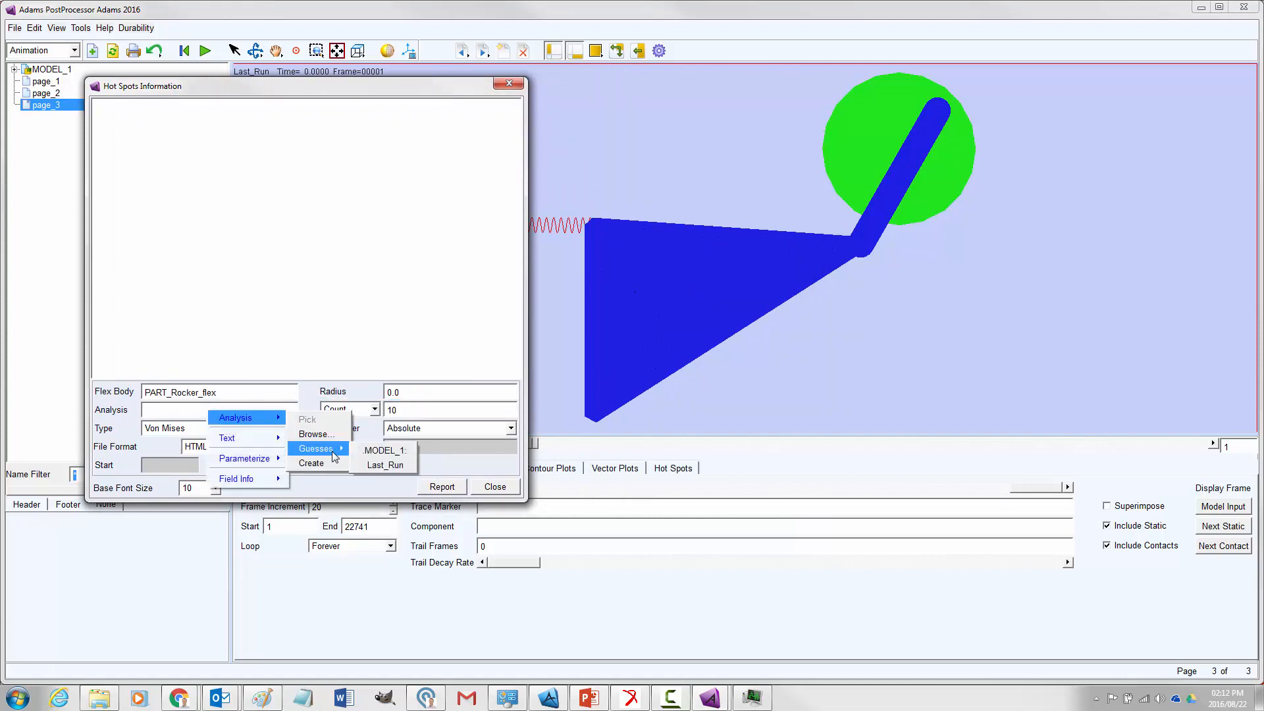
pyautogui.click(385, 465)
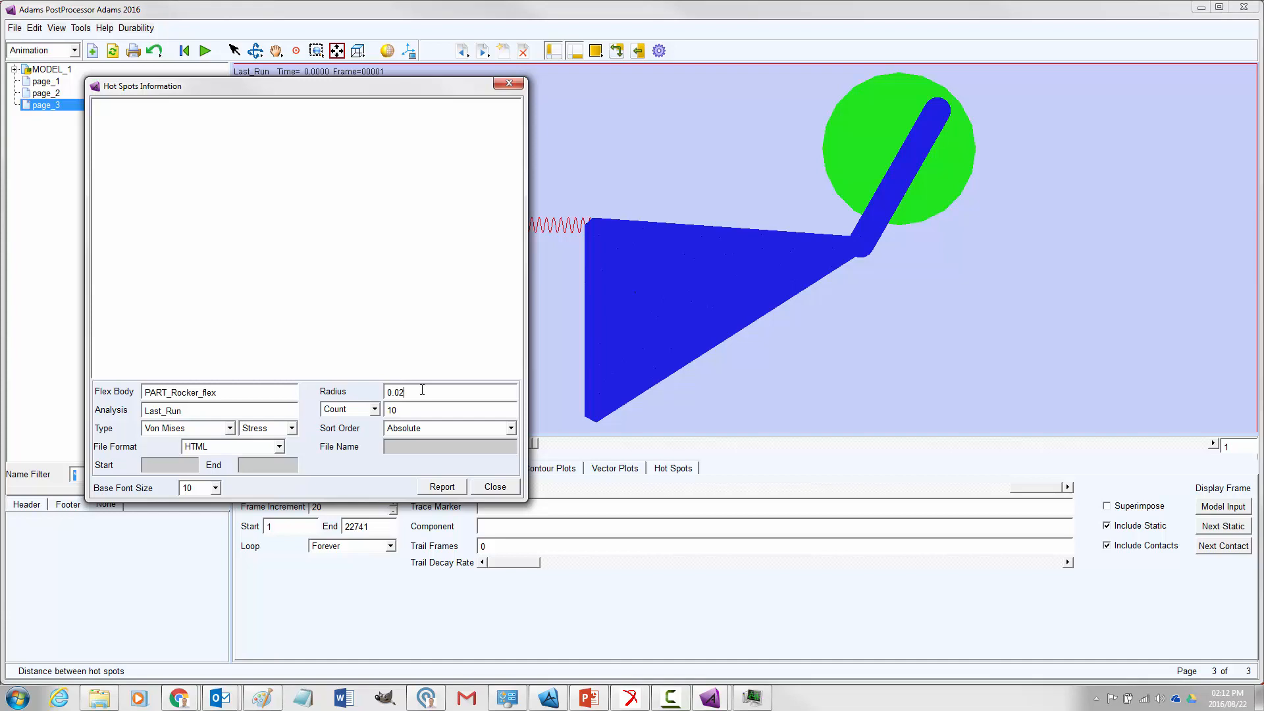
pyautogui.click(448, 488)
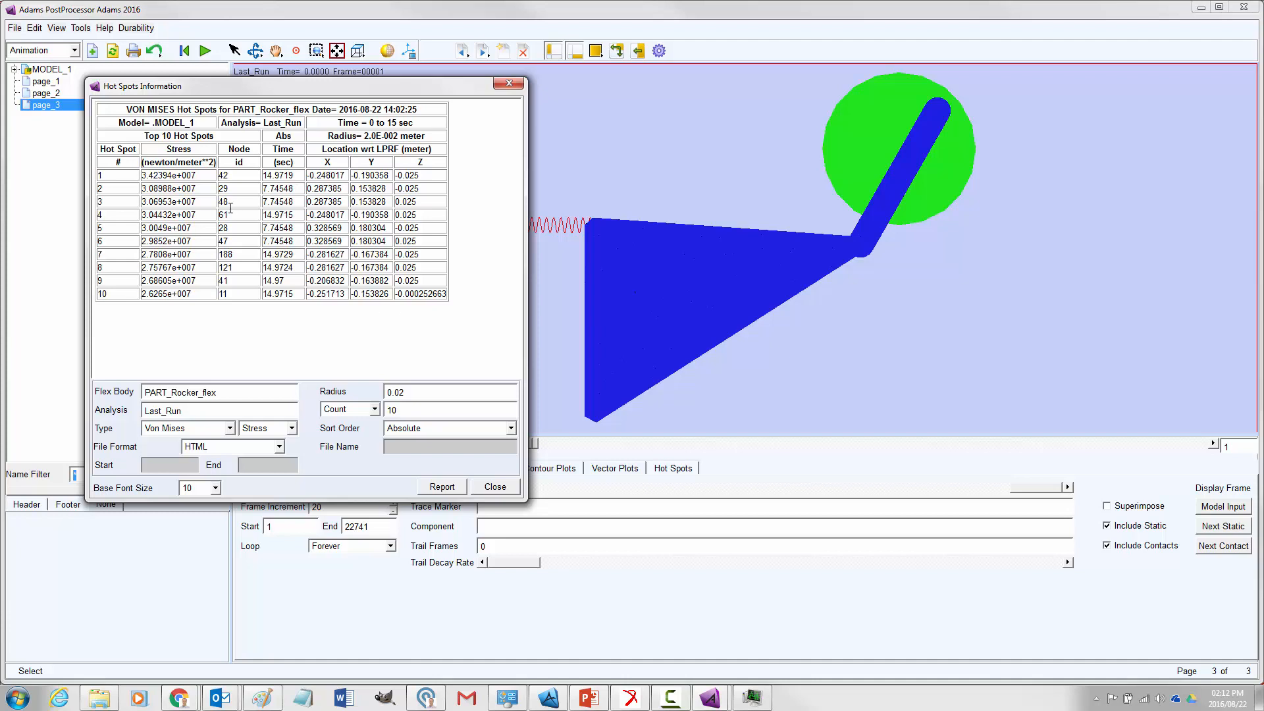
pyautogui.moveTo(305, 86); pyautogui.dragTo(301, 130)
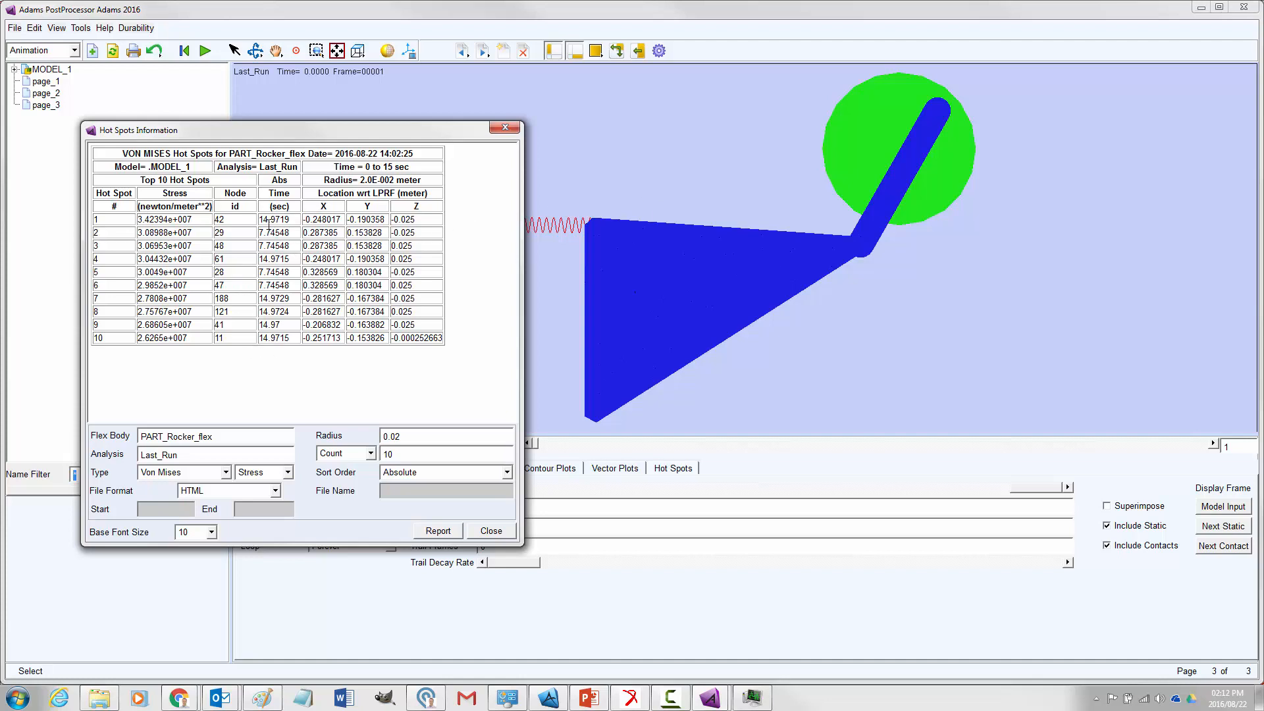
# Show the force plot on page_2 and move its legend and the hot spots table down clear of the curves
pyautogui.moveTo(381, 130); pyautogui.dragTo(882, 209)
pyautogui.click(45, 94)
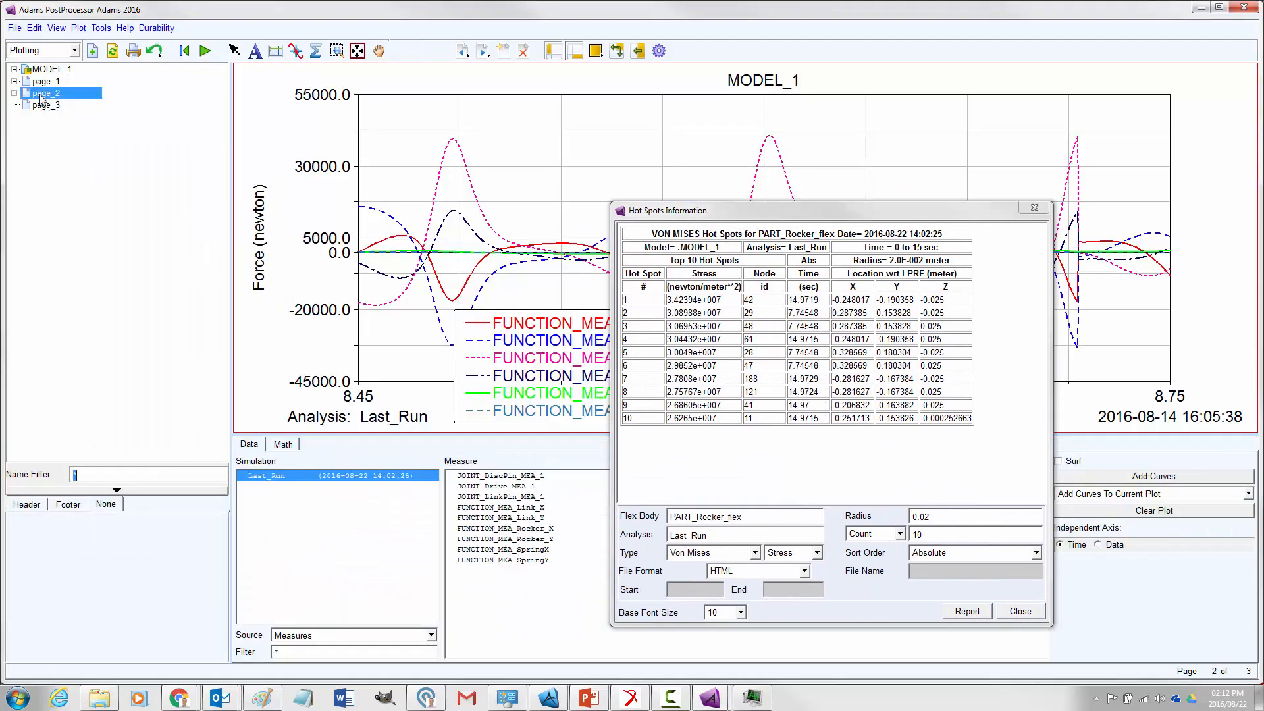
pyautogui.moveTo(793, 212); pyautogui.dragTo(259, 174)
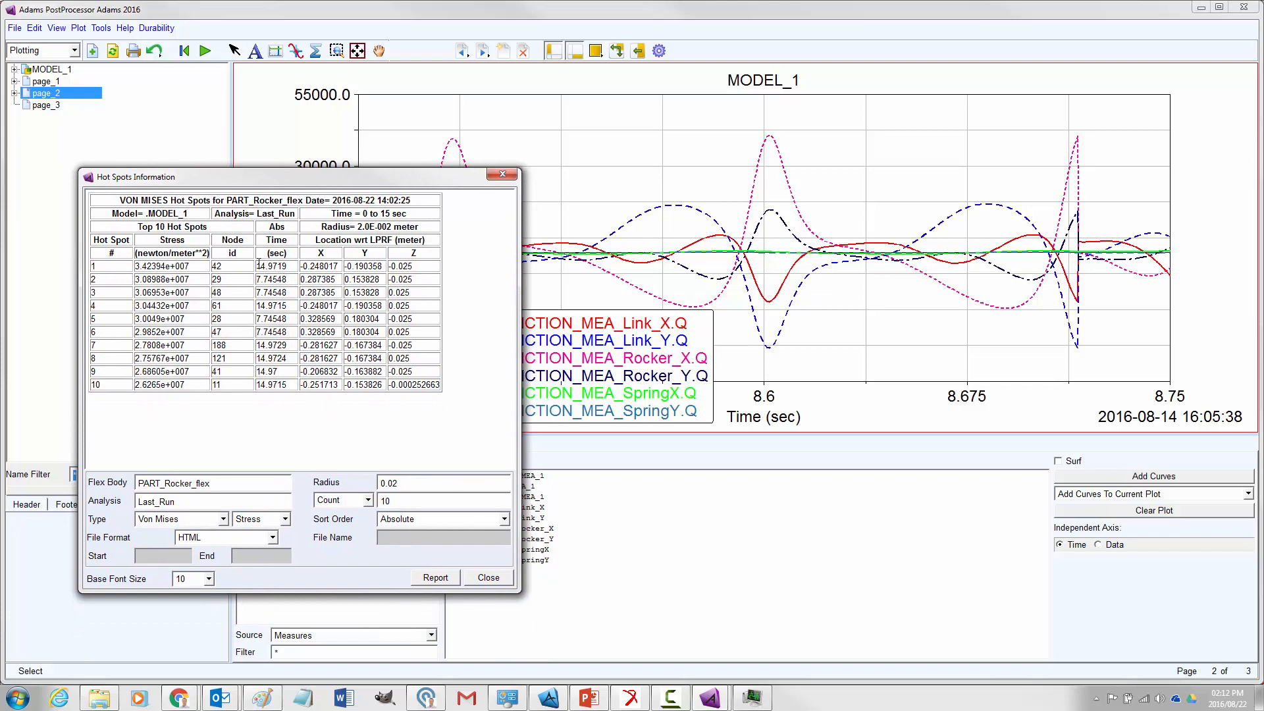
pyautogui.click(259, 264)
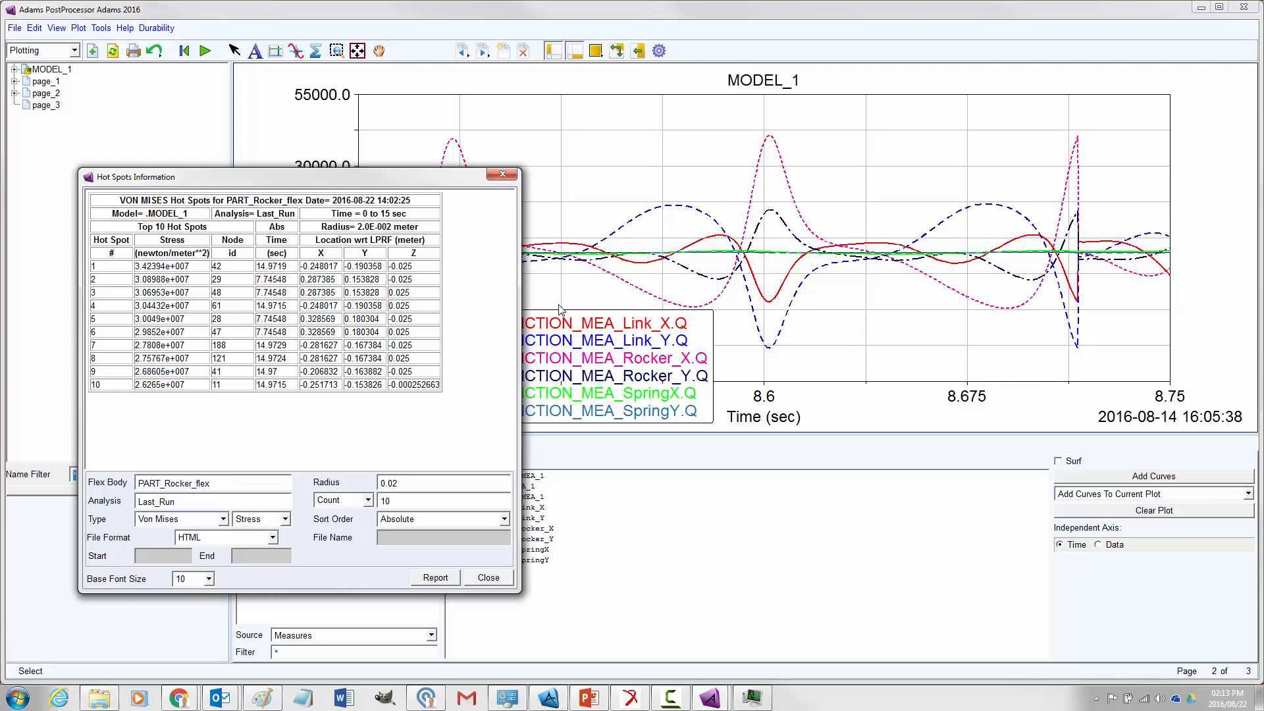
pyautogui.moveTo(400, 176); pyautogui.dragTo(400, 94)
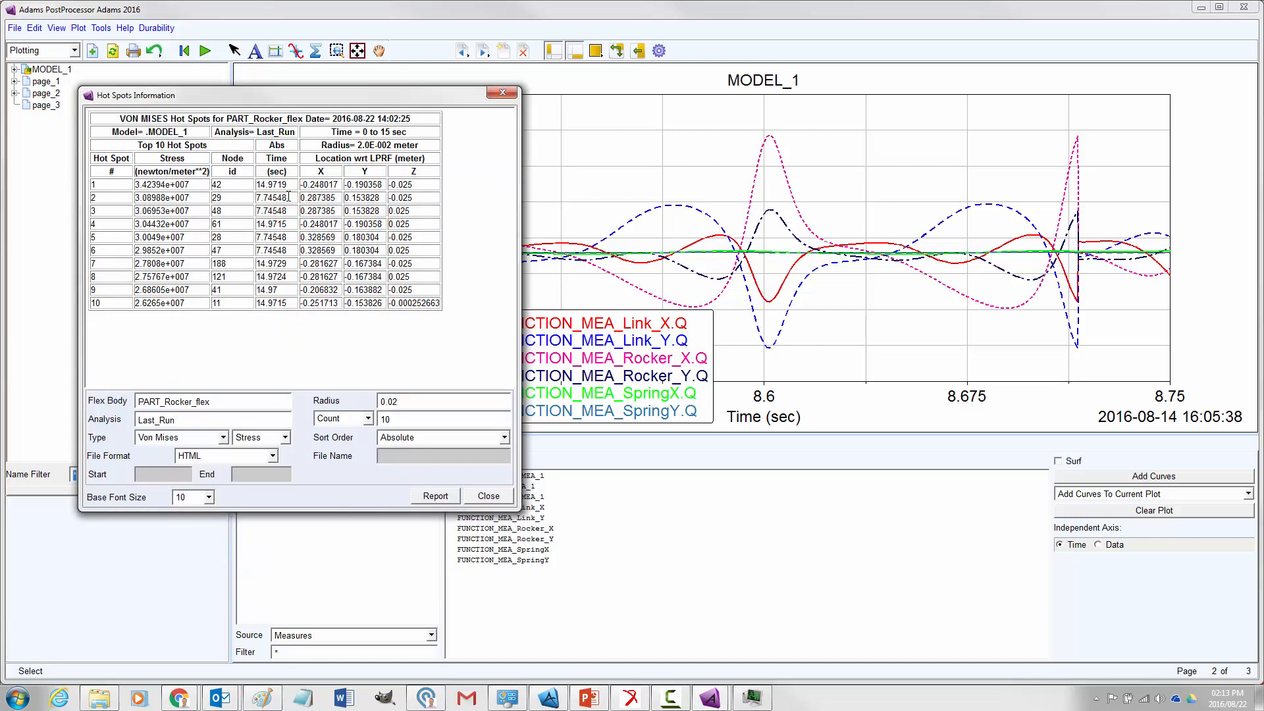
pyautogui.moveTo(543, 345); pyautogui.dragTo(790, 419)
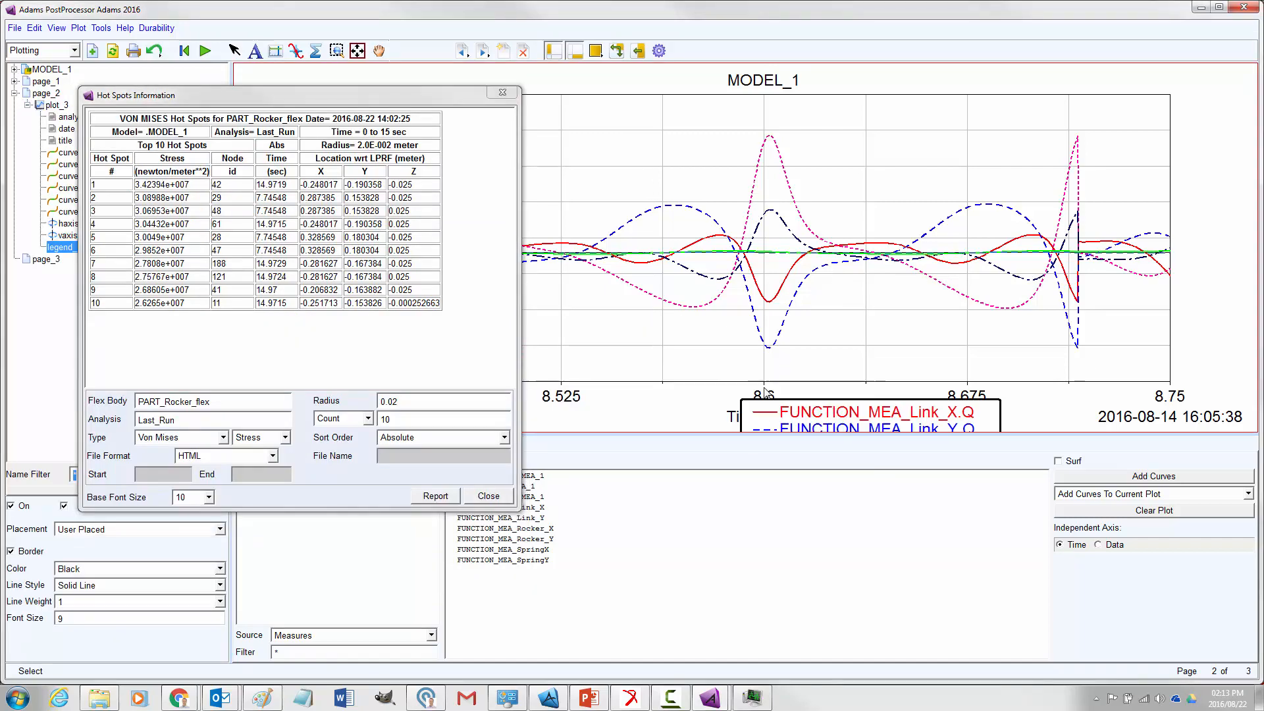
pyautogui.click(697, 353)
pyautogui.moveTo(406, 103); pyautogui.dragTo(671, 440)
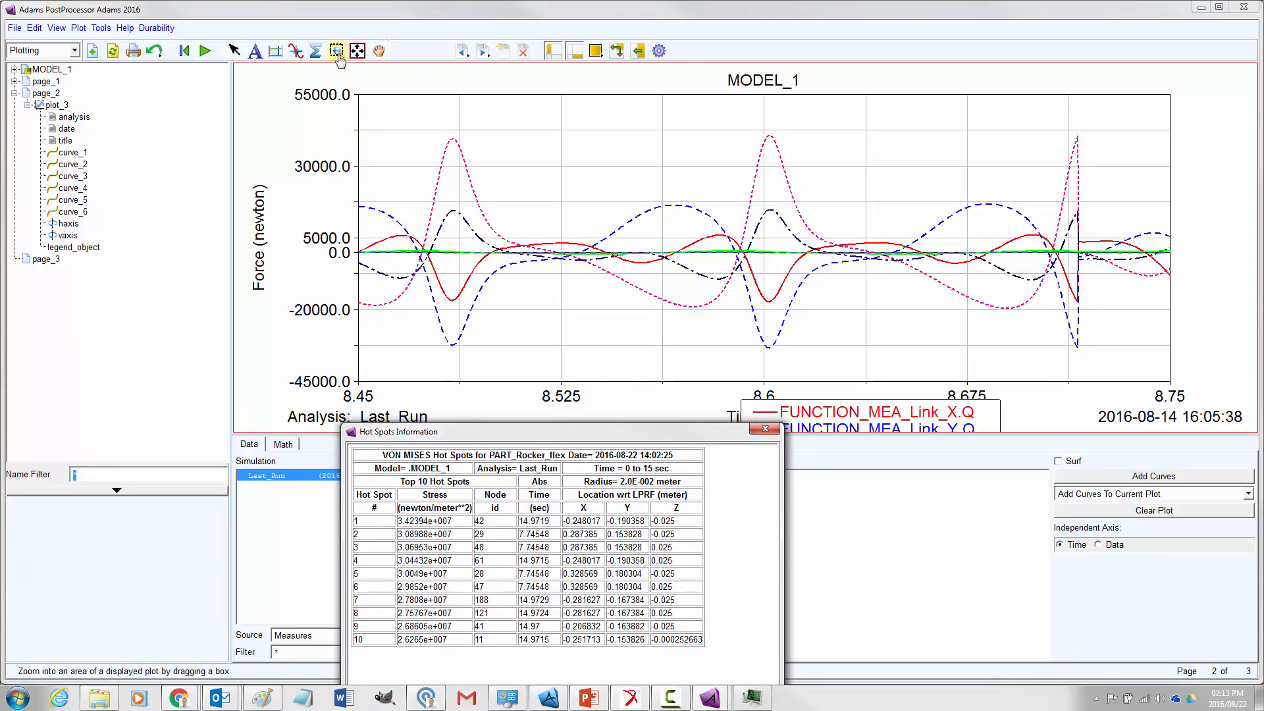
# Pan the force plot to about 7.7 to 8.0 s to compare its peaks with the hot spot times
pyautogui.click(379, 51)
pyautogui.moveTo(414, 182); pyautogui.dragTo(784, 265)
pyautogui.moveTo(455, 267); pyautogui.dragTo(1136, 291)
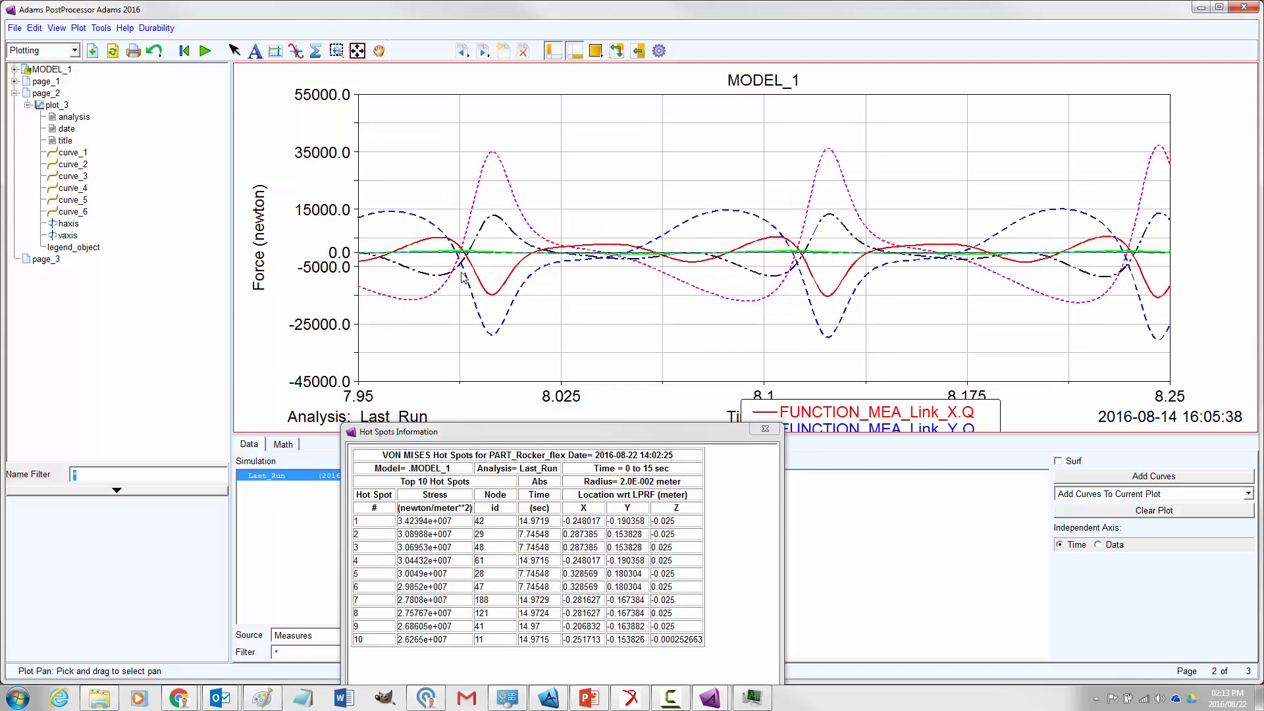
pyautogui.moveTo(462, 272); pyautogui.dragTo(1202, 261)
pyautogui.moveTo(521, 313); pyautogui.dragTo(1102, 321)
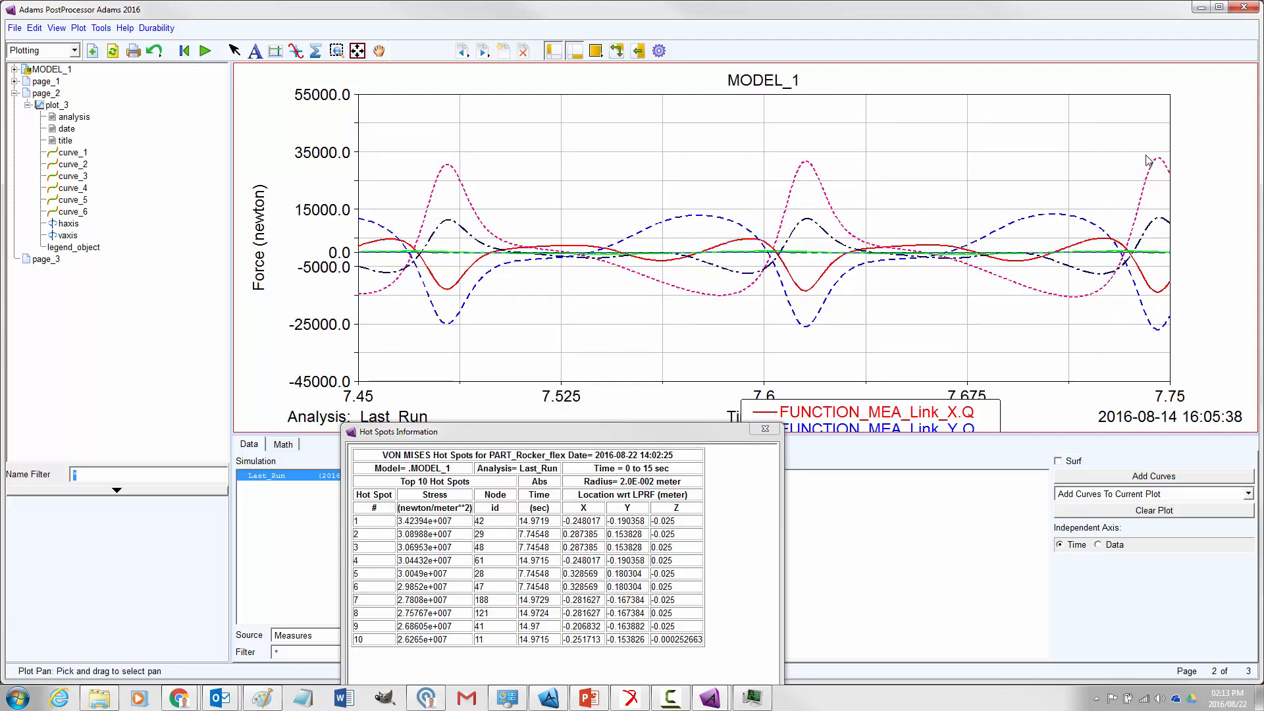
pyautogui.moveTo(1149, 199); pyautogui.dragTo(793, 222)
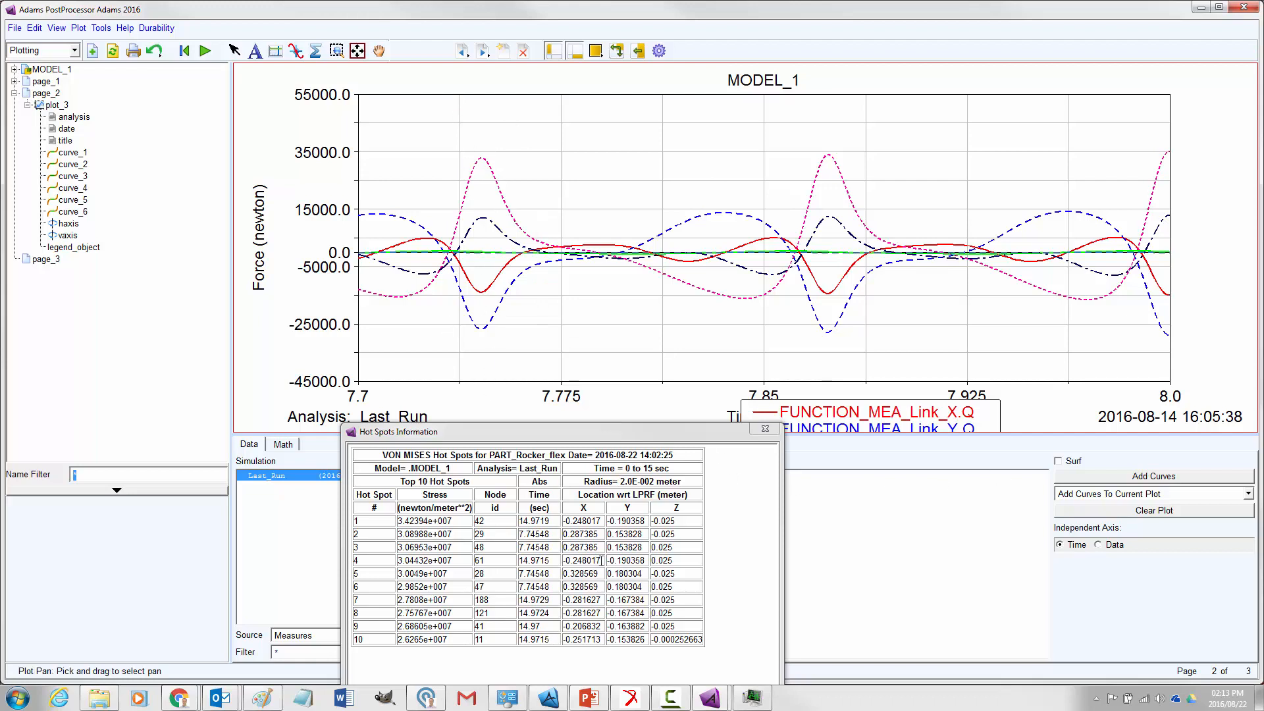
# Close the hot spots table and zoom the force plot in to about 8.45 to 8.65 s
pyautogui.moveTo(637, 434); pyautogui.dragTo(465, 284)
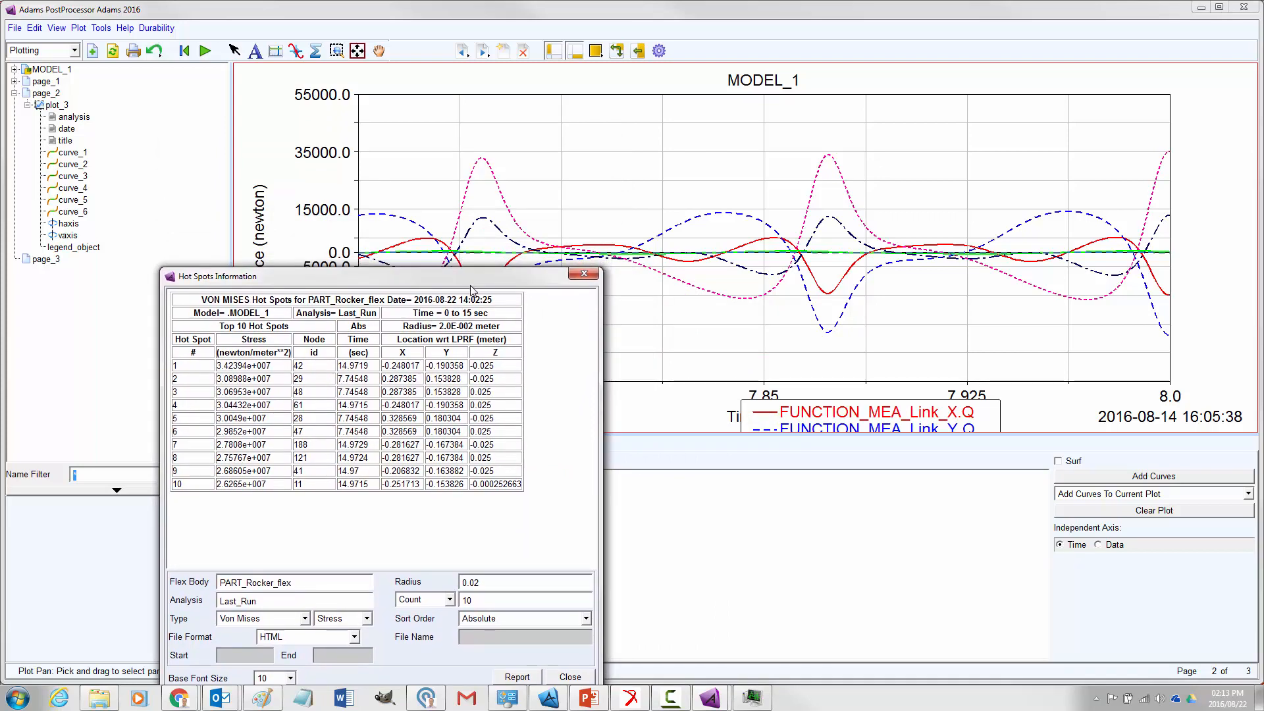
pyautogui.click(584, 273)
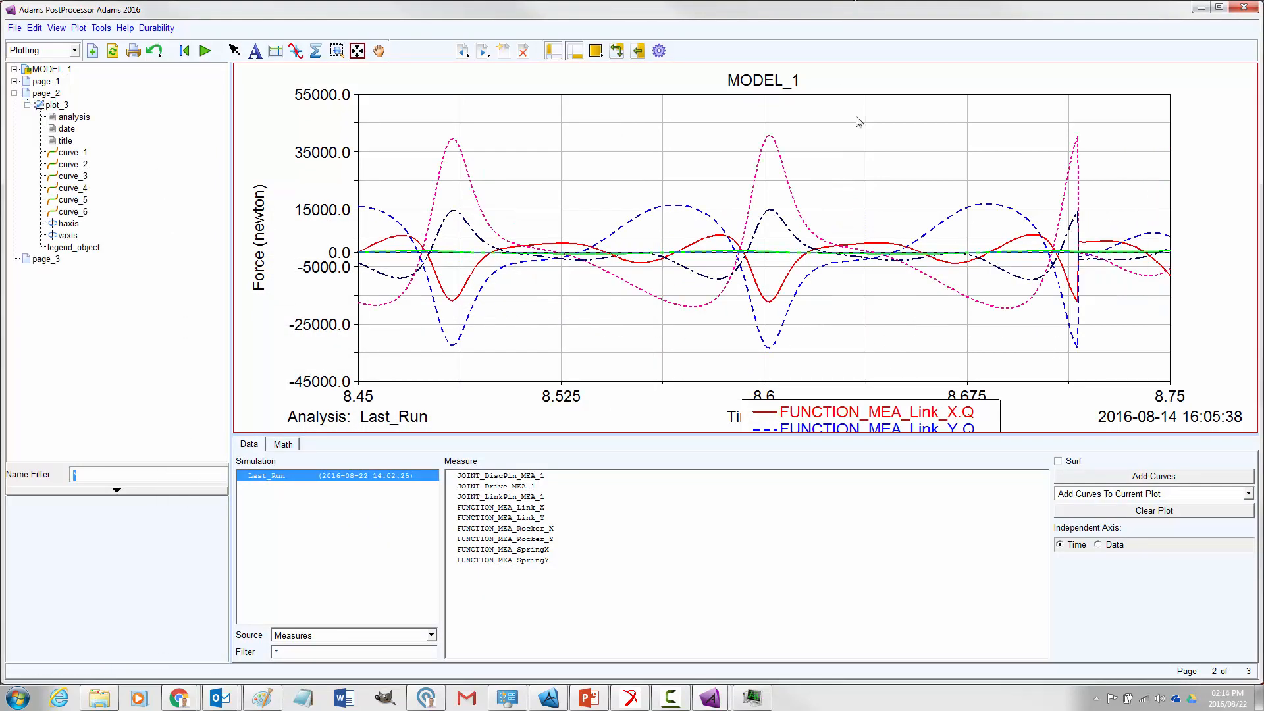
pyautogui.click(337, 50)
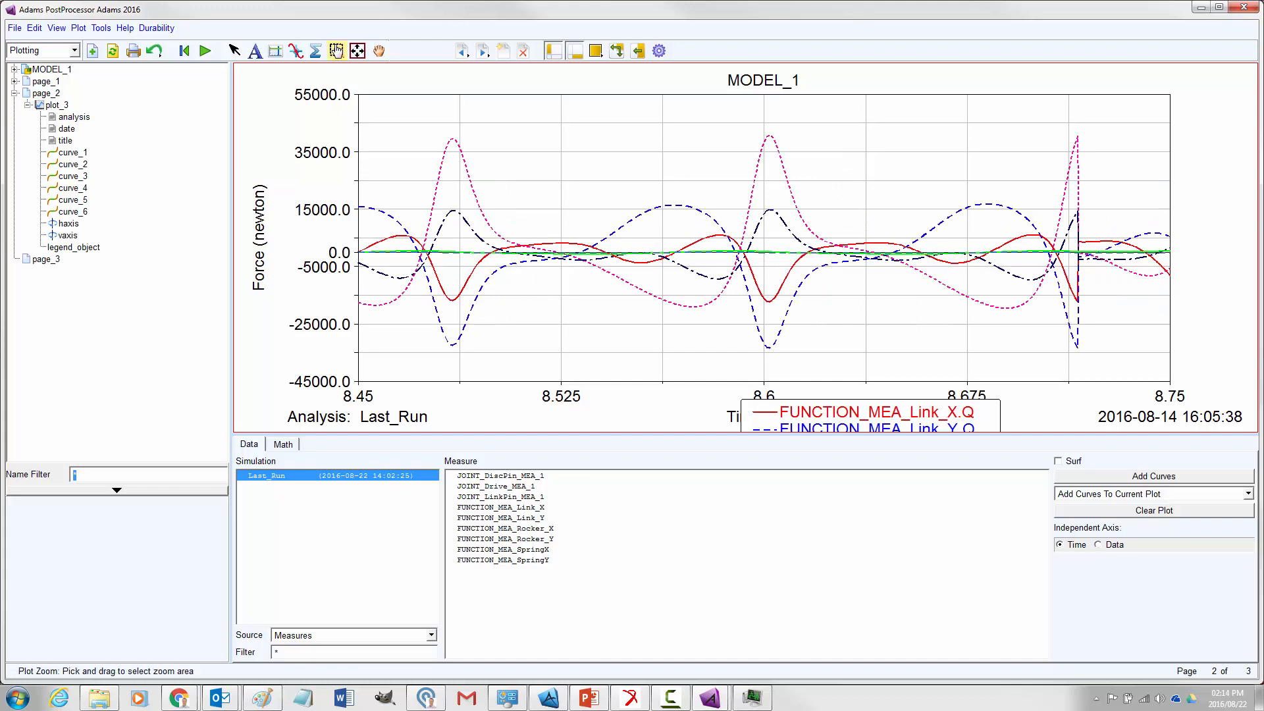
pyautogui.moveTo(444, 100); pyautogui.dragTo(831, 375)
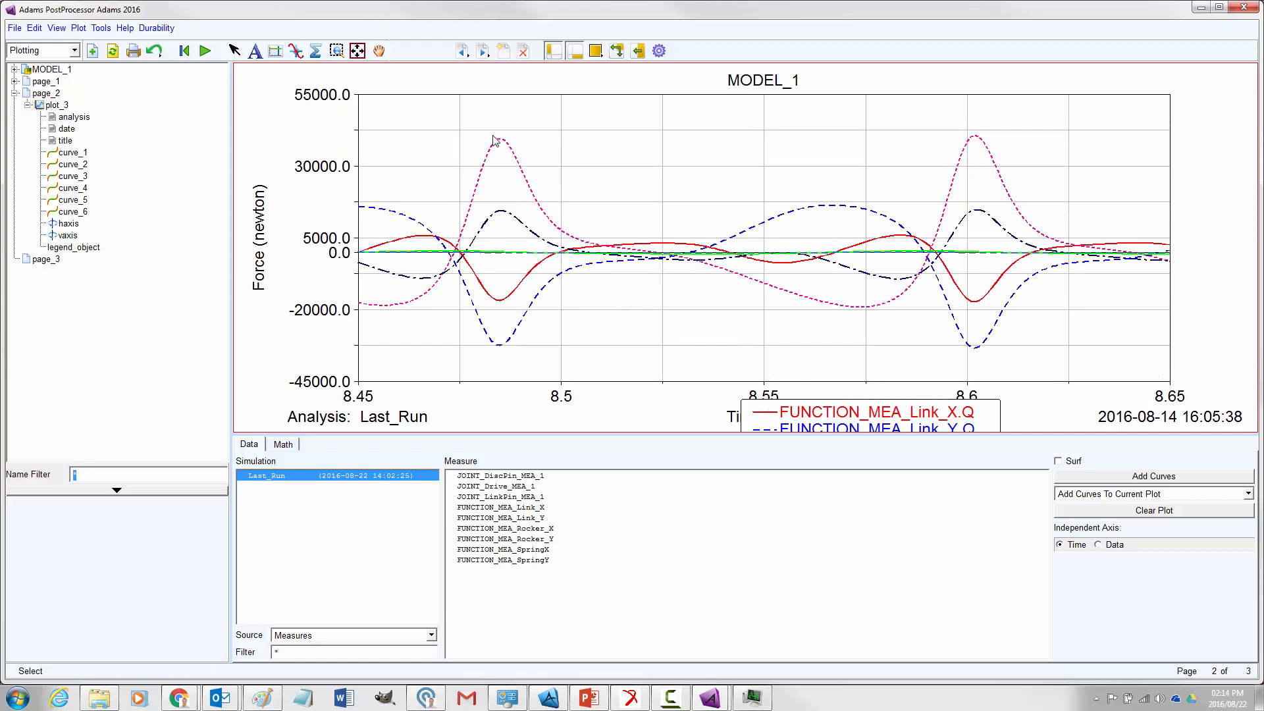
# Trace the force curves with plot statistics around the first peak to read its time and force values
pyautogui.click(297, 51)
pyautogui.click(316, 50)
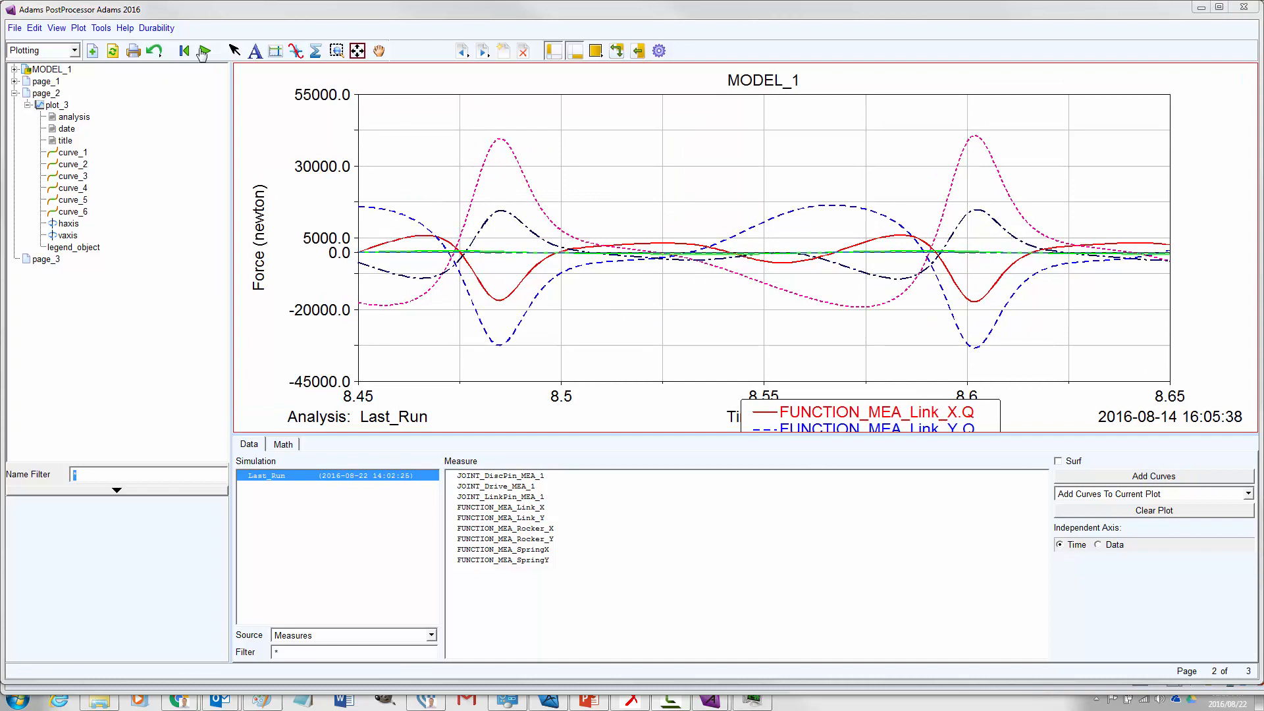
pyautogui.click(295, 51)
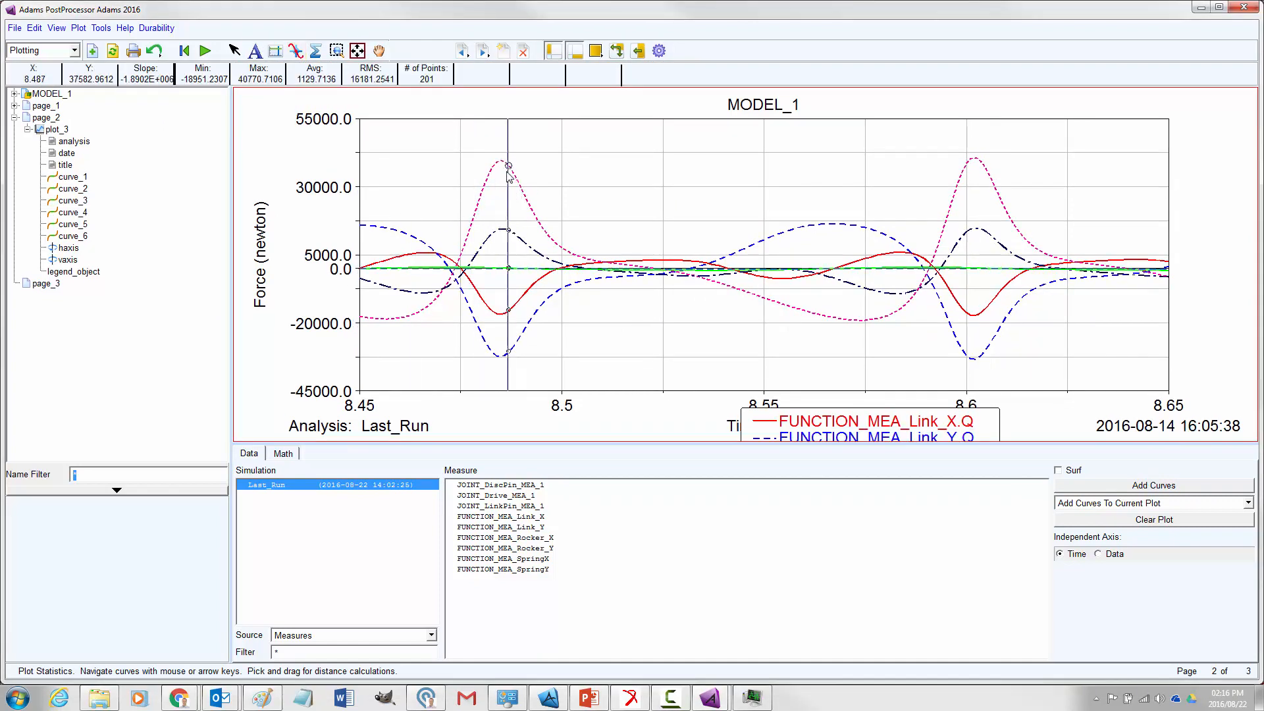
pyautogui.press('Left')
pyautogui.press('Left')
pyautogui.press('Left')
pyautogui.press('Left')
pyautogui.press('Left')
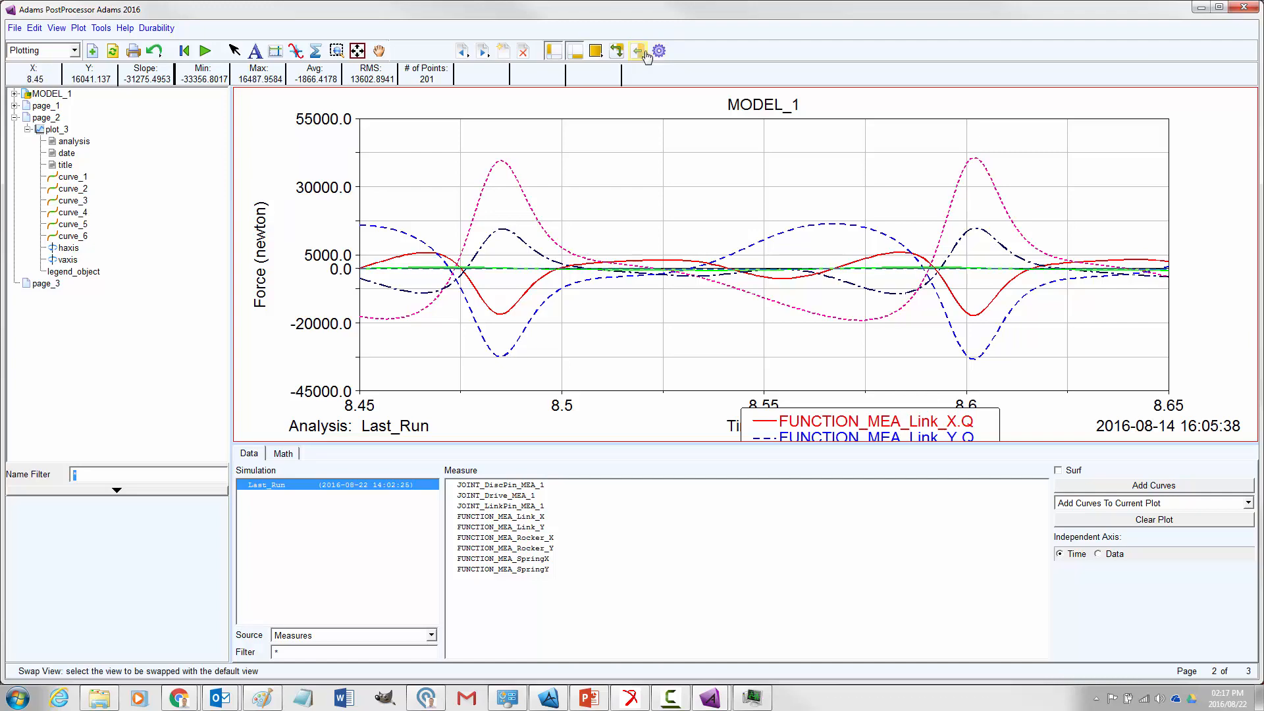
# Switch to Adams View and start a file export with FEA Loads as the file type
pyautogui.click(638, 52)
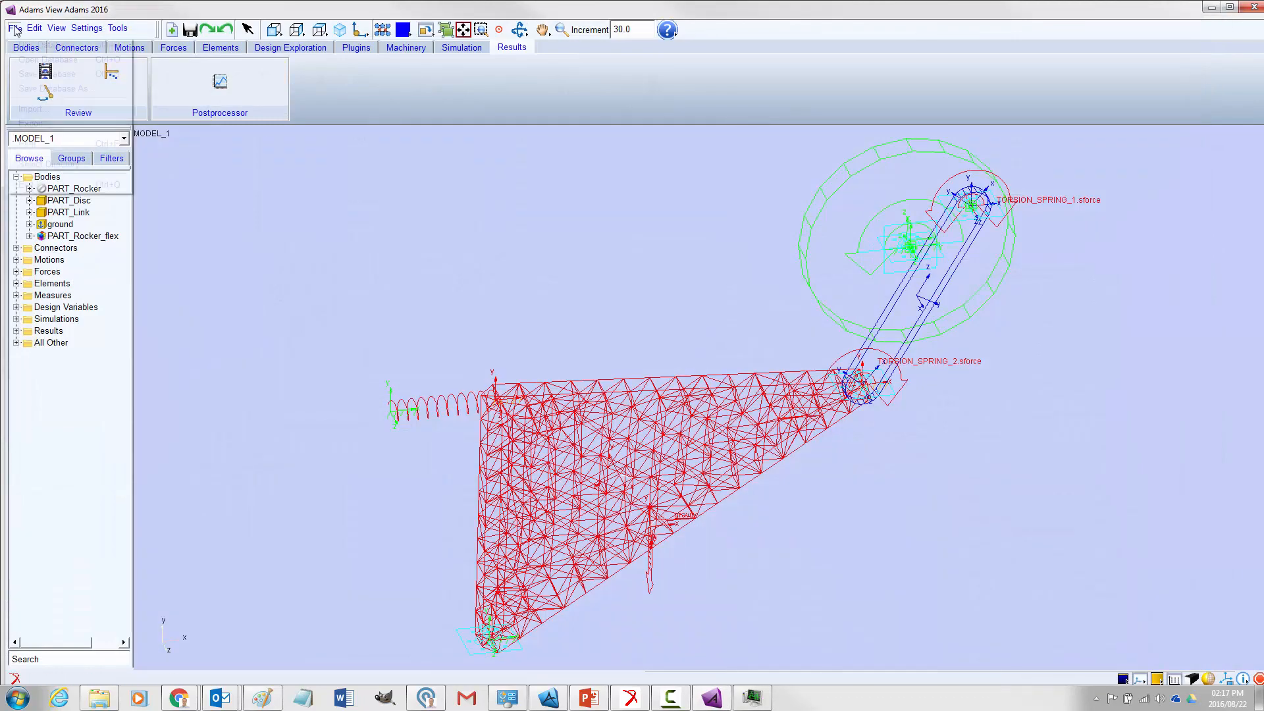
pyautogui.click(14, 28)
pyautogui.click(59, 125)
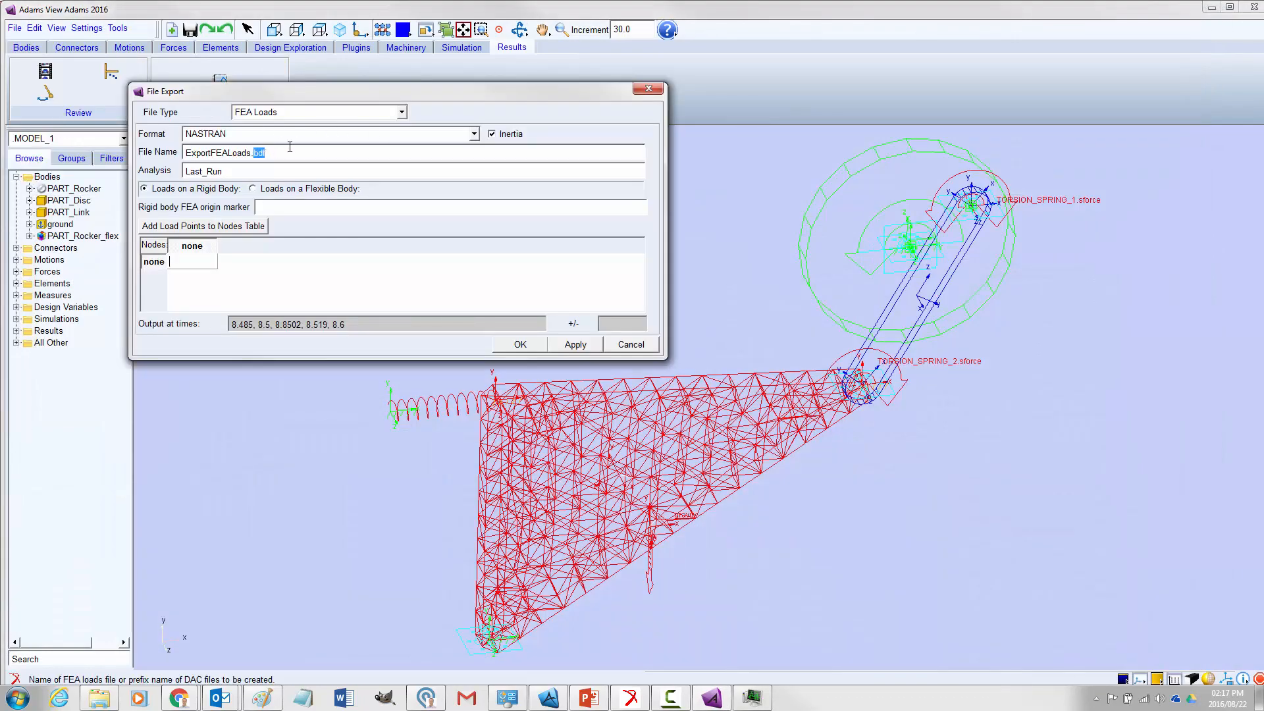
pyautogui.click(283, 113)
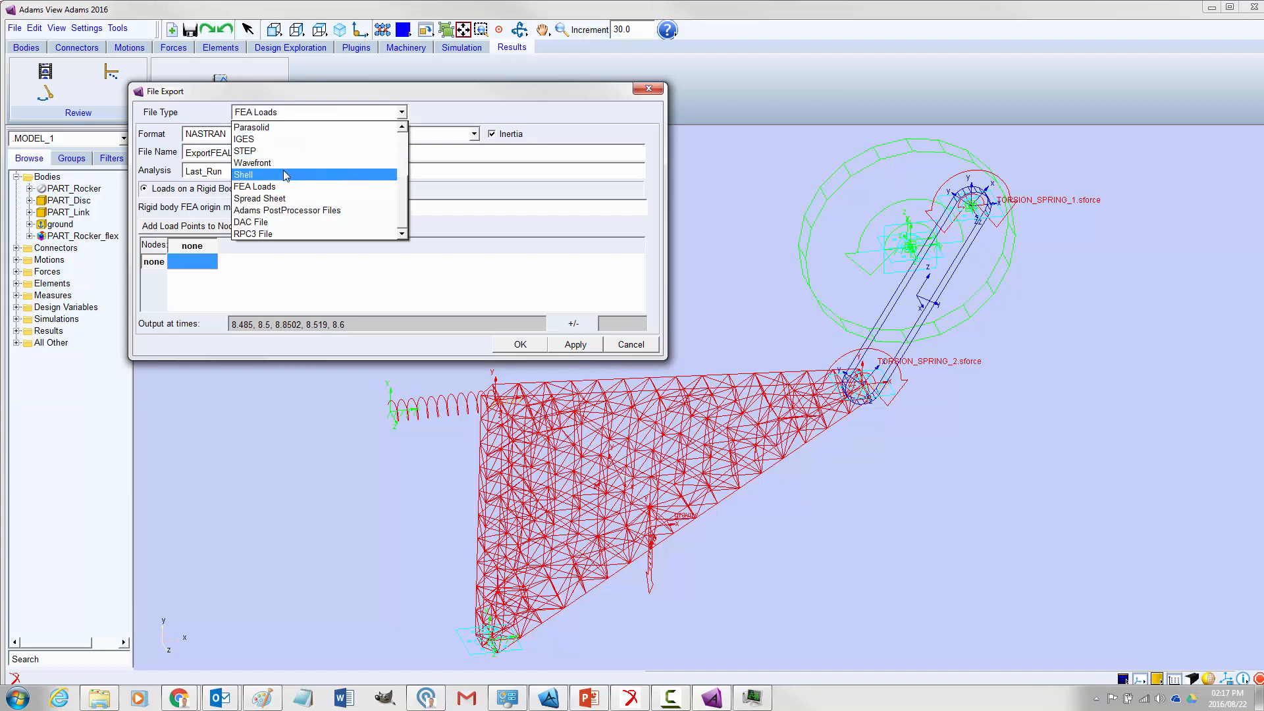
pyautogui.click(276, 186)
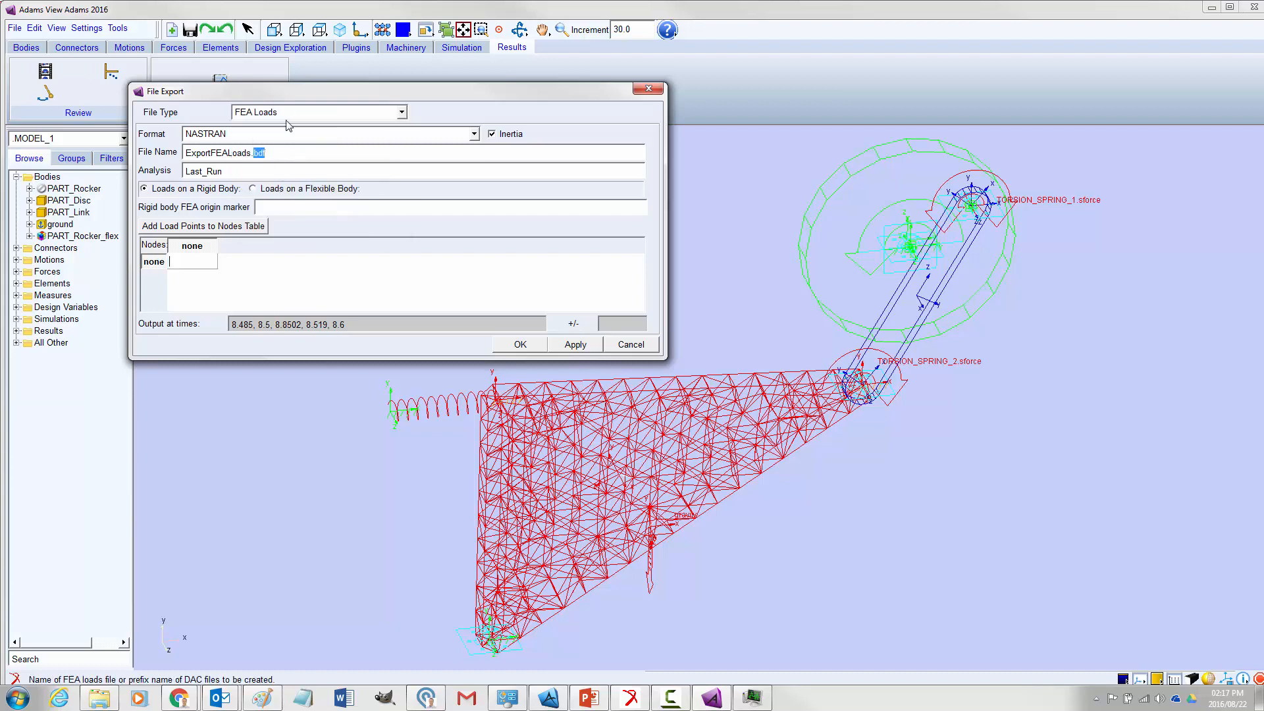
# Export the loads on the flexible body PART_Rocker_flex and add its load points to the nodes table
pyautogui.click(298, 157)
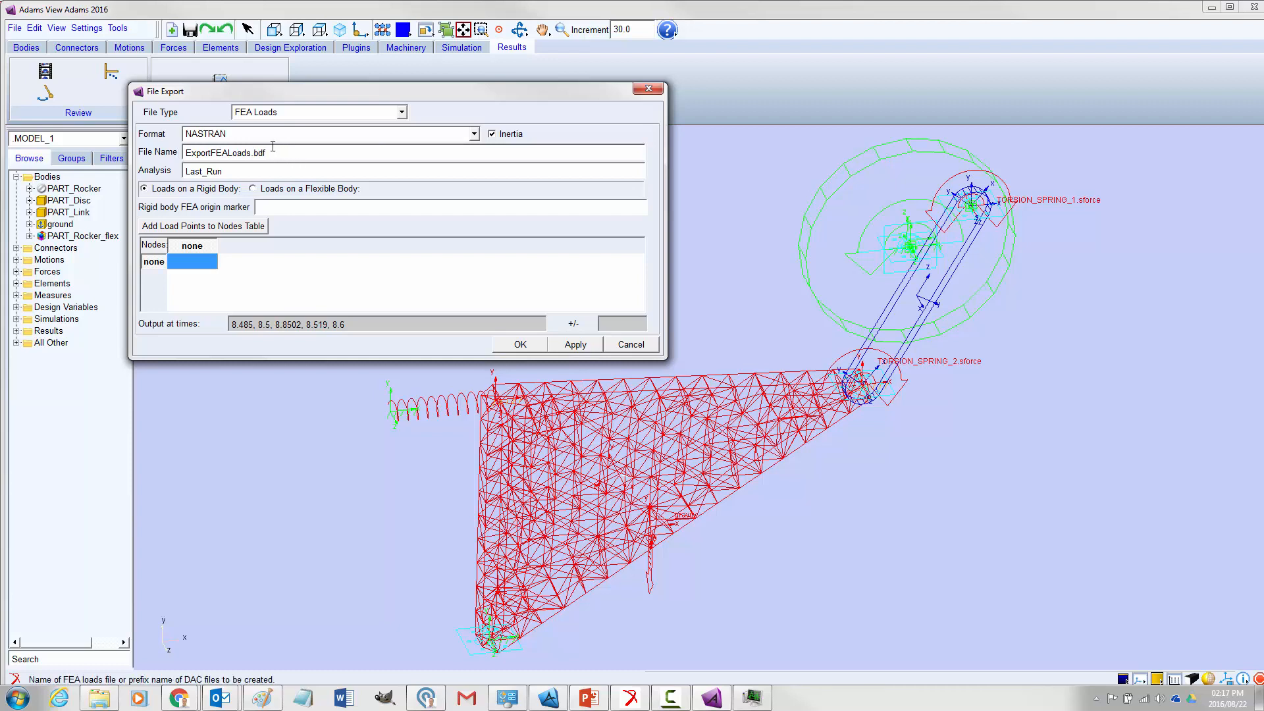
pyautogui.doubleClick(253, 153)
pyautogui.click(254, 189)
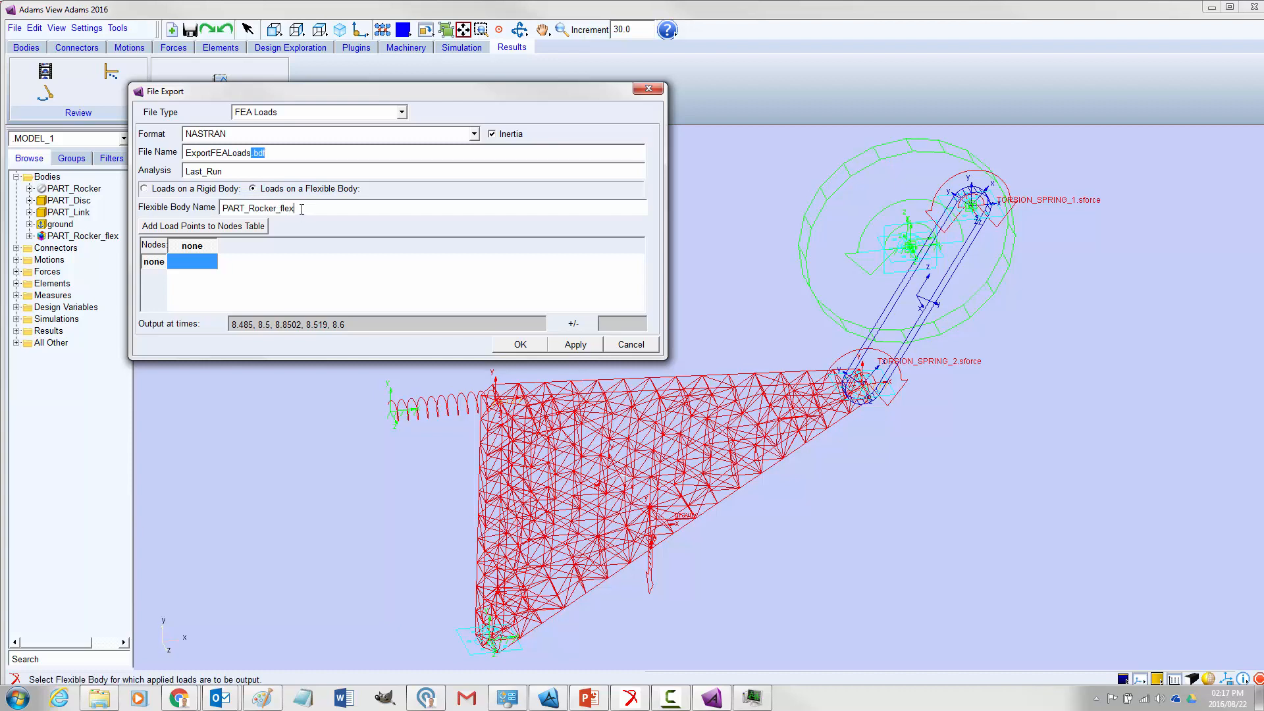
pyautogui.click(223, 229)
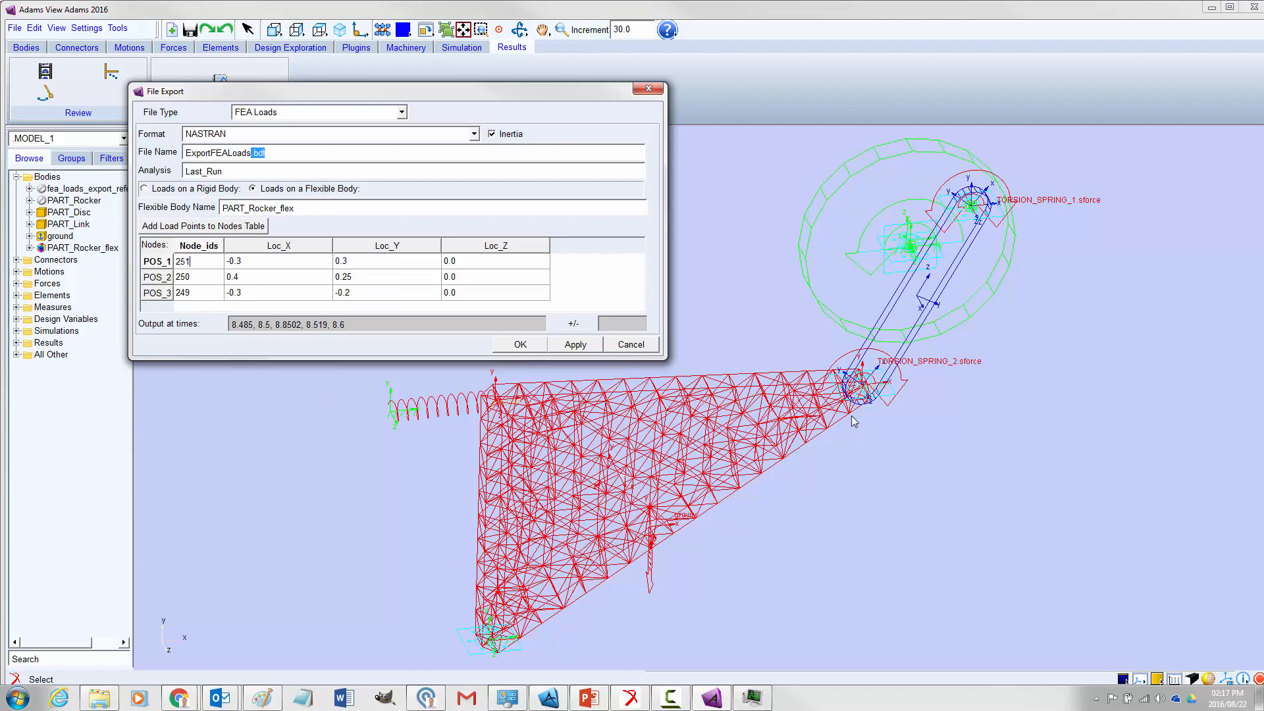
# Add 8.7 to the end of the list of output times for the FEA loads export
pyautogui.click(384, 324)
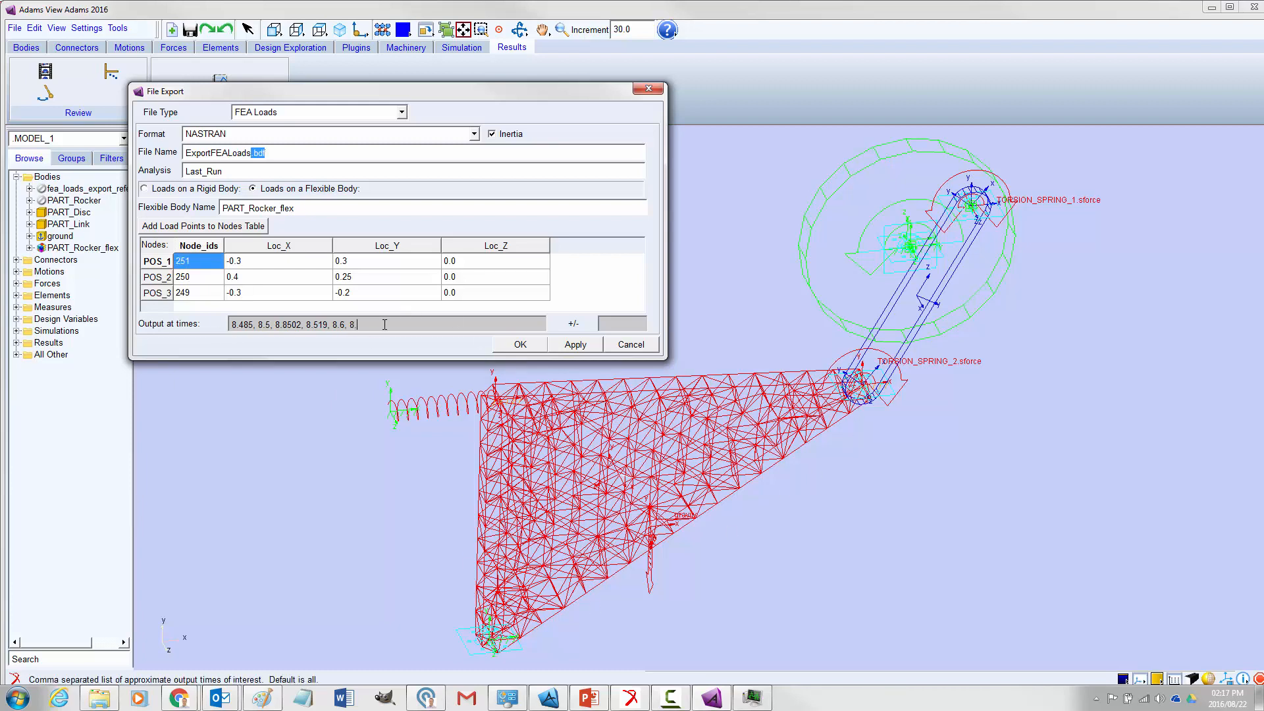
pyautogui.moveTo(385, 324); pyautogui.dragTo(250, 335)
pyautogui.click(256, 325)
# Run the FEA loads export and accept kilogram, meter, Newton and second as the load units
pyautogui.click(521, 350)
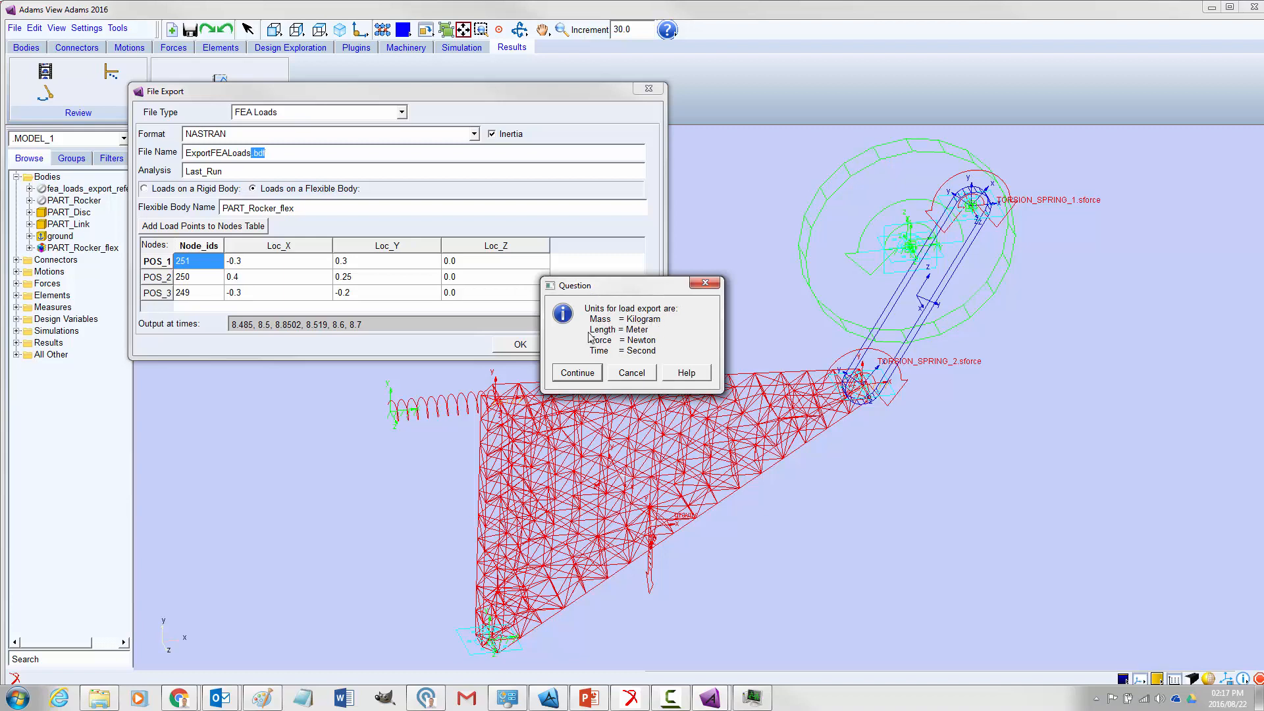
pyautogui.click(588, 373)
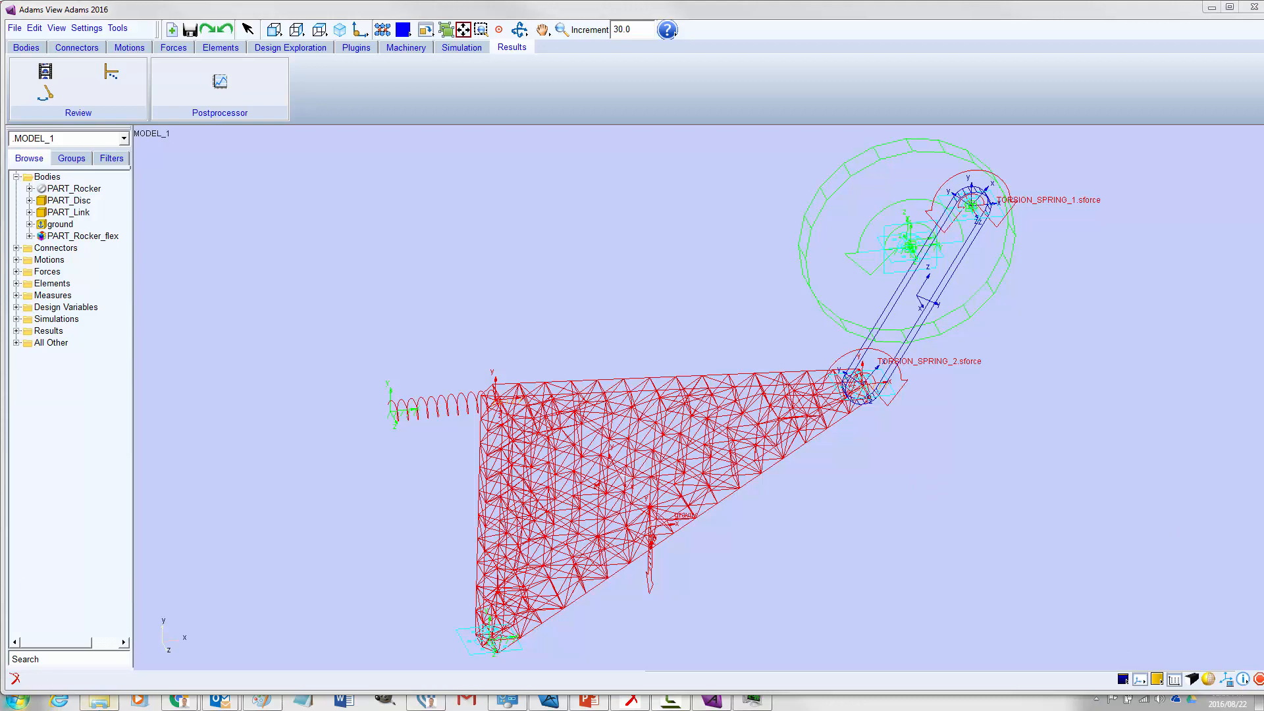
# Bring up the DesignByAnalysis folder in Windows Explorer and enlarge its window to show the whole file list
pyautogui.click(100, 700)
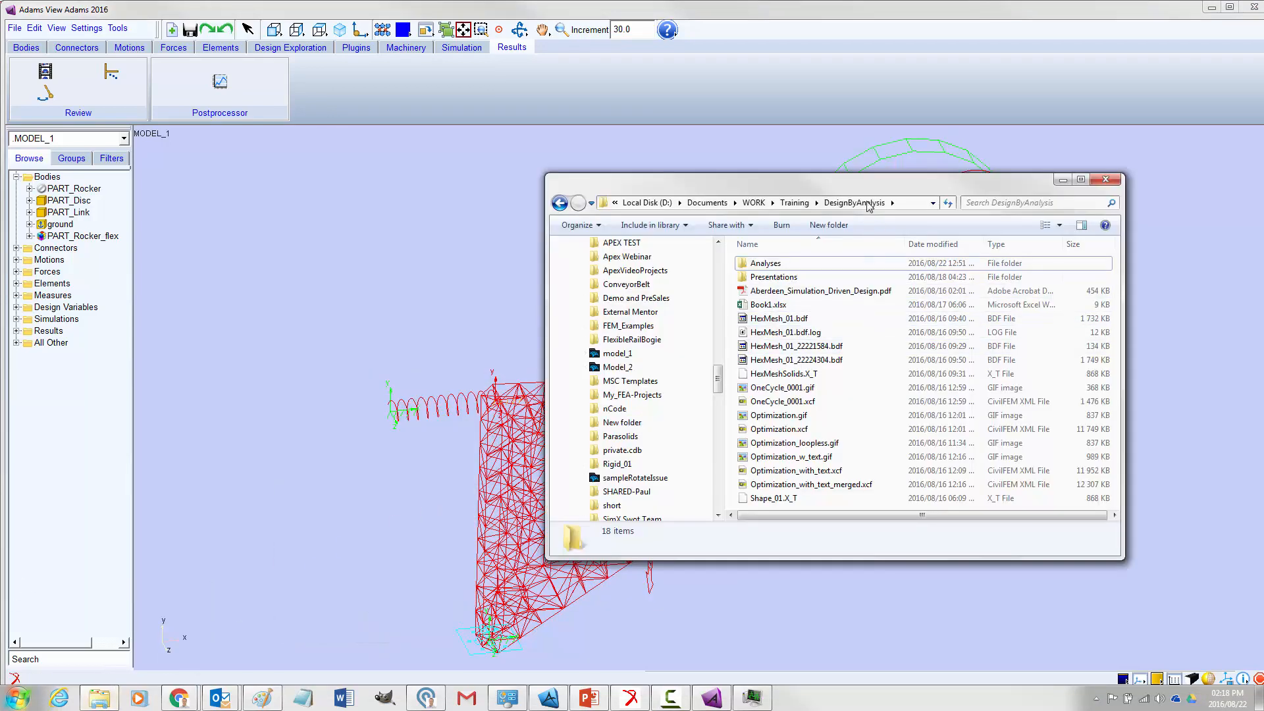
pyautogui.moveTo(854, 177); pyautogui.dragTo(814, 89)
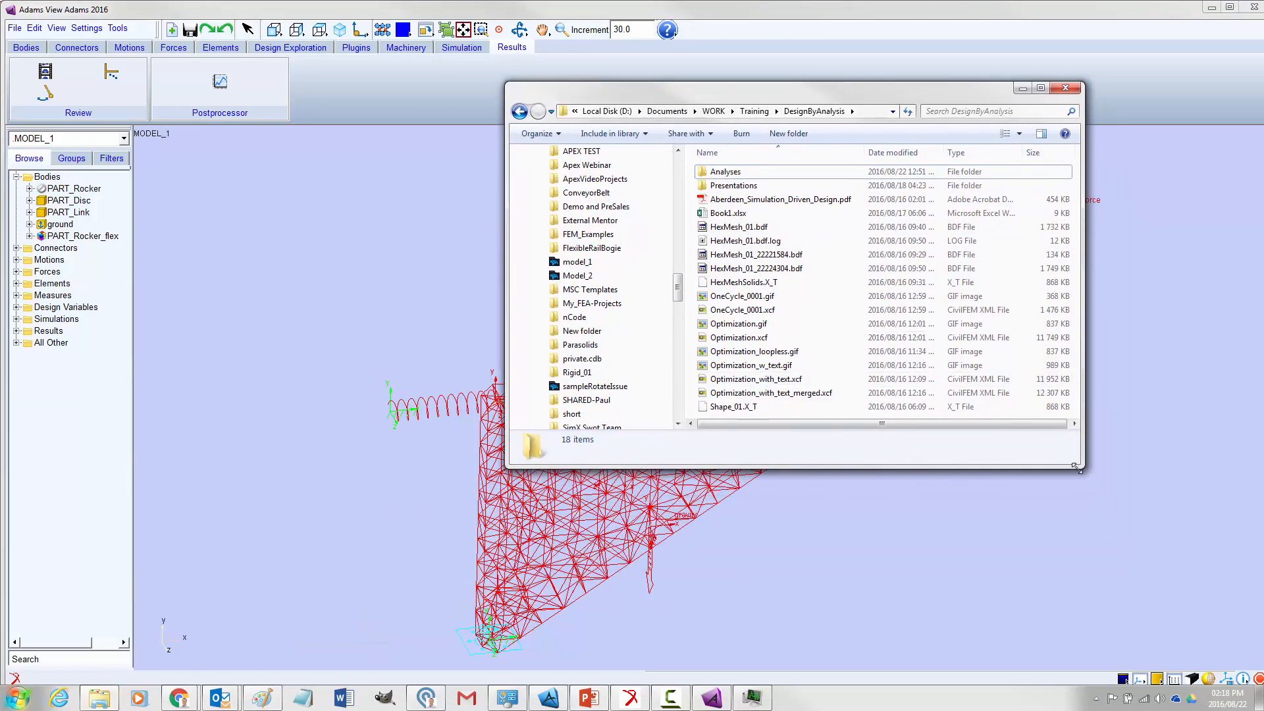
pyautogui.moveTo(1107, 525); pyautogui.dragTo(1194, 632)
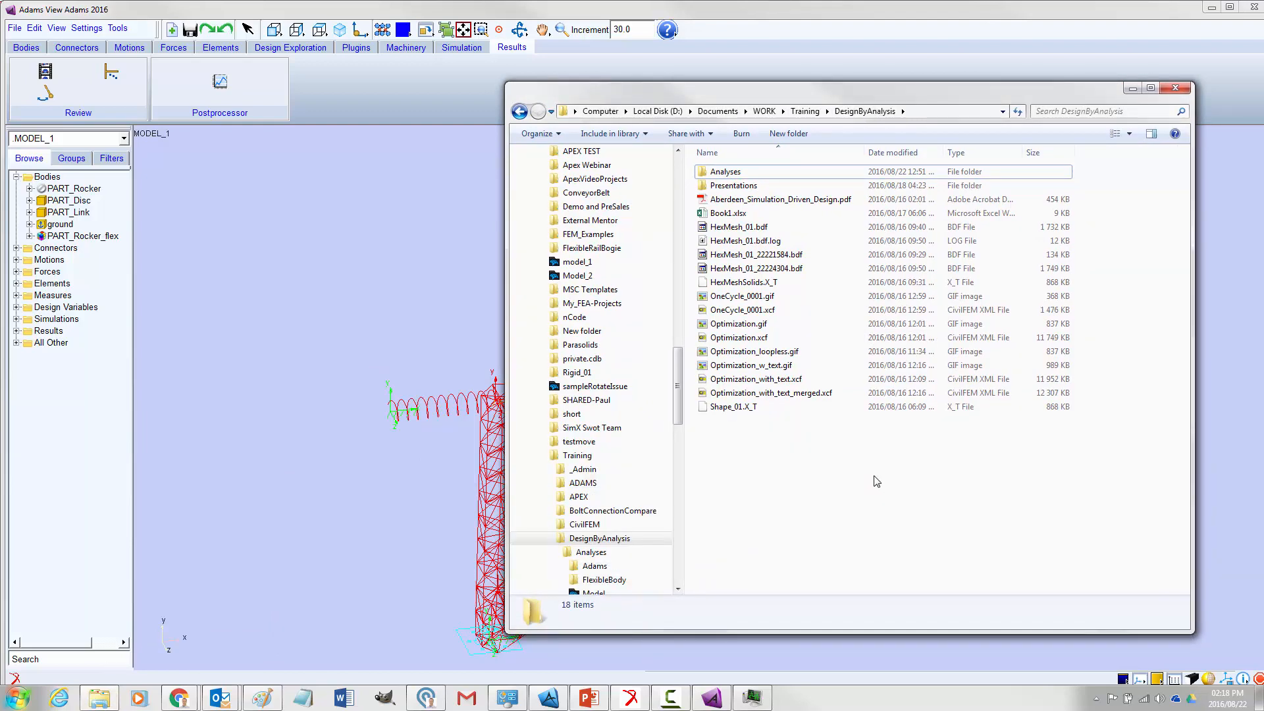
# Return to Adams View and look up the full path of the current working directory, leaving the directory selection cancelled
pyautogui.click(34, 28)
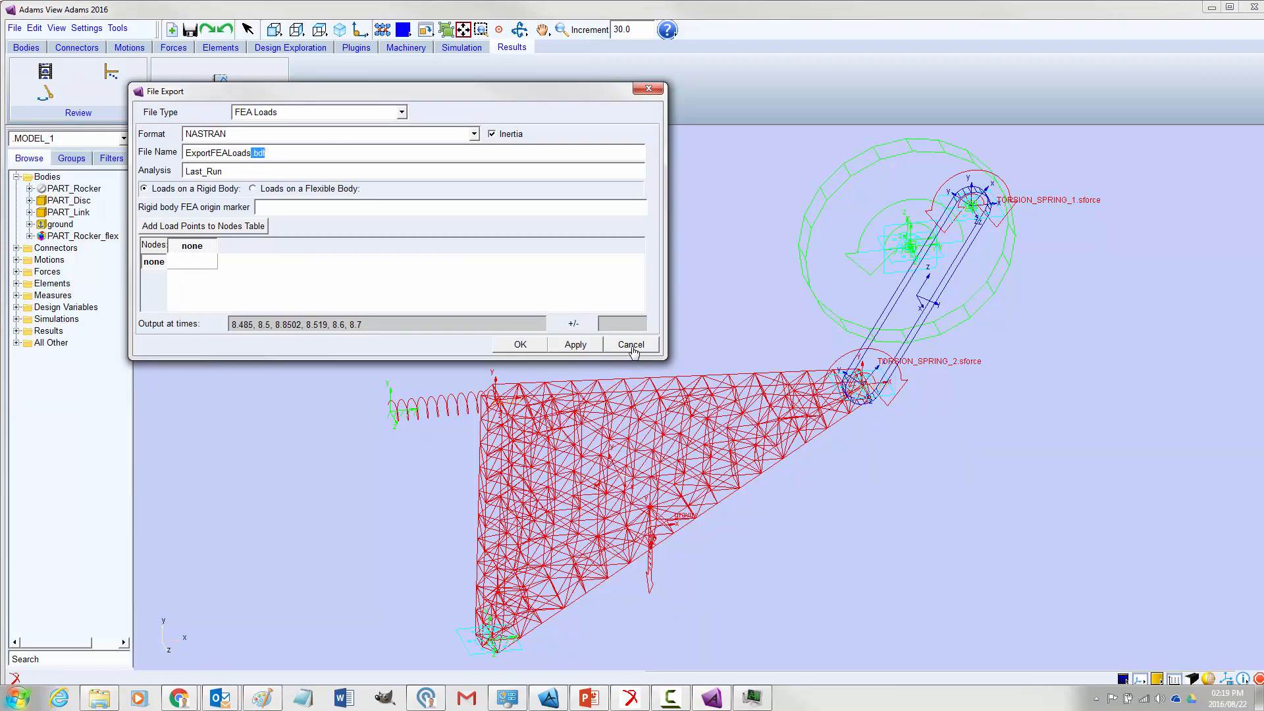
pyautogui.click(630, 346)
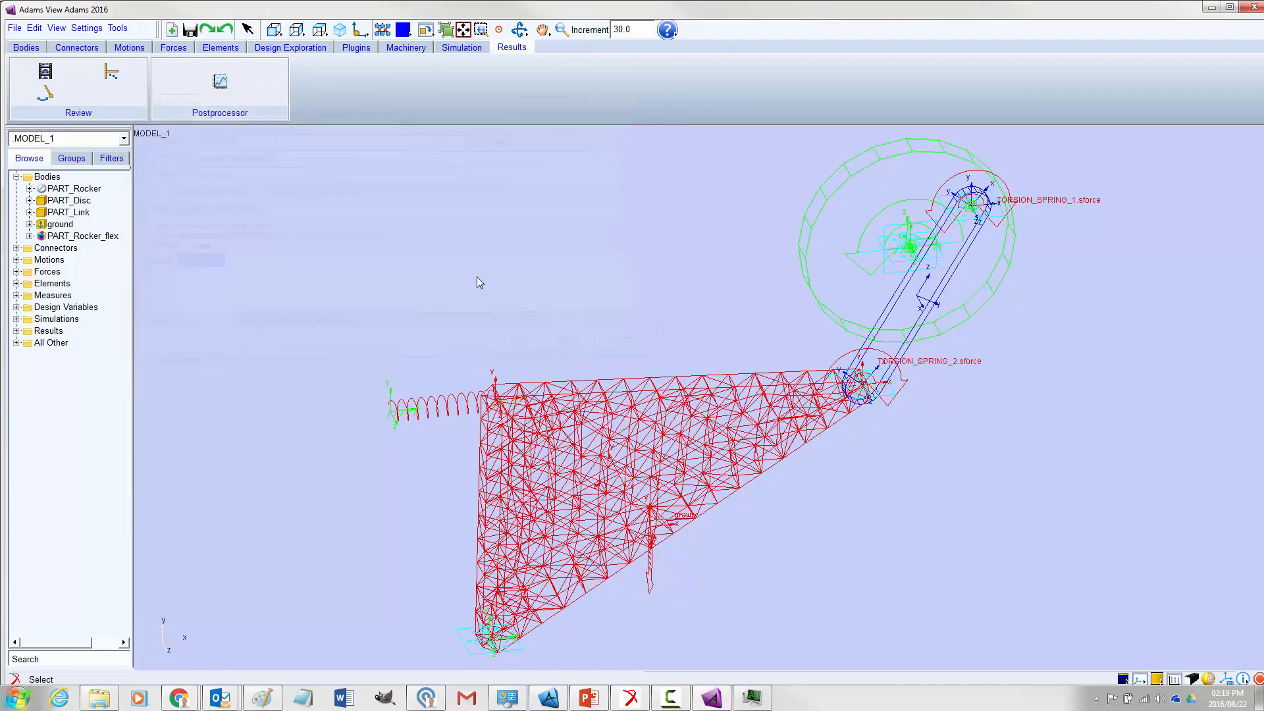
pyautogui.click(15, 28)
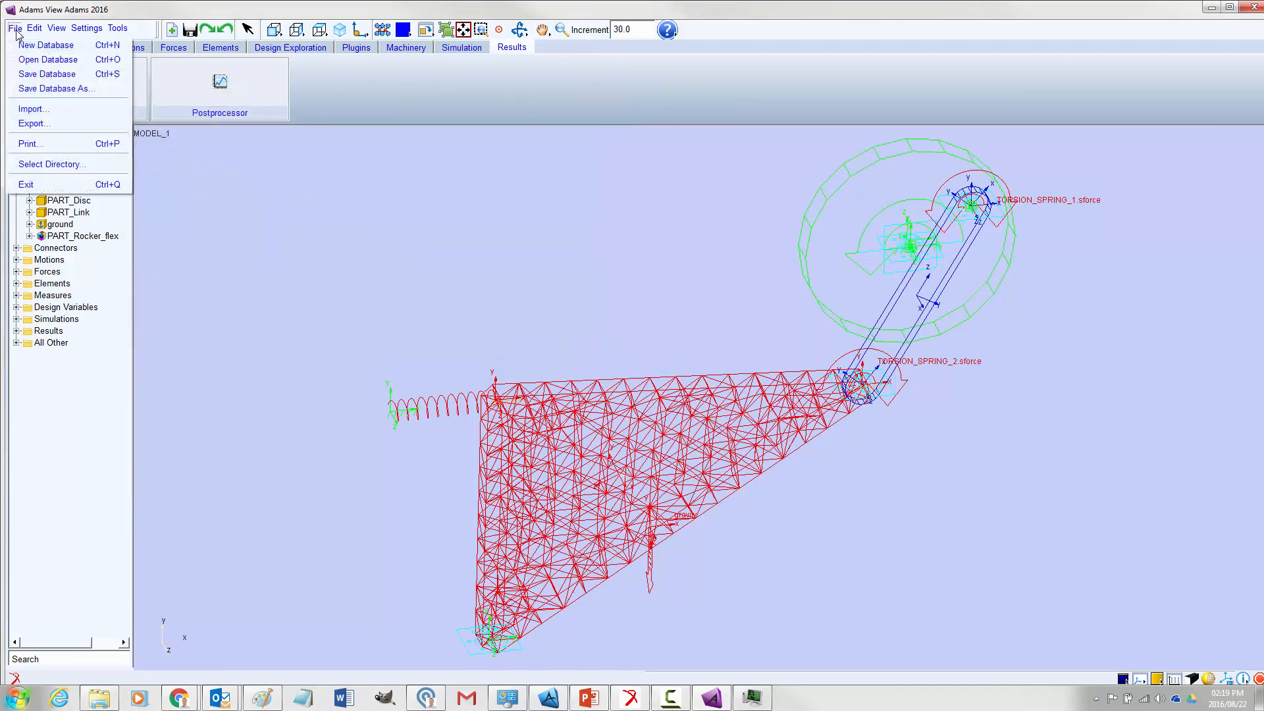
pyautogui.click(64, 165)
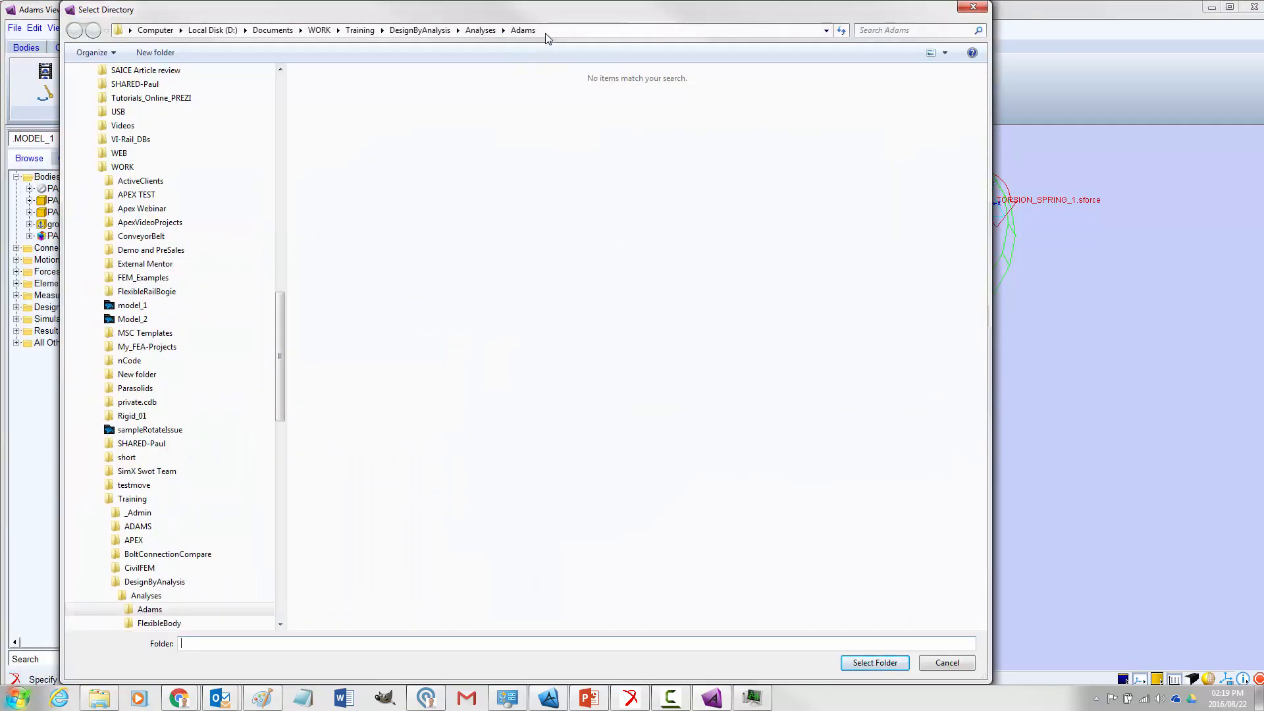
pyautogui.click(545, 33)
pyautogui.moveTo(530, 14); pyautogui.dragTo(557, 86)
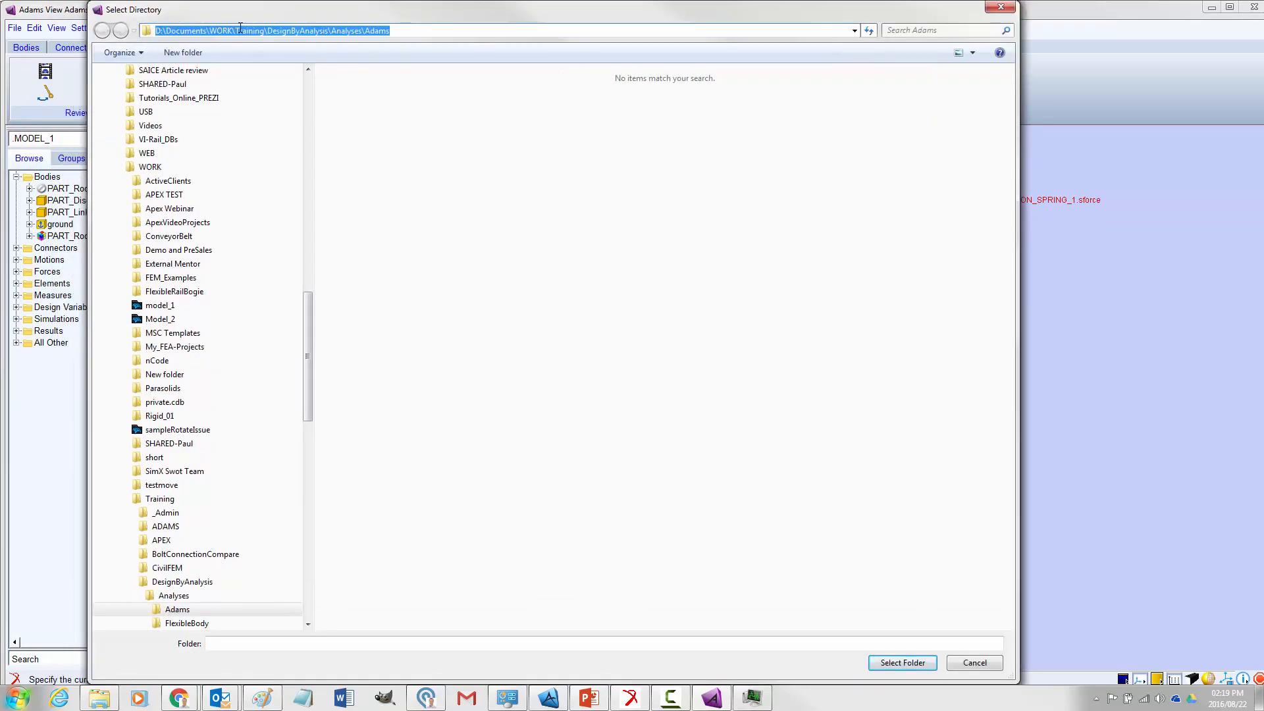
pyautogui.click(975, 662)
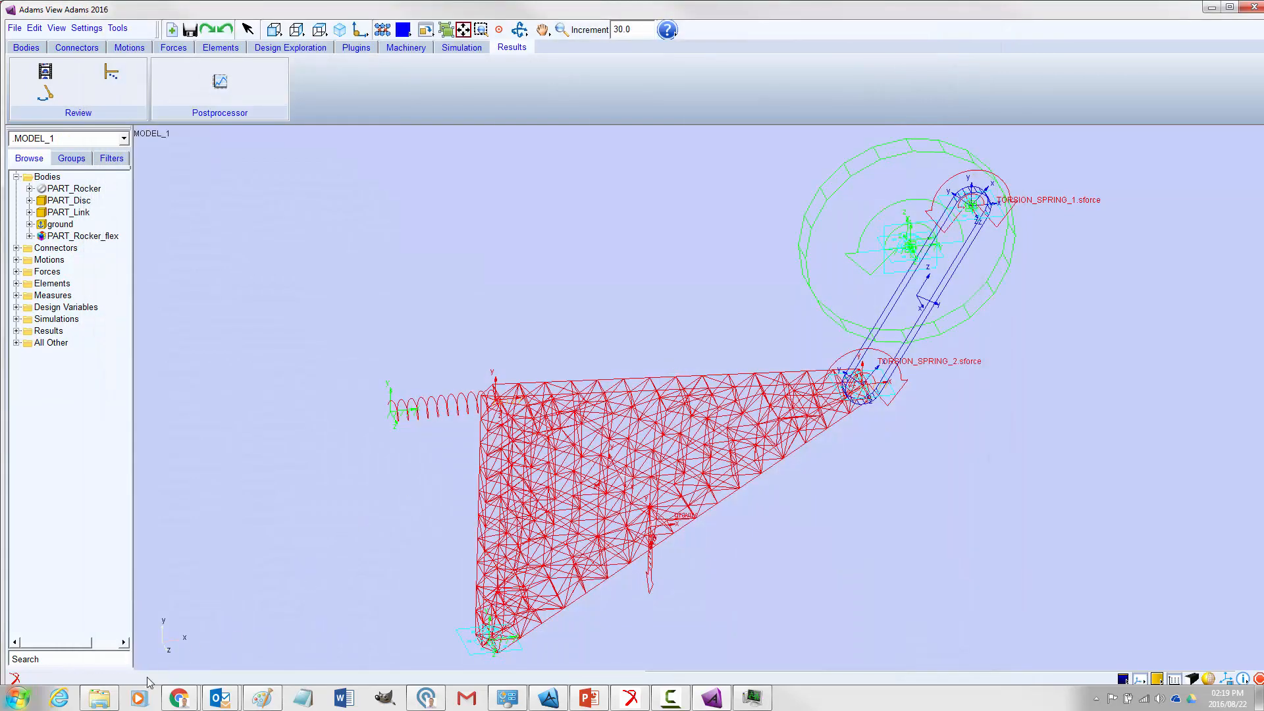
# Switch to Windows Explorer, browse to Analyses\Adams and open ExportFEALoads.bdf for editing in Notepad++
pyautogui.click(100, 698)
pyautogui.moveTo(639, 97); pyautogui.dragTo(196, 72)
pyautogui.doubleClick(285, 148)
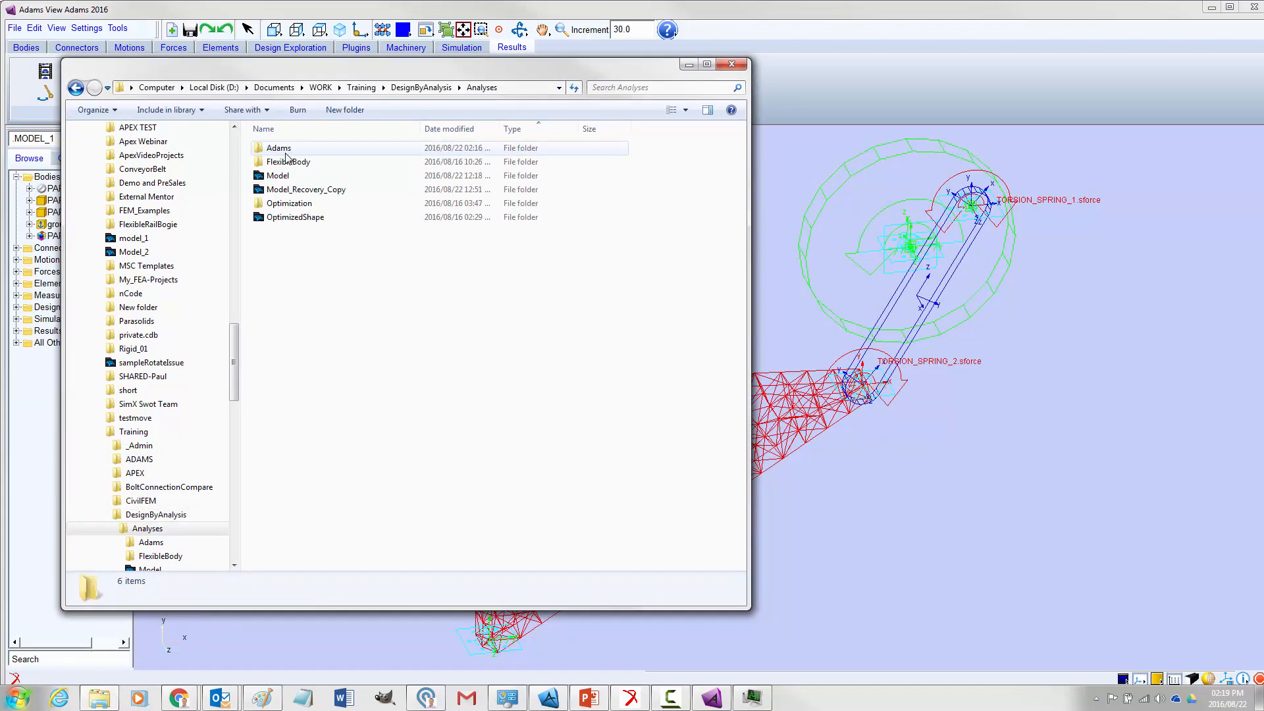
pyautogui.doubleClick(279, 148)
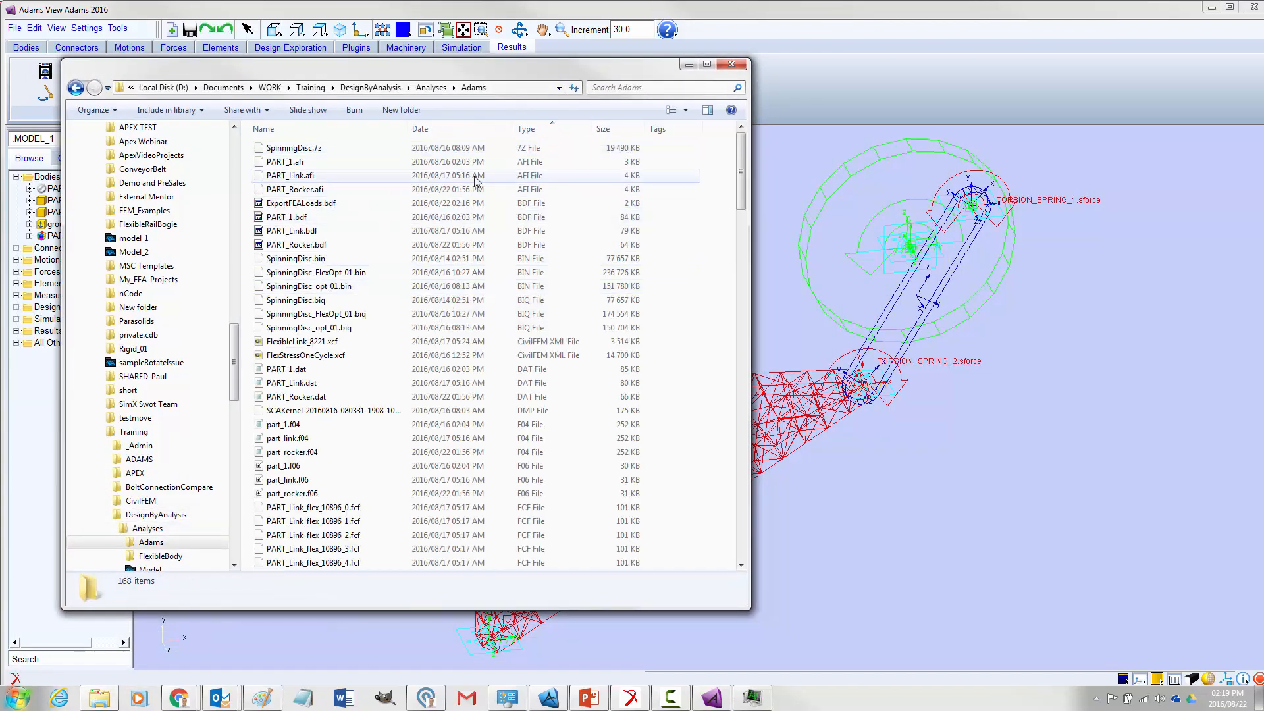
pyautogui.rightClick(302, 209)
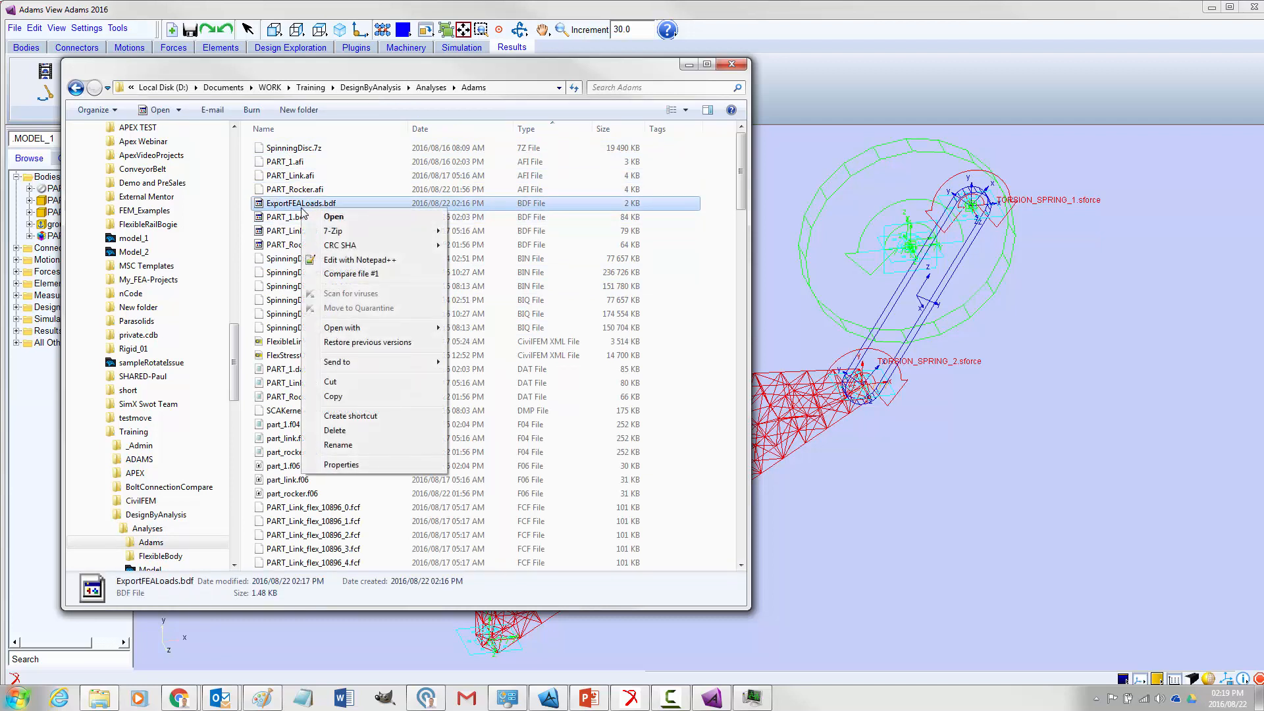
pyautogui.click(359, 260)
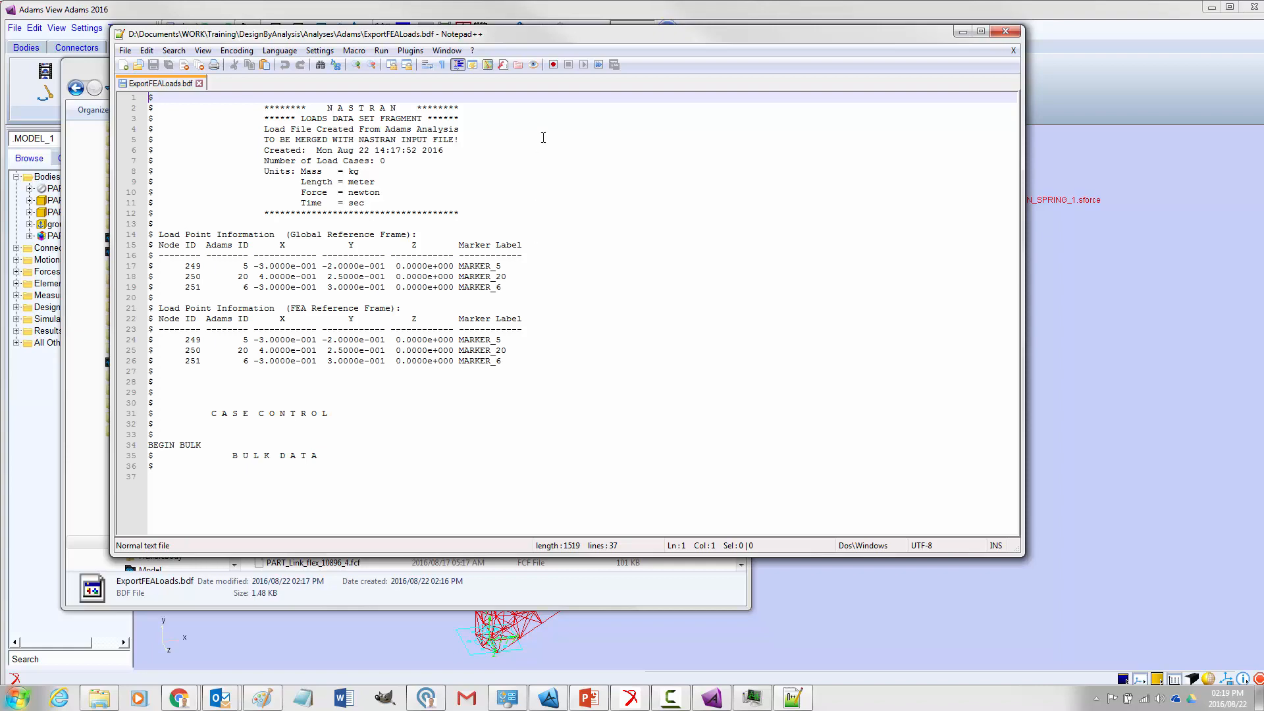
# Arrange the windows beside the model and examine the global-frame load points for nodes 249, 250 and 251 in ExportFEALoads.bdf
pyautogui.moveTo(544, 45); pyautogui.dragTo(1216, 184)
pyautogui.moveTo(590, 65); pyautogui.dragTo(206, 364)
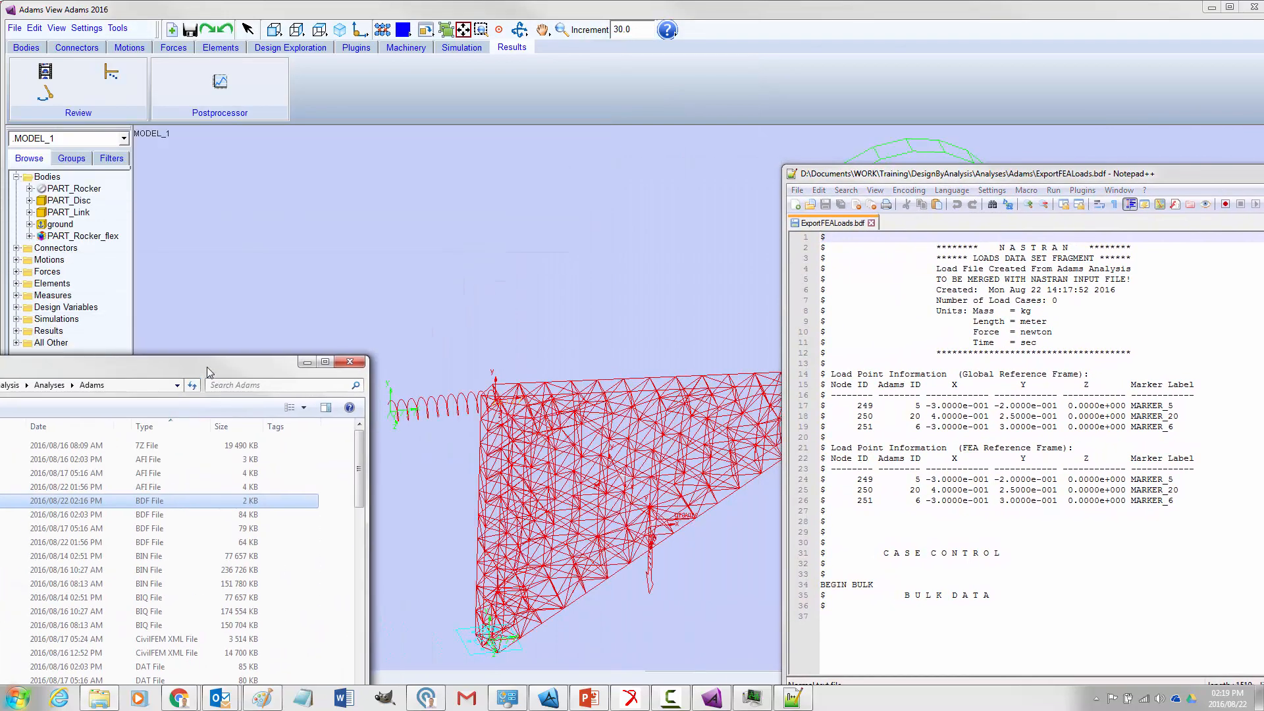
pyautogui.moveTo(868, 180); pyautogui.dragTo(1003, 187)
pyautogui.moveTo(1008, 428); pyautogui.dragTo(985, 409)
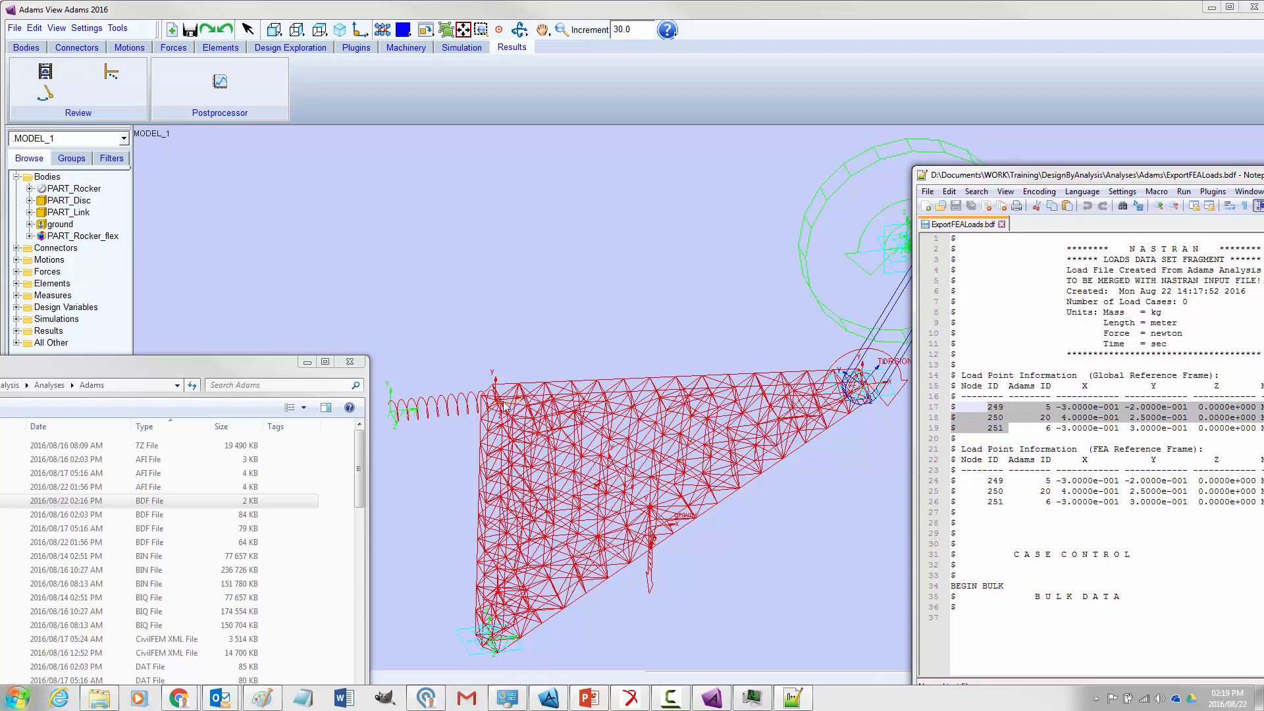
pyautogui.click(481, 354)
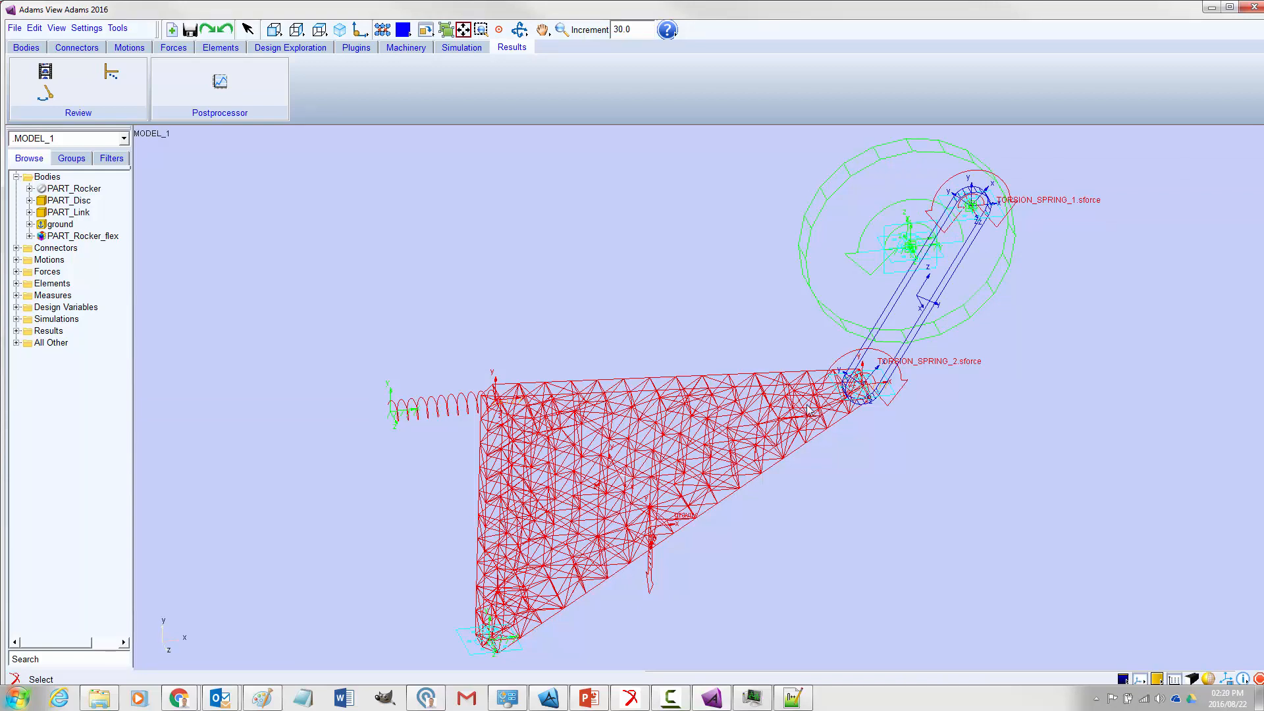
# Examine the case control and bulk data sections of ExportFEALoads.bdf in Notepad++ and return to the File Export dialog in Adams View
pyautogui.click(792, 697)
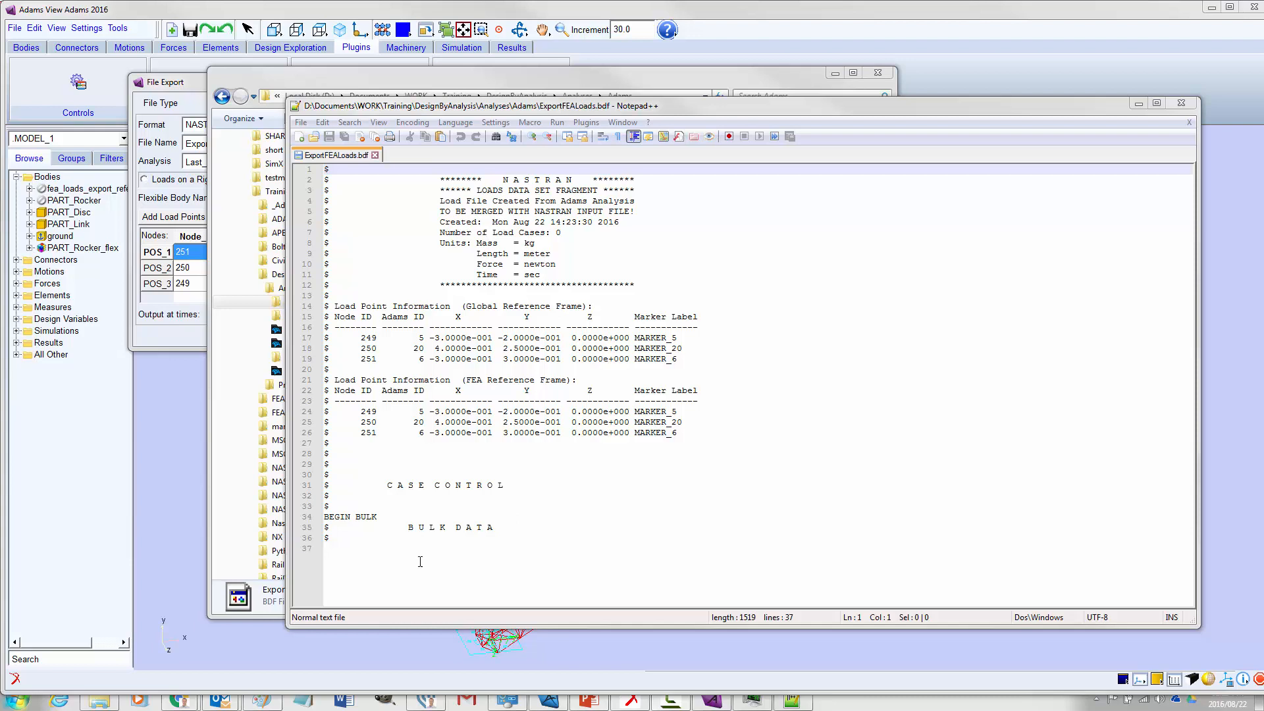
pyautogui.click(419, 591)
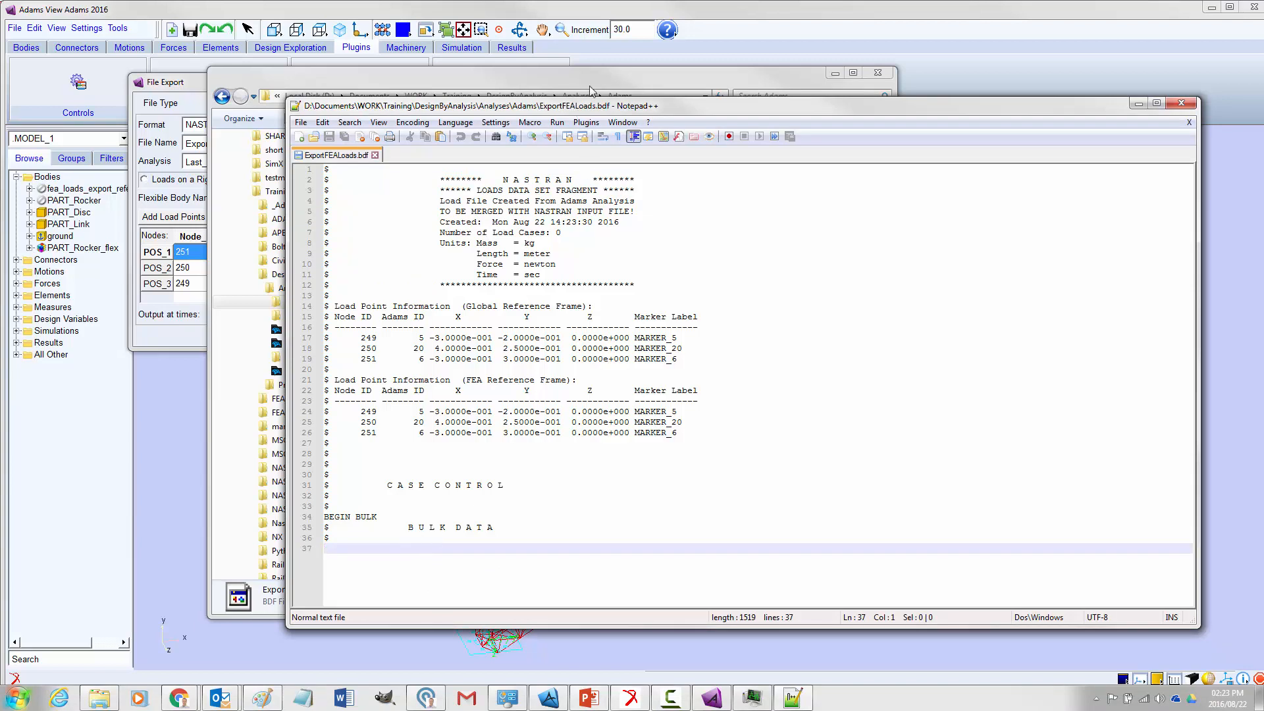
pyautogui.moveTo(573, 107); pyautogui.dragTo(634, 12)
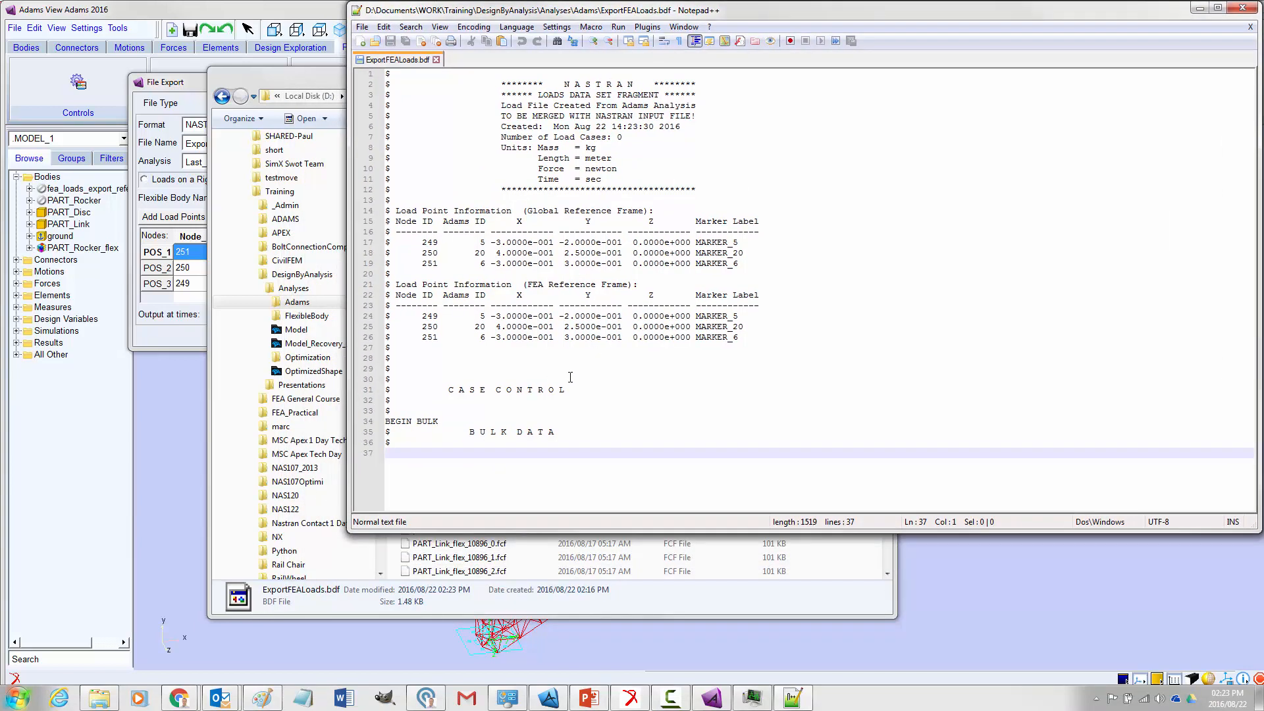
pyautogui.moveTo(1011, 16); pyautogui.dragTo(901, 82)
pyautogui.click(1131, 74)
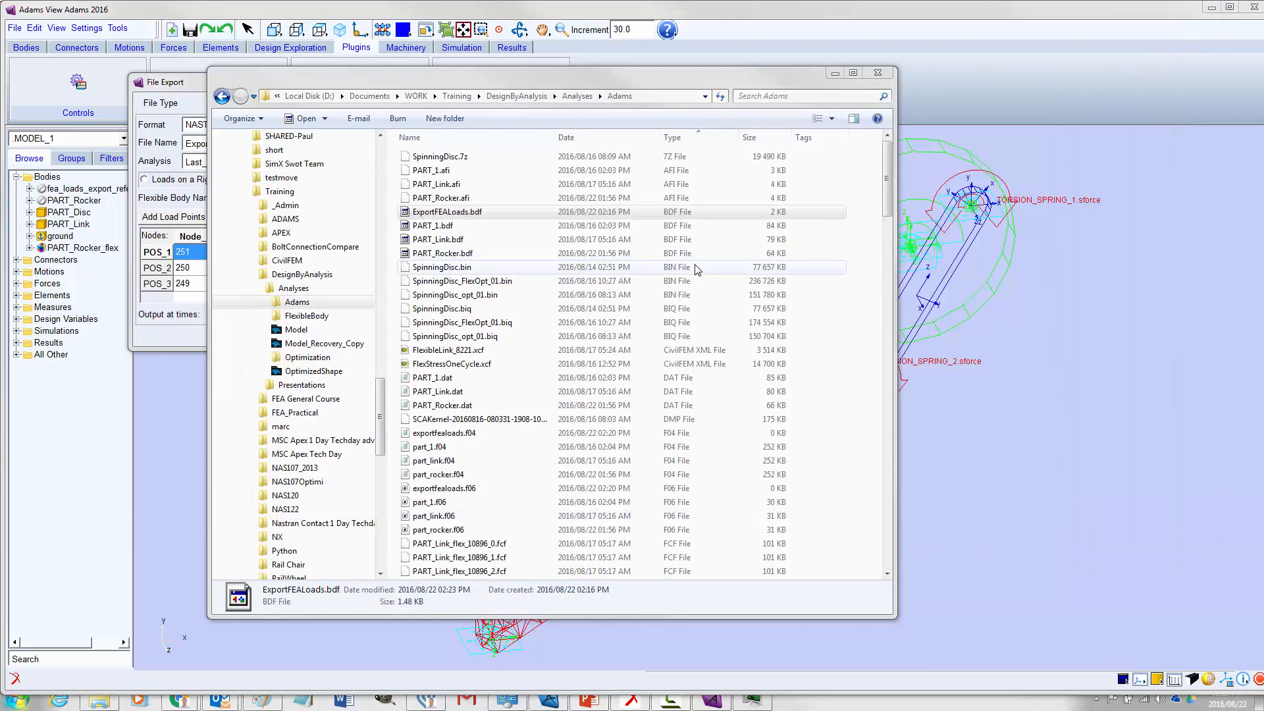
pyautogui.click(835, 73)
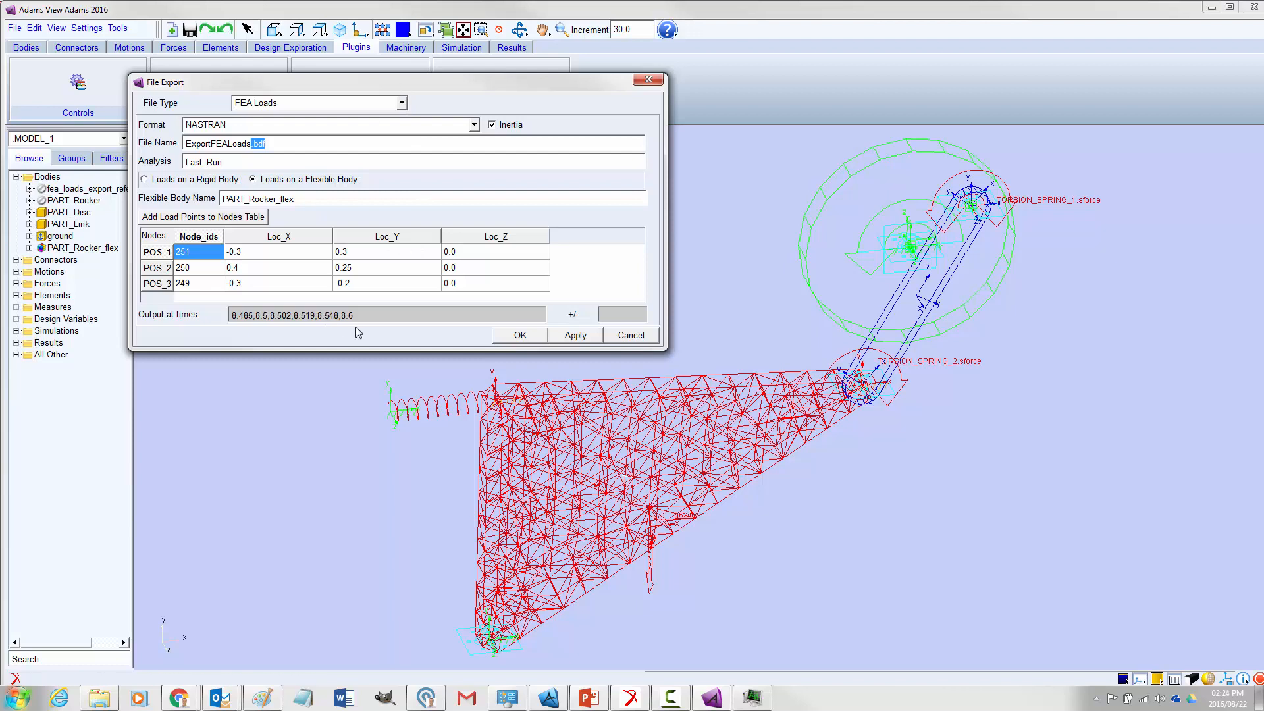
# Review the list of output times for the FEA loads export and move the File Export dialog lower over the model
pyautogui.moveTo(354, 315); pyautogui.dragTo(222, 308)
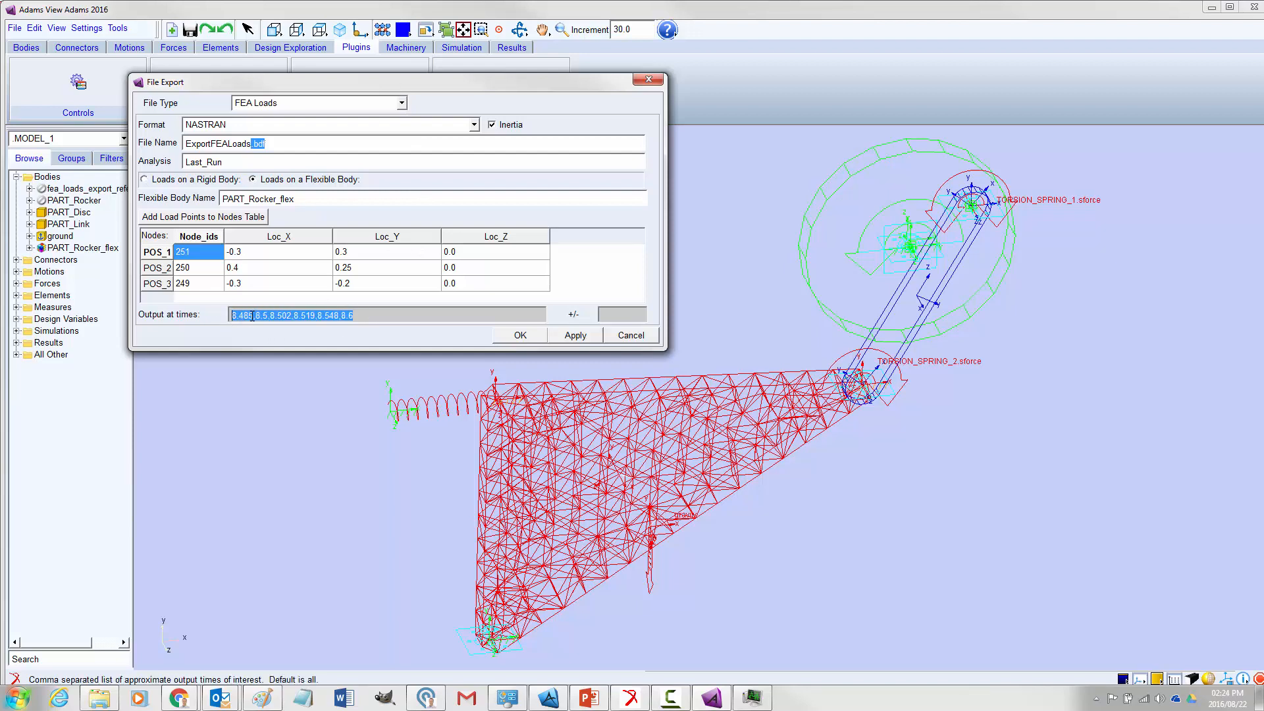
pyautogui.click(361, 316)
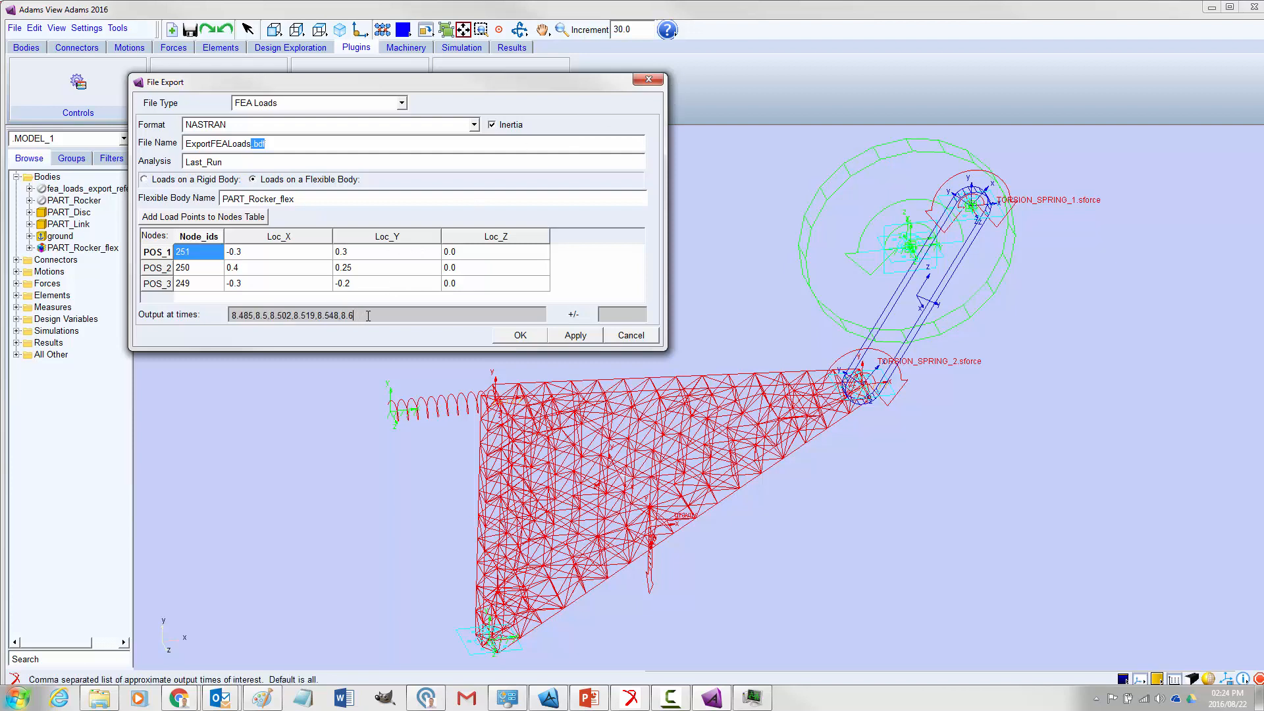
pyautogui.moveTo(522, 81); pyautogui.dragTo(493, 192)
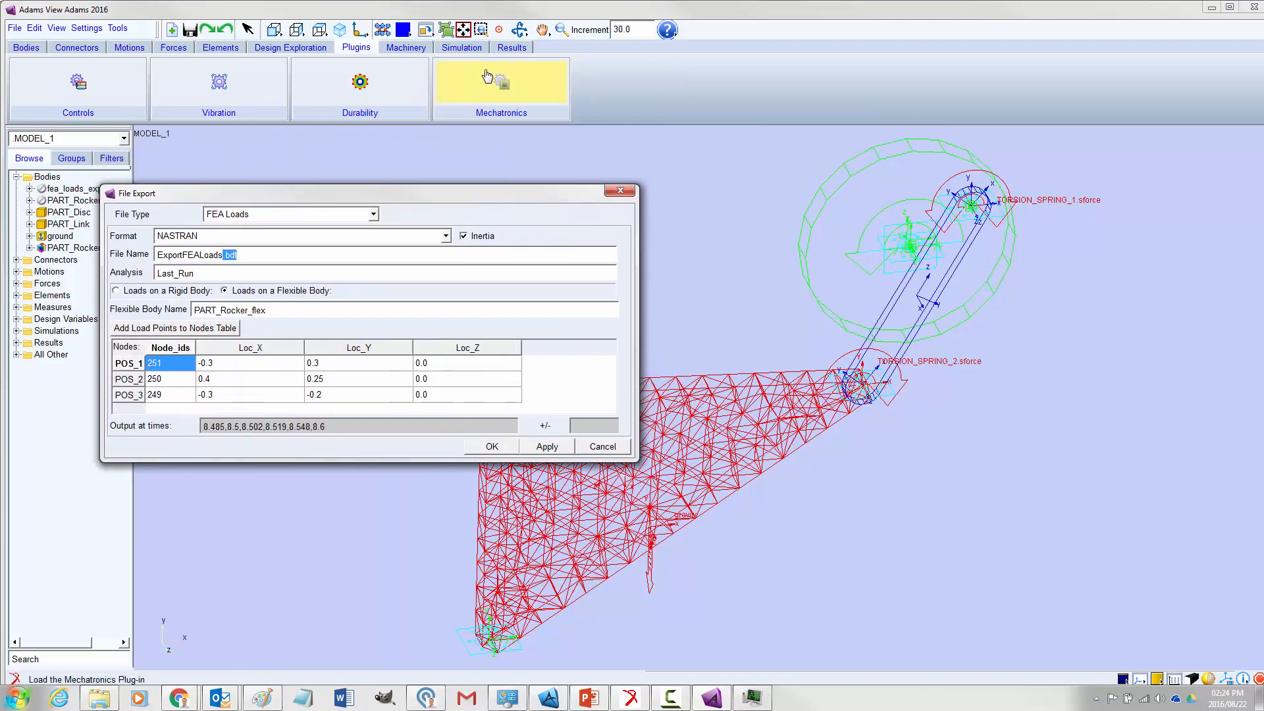
# Open the interactive simulation controls to check the number of steps and close them again
pyautogui.click(461, 47)
pyautogui.click(239, 74)
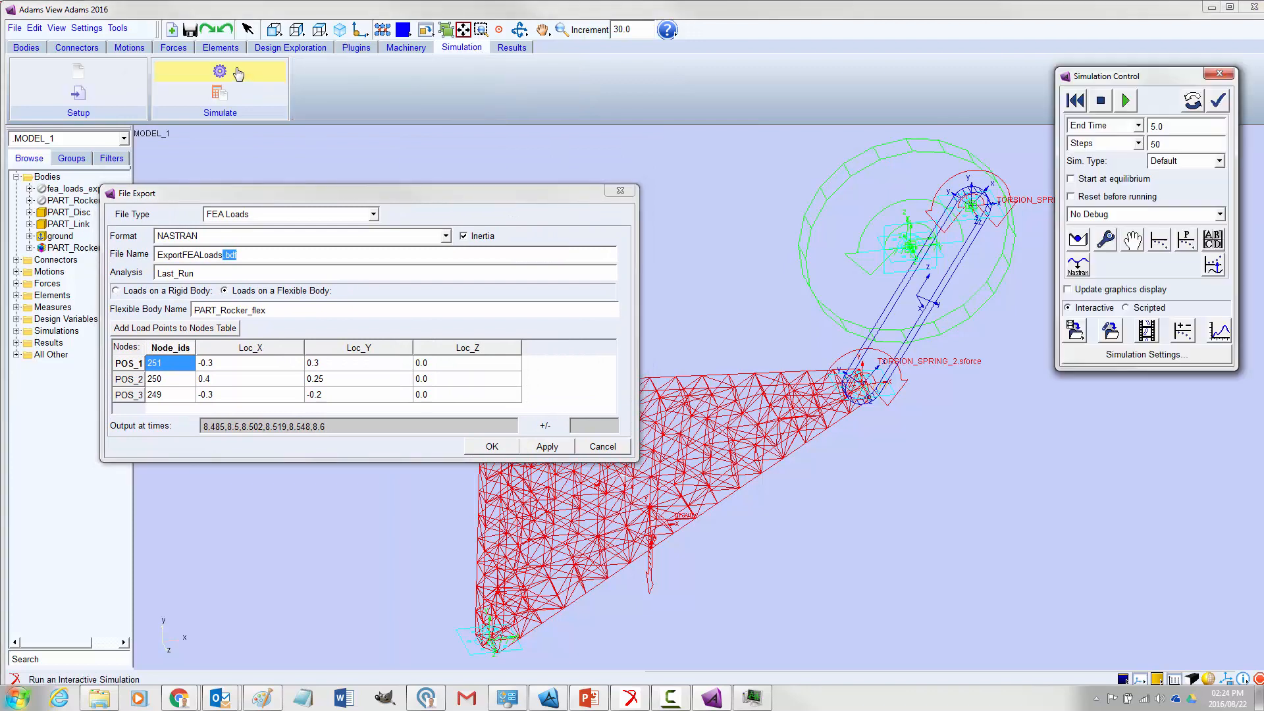
pyautogui.moveTo(1171, 145); pyautogui.dragTo(1149, 145)
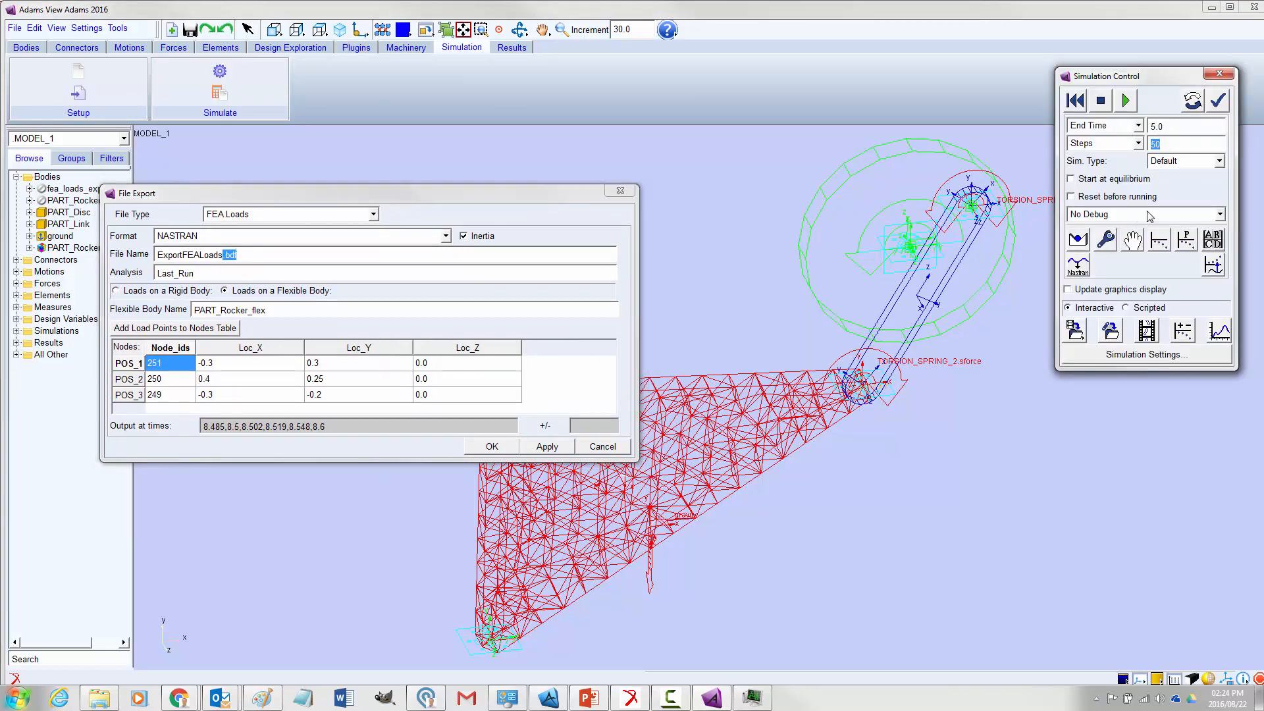
pyautogui.click(1219, 73)
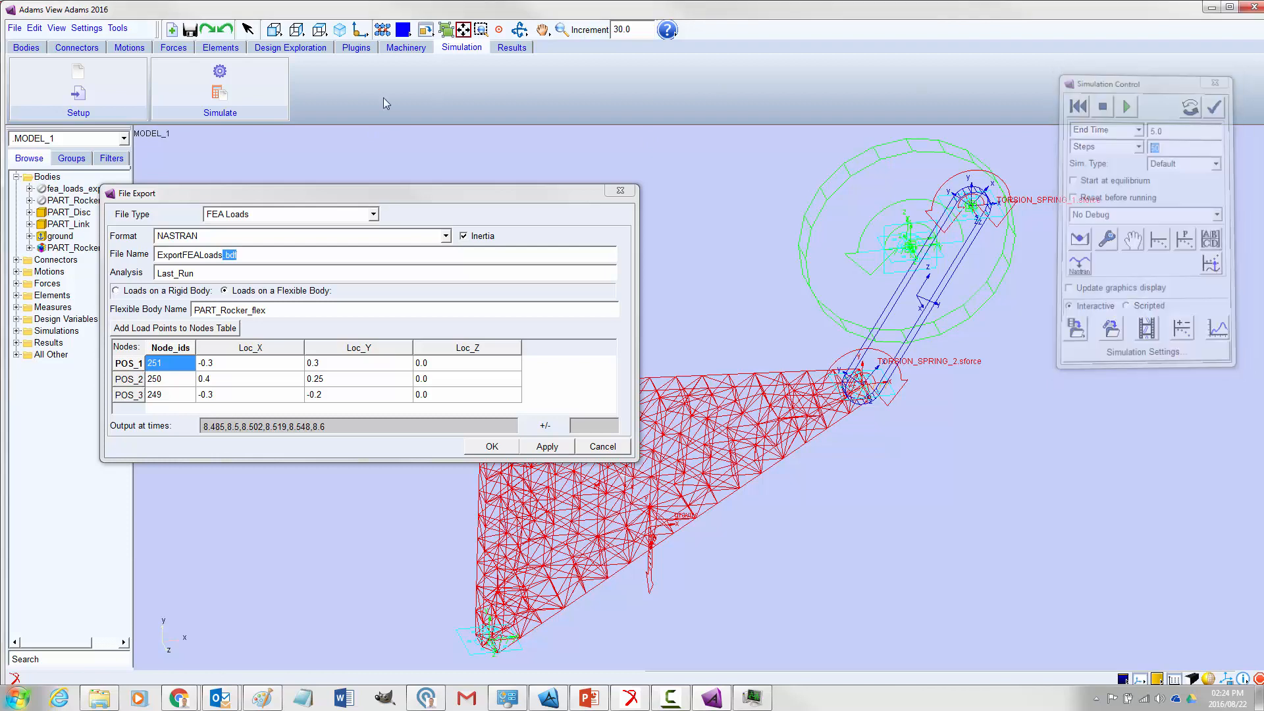
# Open SIM_SCRIPT_1 from the scripted simulation controls and check the end time and steps in its solver commands, cancelling without changes
pyautogui.click(230, 98)
pyautogui.rightClick(1153, 142)
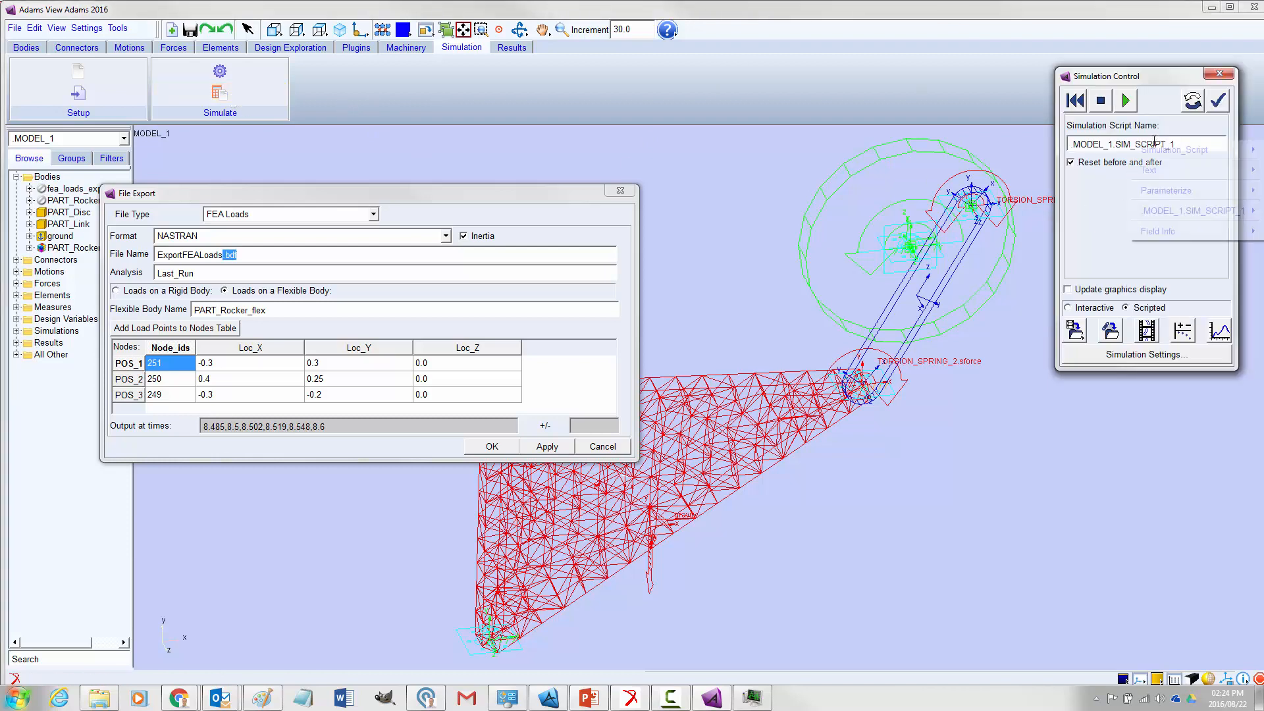
pyautogui.moveTo(1191, 211)
pyautogui.click(1088, 248)
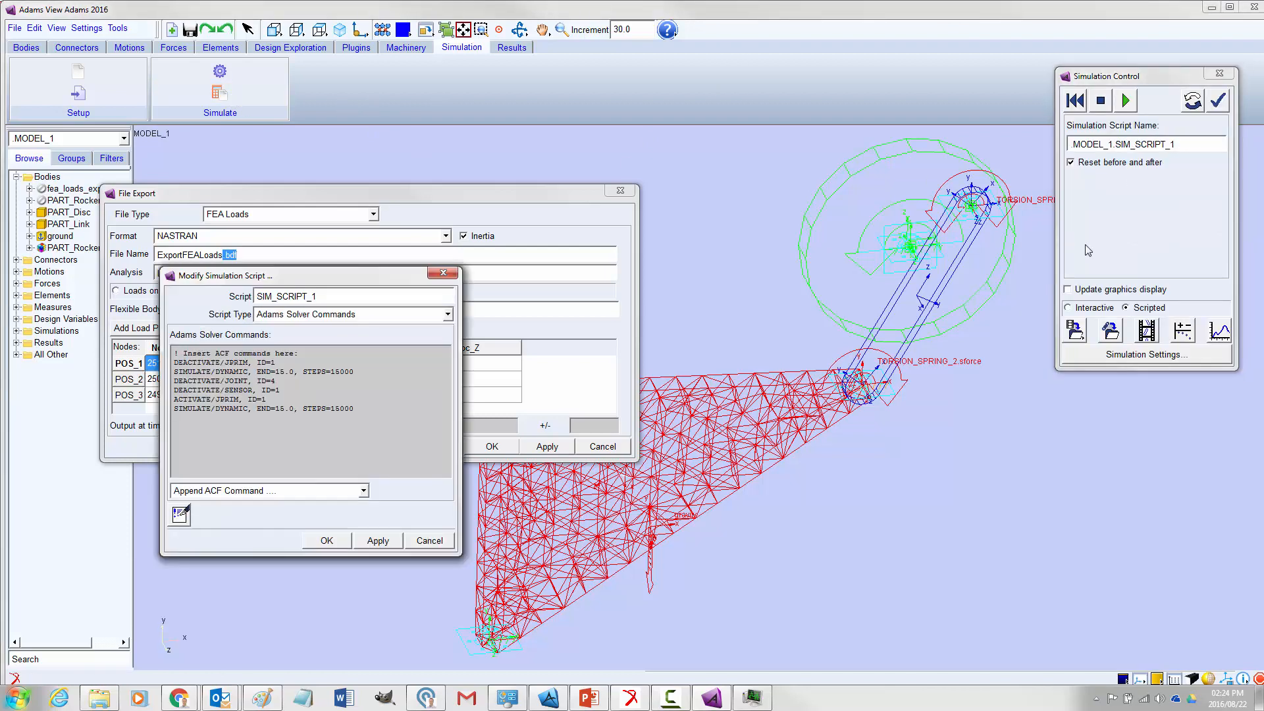
pyautogui.moveTo(345, 280); pyautogui.dragTo(859, 88)
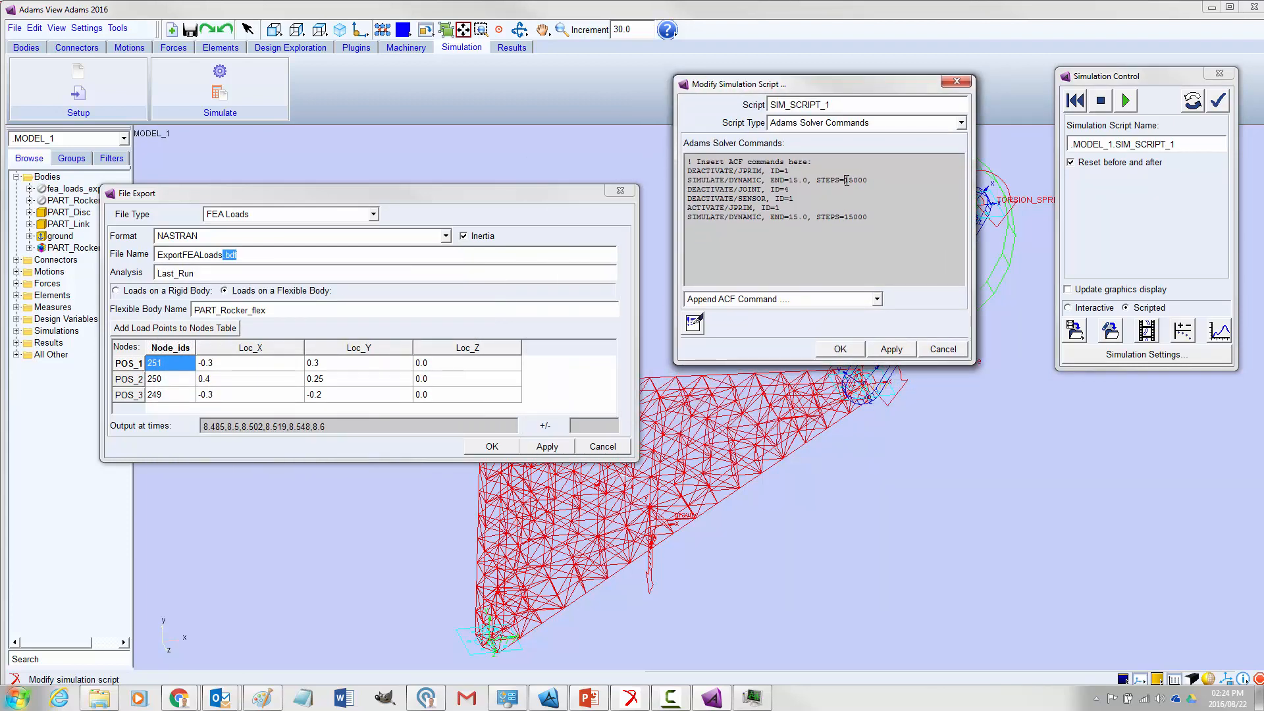
pyautogui.moveTo(846, 179); pyautogui.dragTo(857, 180)
pyautogui.moveTo(790, 180); pyautogui.dragTo(793, 180)
pyautogui.click(943, 349)
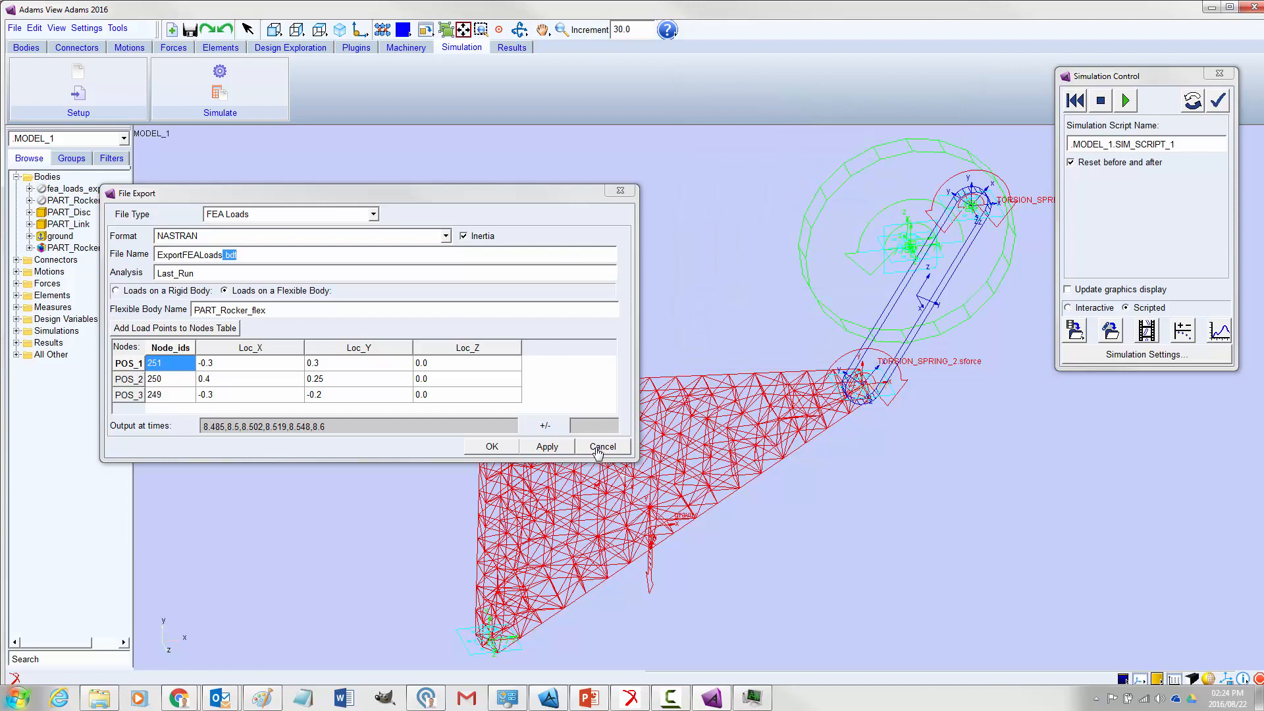
# Review the output times, set their +/- tolerance to 0.001 and export the FEA loads, accepting the kilogram, meter, newton and second units
pyautogui.moveTo(348, 428); pyautogui.dragTo(211, 418)
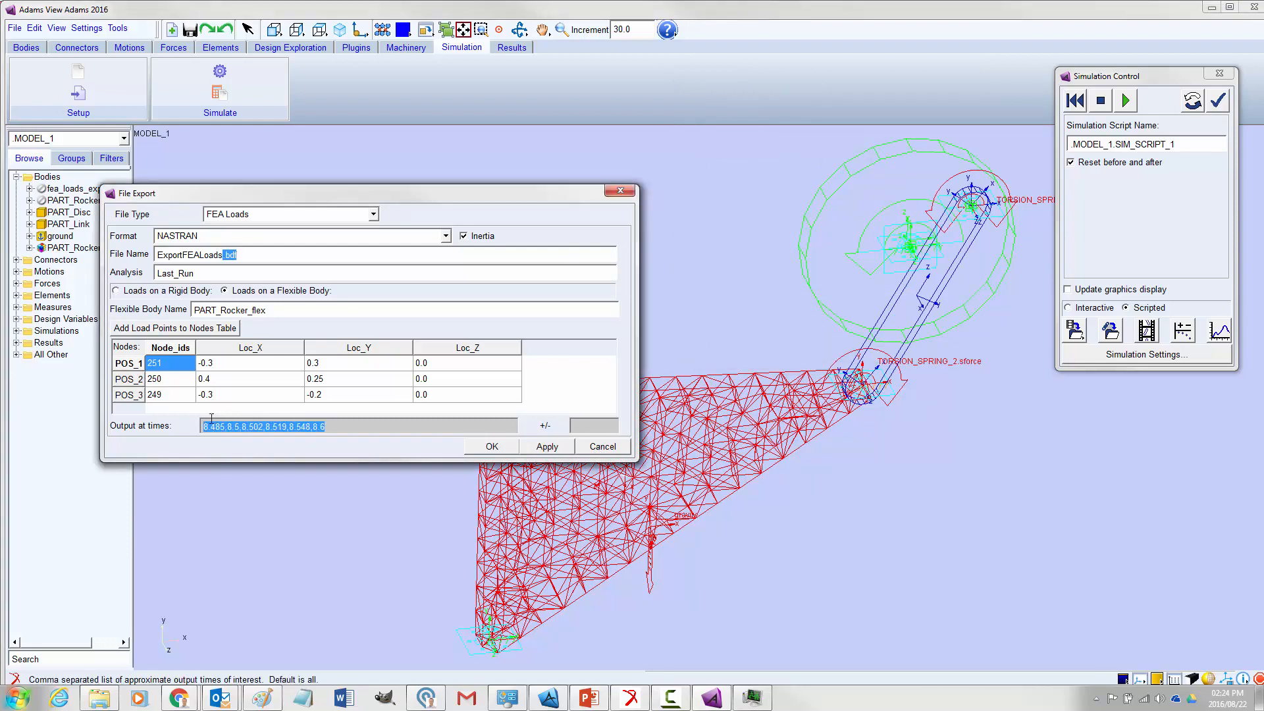
pyautogui.click(235, 429)
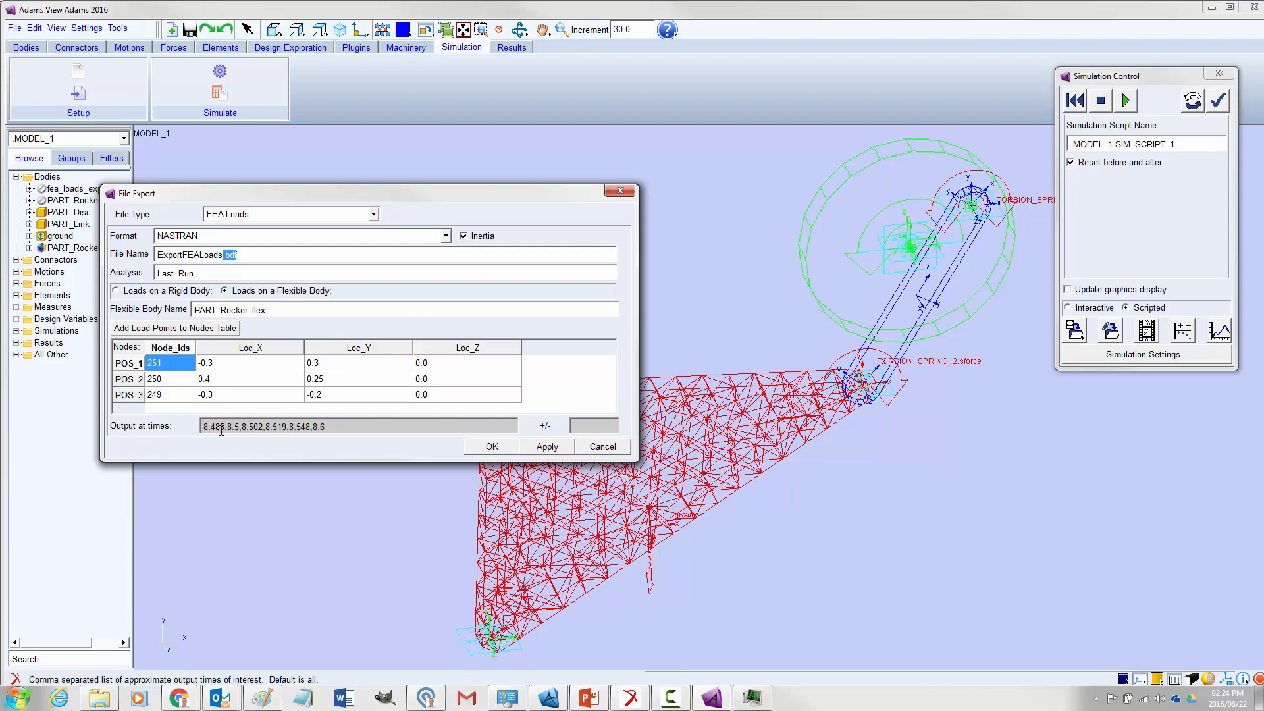
pyautogui.moveTo(224, 424); pyautogui.dragTo(201, 424)
pyautogui.click(221, 426)
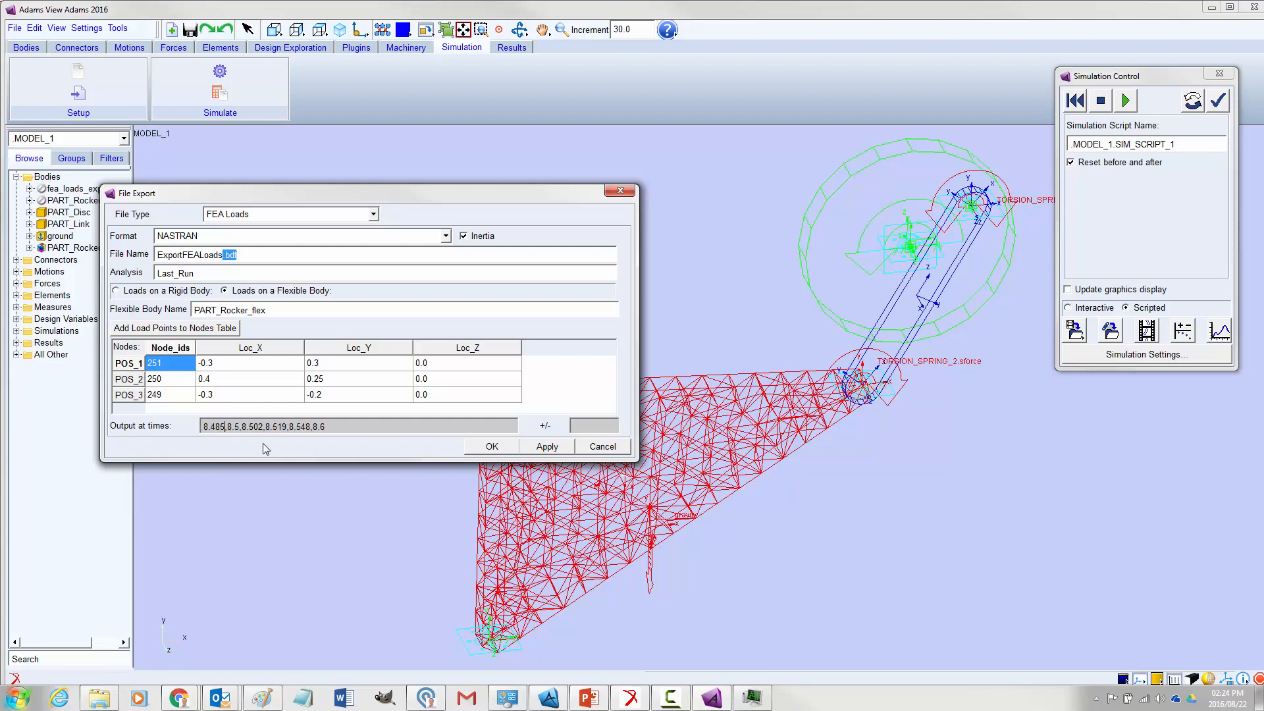
pyautogui.click(566, 425)
pyautogui.write('0.001')
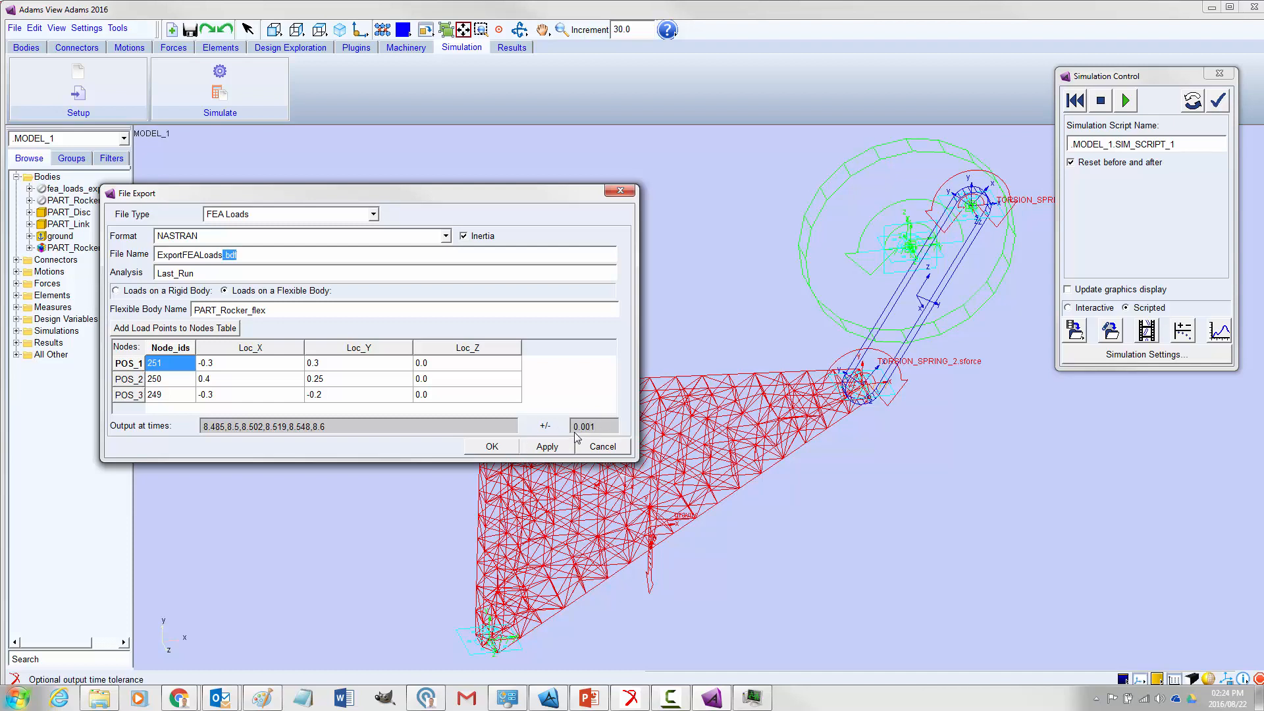
pyautogui.doubleClick(223, 426)
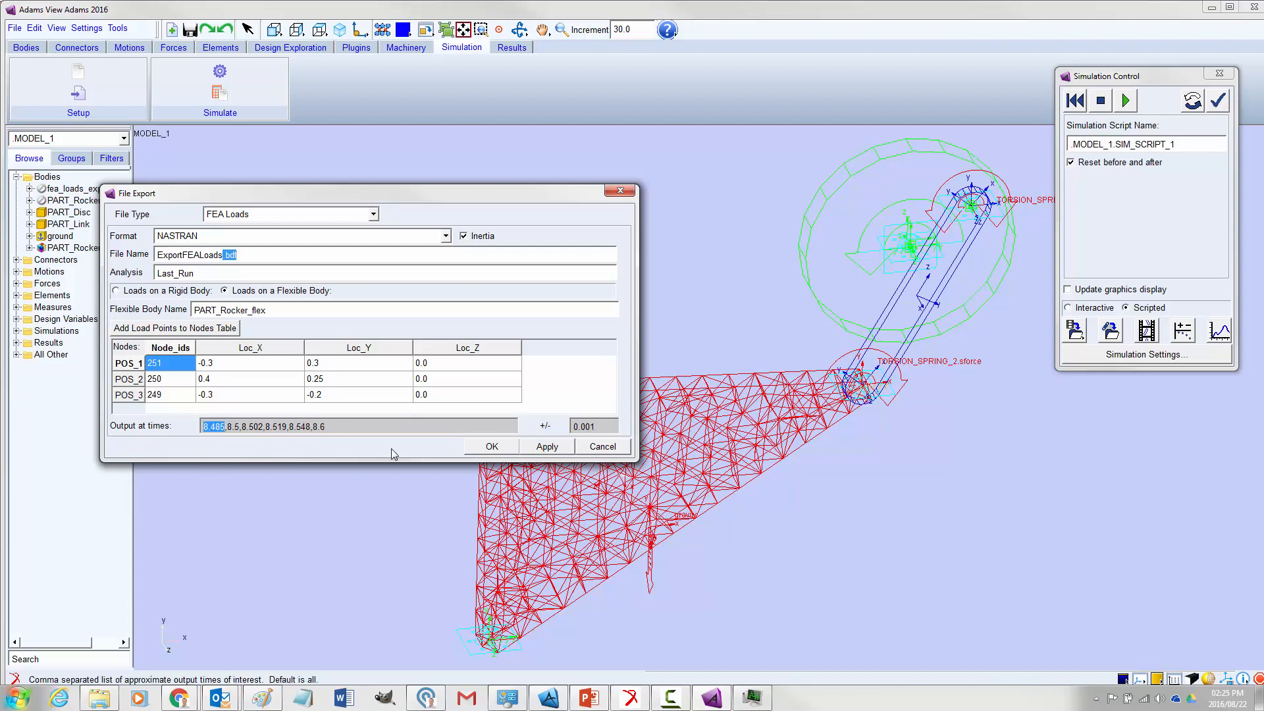
pyautogui.click(491, 447)
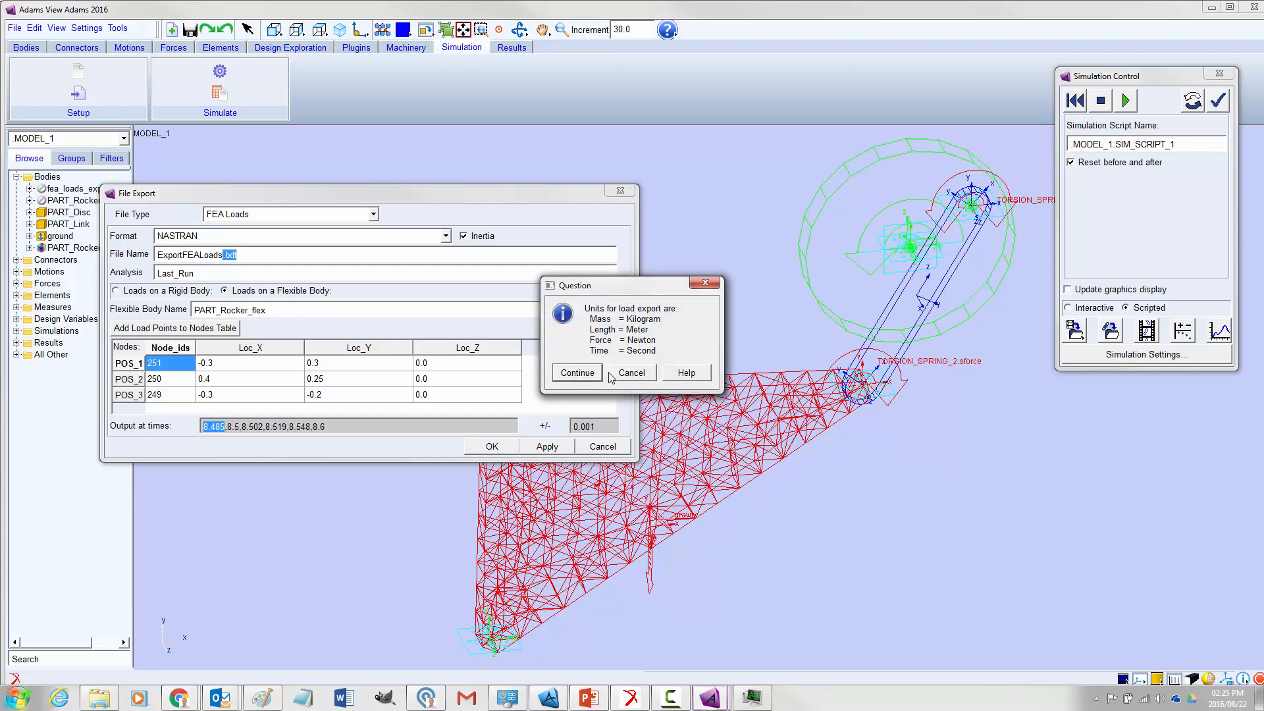
pyautogui.click(572, 375)
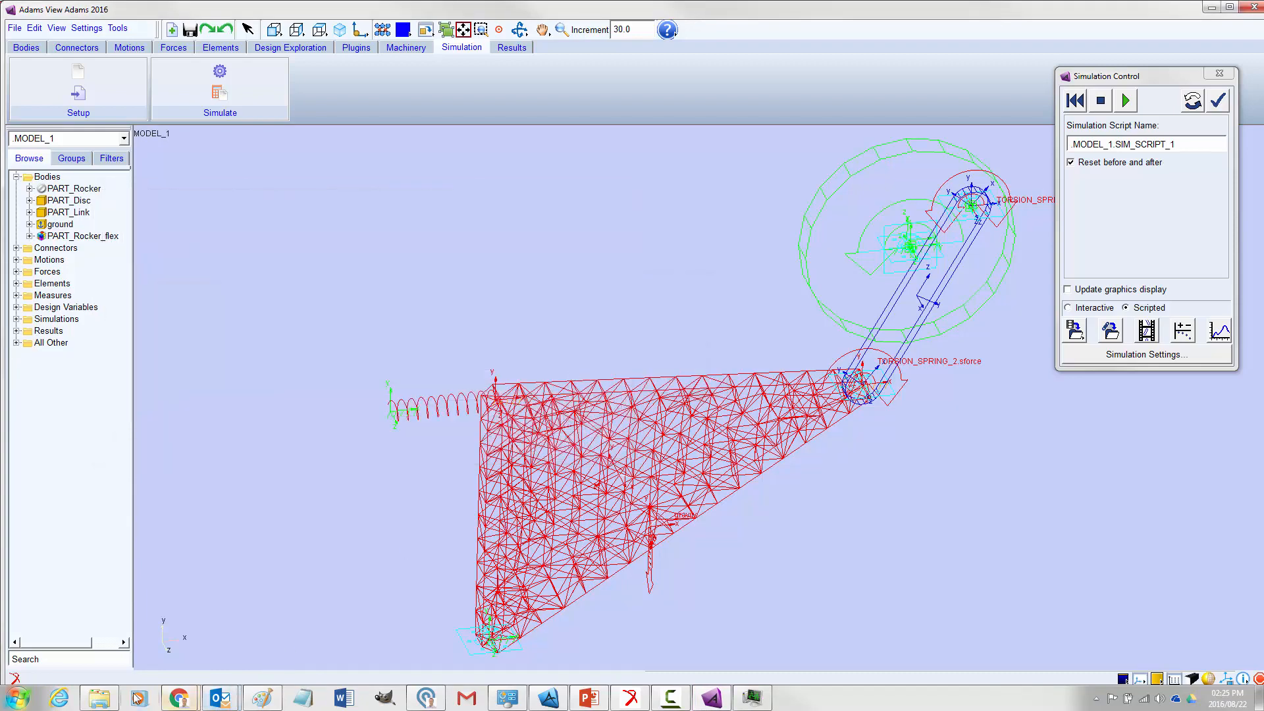
# Open the re-exported ExportFEALoads.bdf from the Adams folder in Notepad++ and examine the simulation times of its case control subcases
pyautogui.click(102, 697)
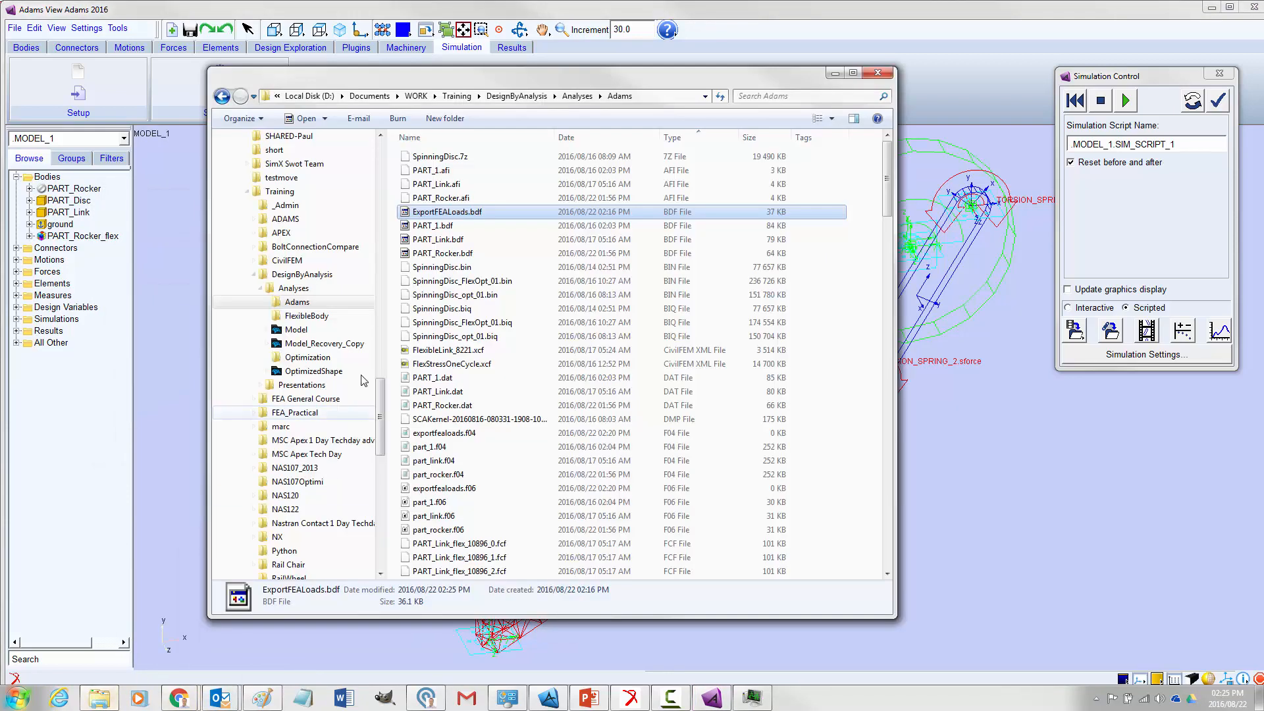
pyautogui.rightClick(429, 215)
pyautogui.click(489, 268)
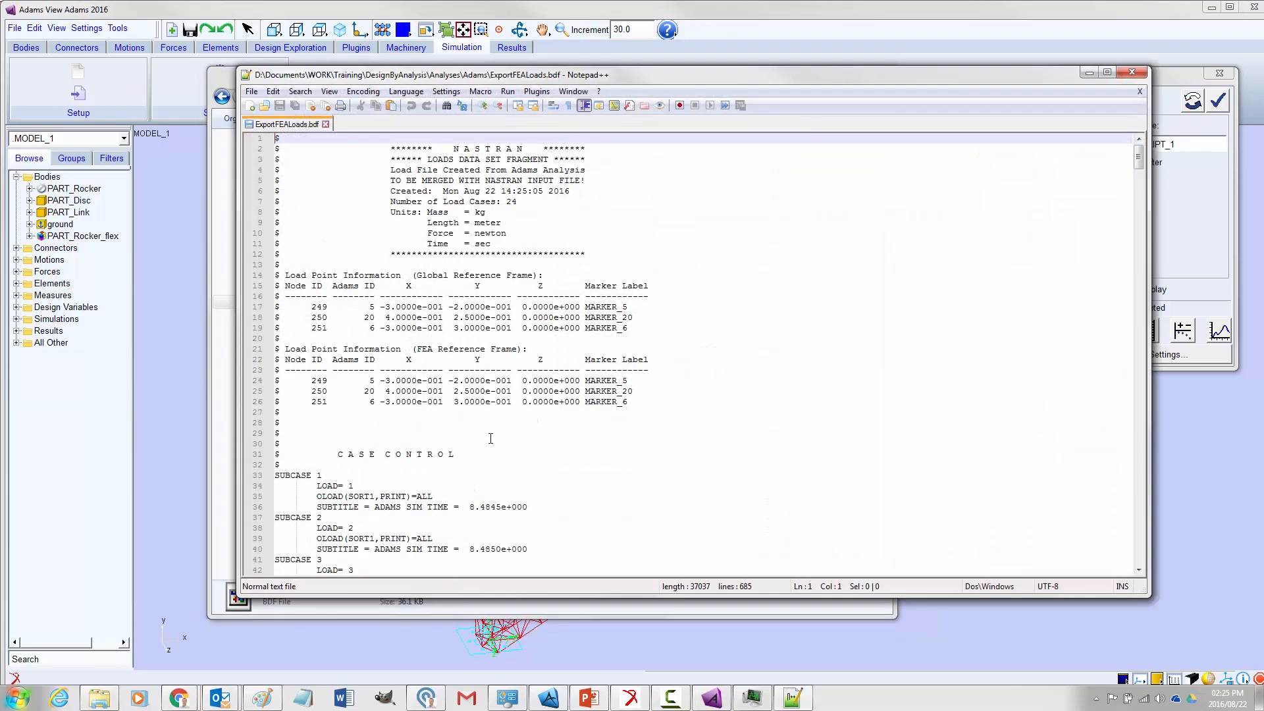
pyautogui.scroll(-10, 337, 485)
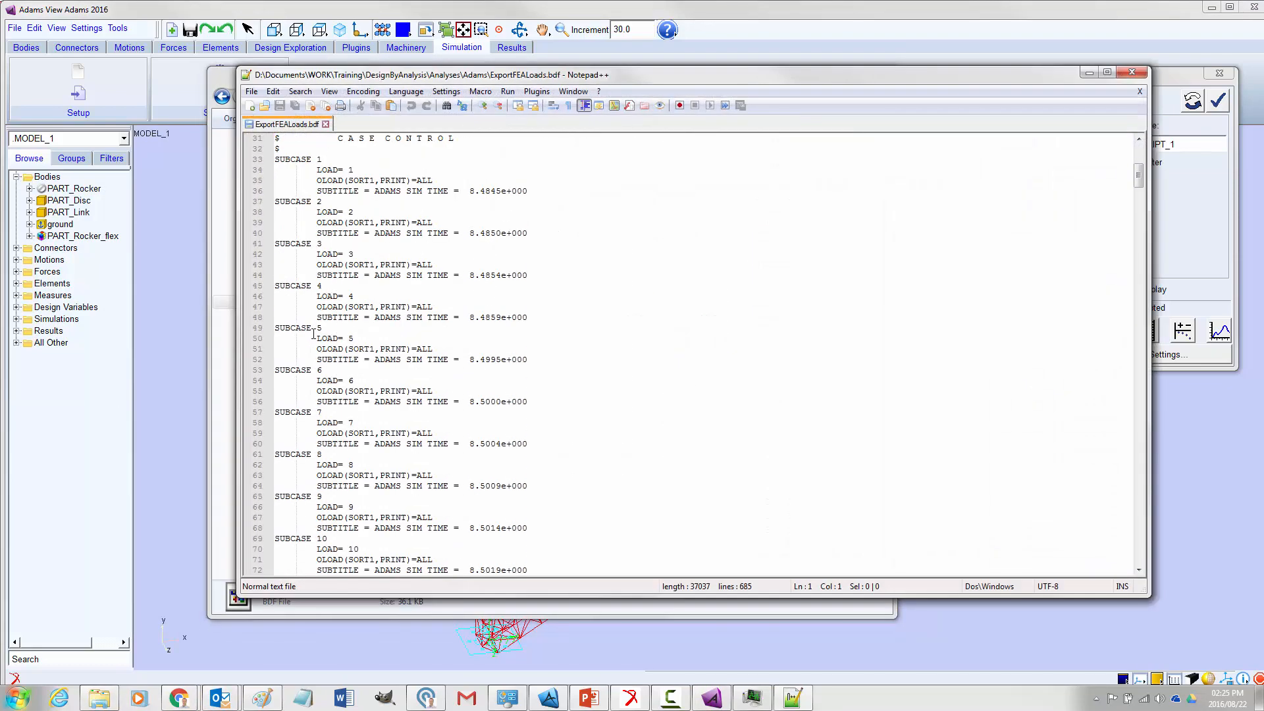
pyautogui.scroll(-20, 318, 237)
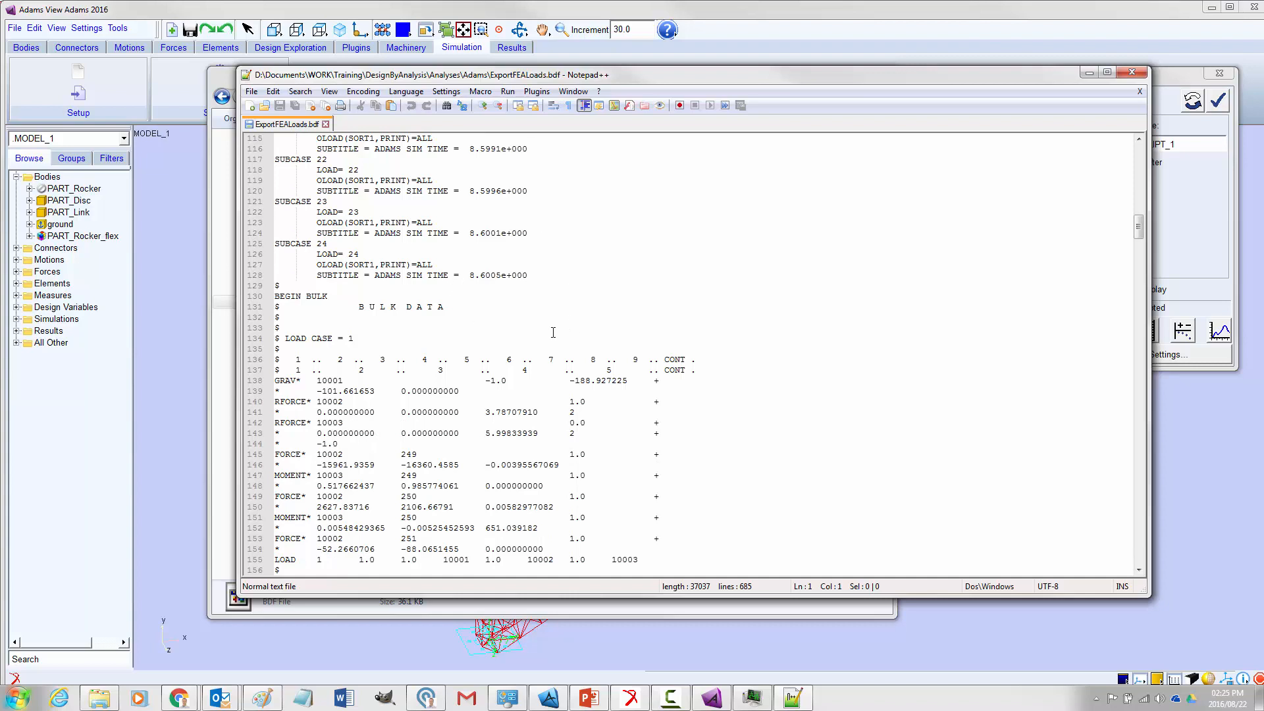
pyautogui.scroll(3, 535, 329)
pyautogui.scroll(-10, 537, 383)
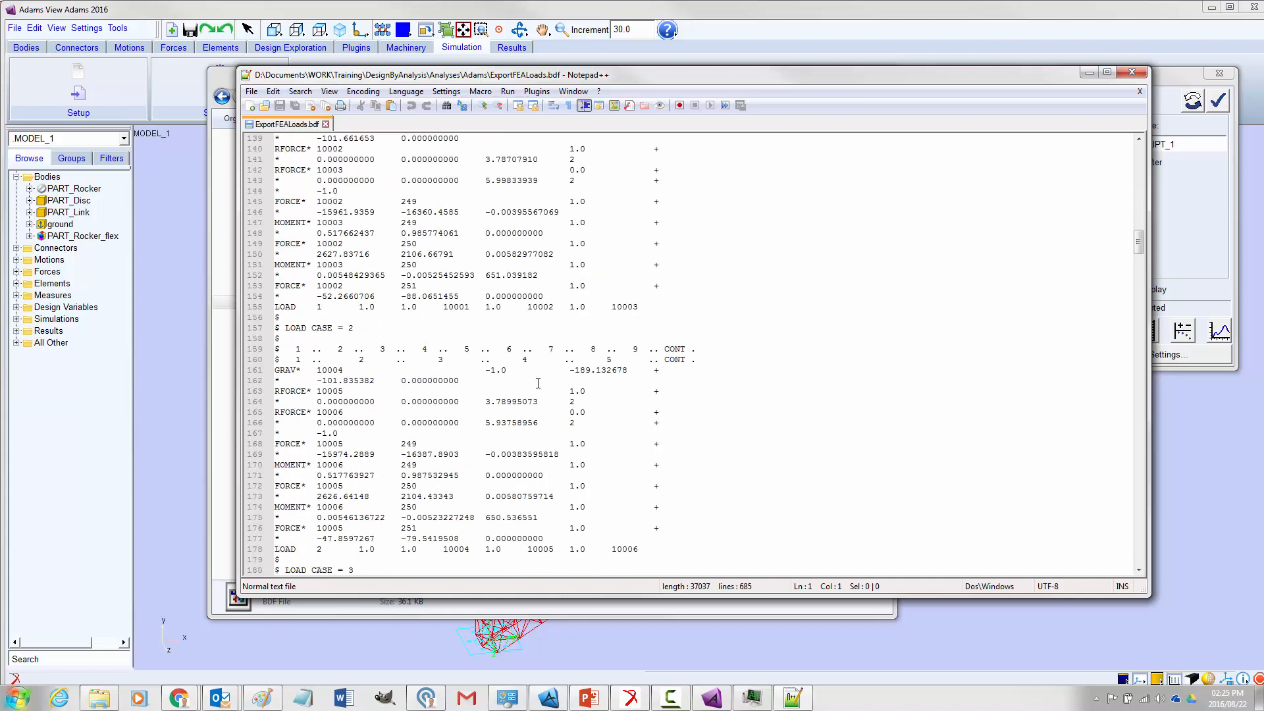
# Examine the LOAD CASE = 1 block in the bulk data section, from its heading down to its LOAD entry
pyautogui.scroll(5, 388, 278)
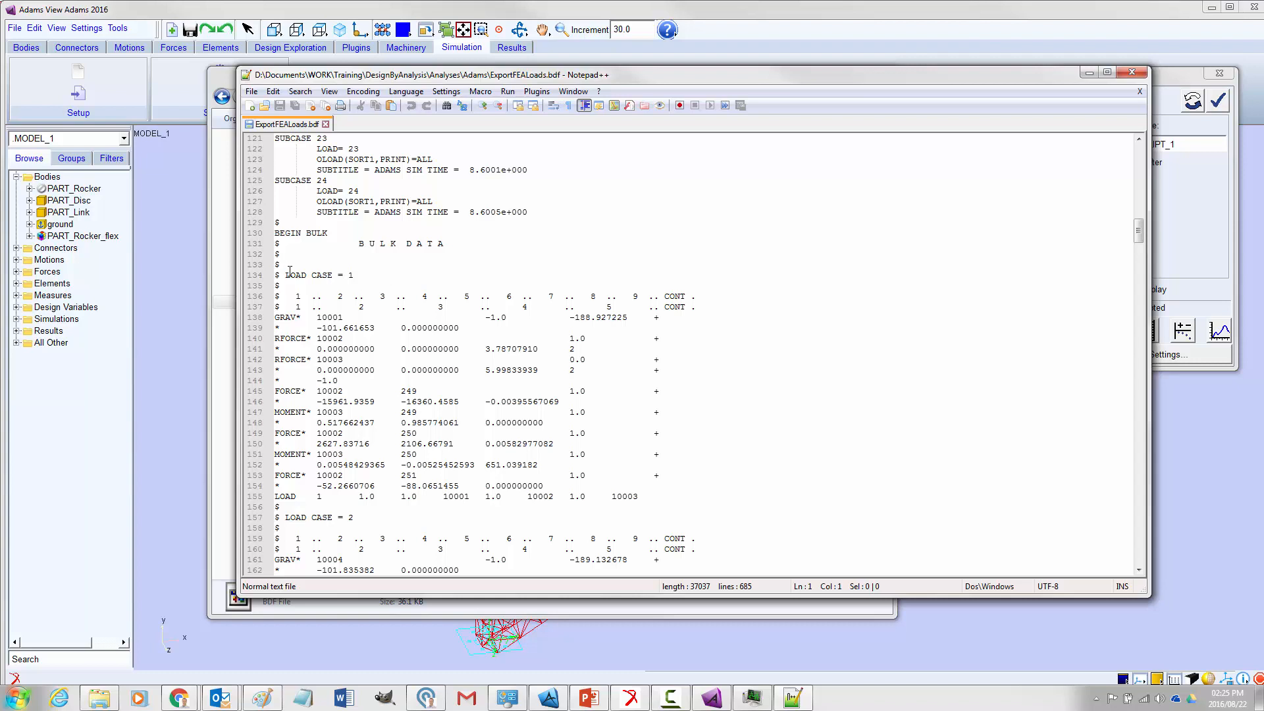
pyautogui.moveTo(289, 271); pyautogui.dragTo(595, 507)
pyautogui.scroll(-5, 639, 431)
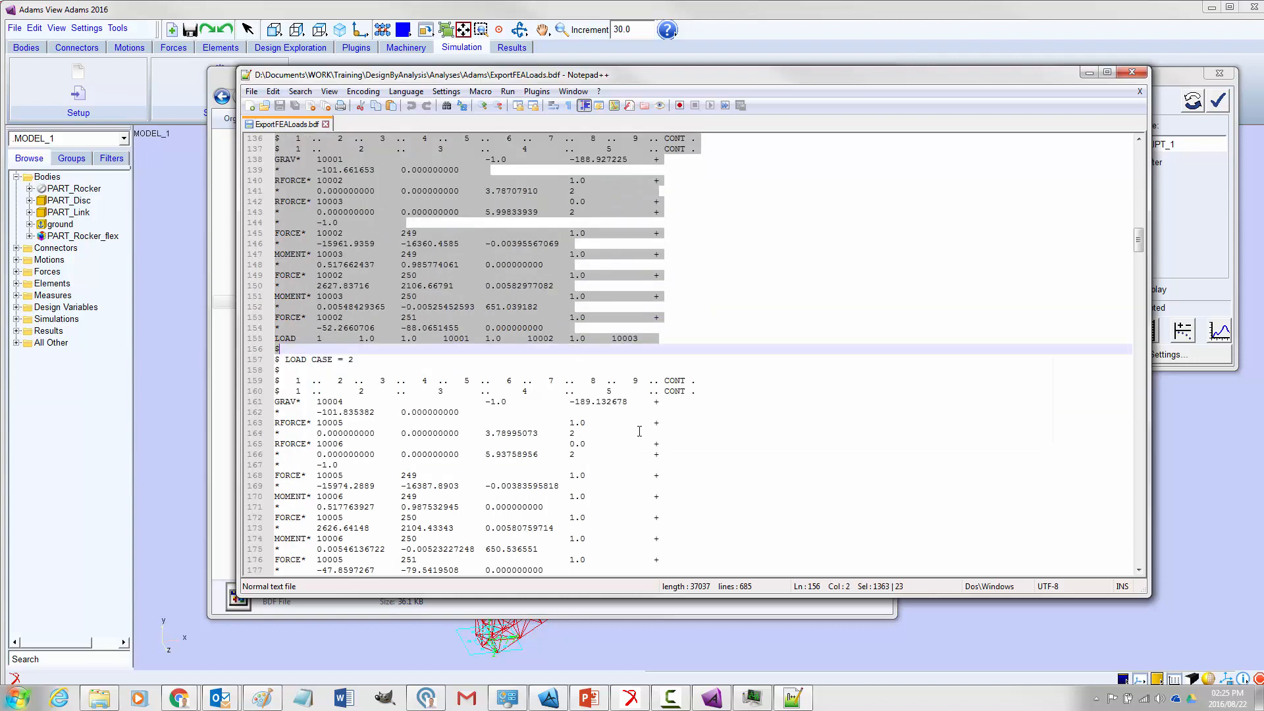
pyautogui.scroll(8, 639, 431)
pyautogui.scroll(-5, 643, 433)
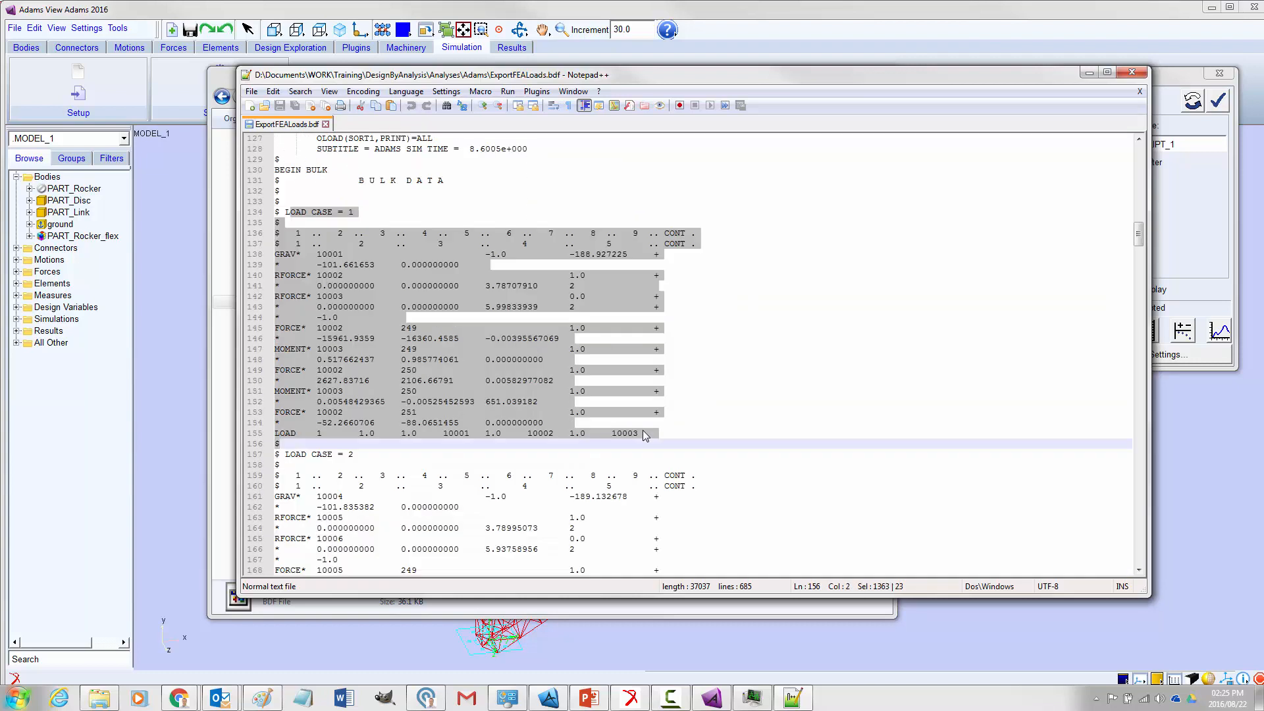
pyautogui.scroll(20, 658, 402)
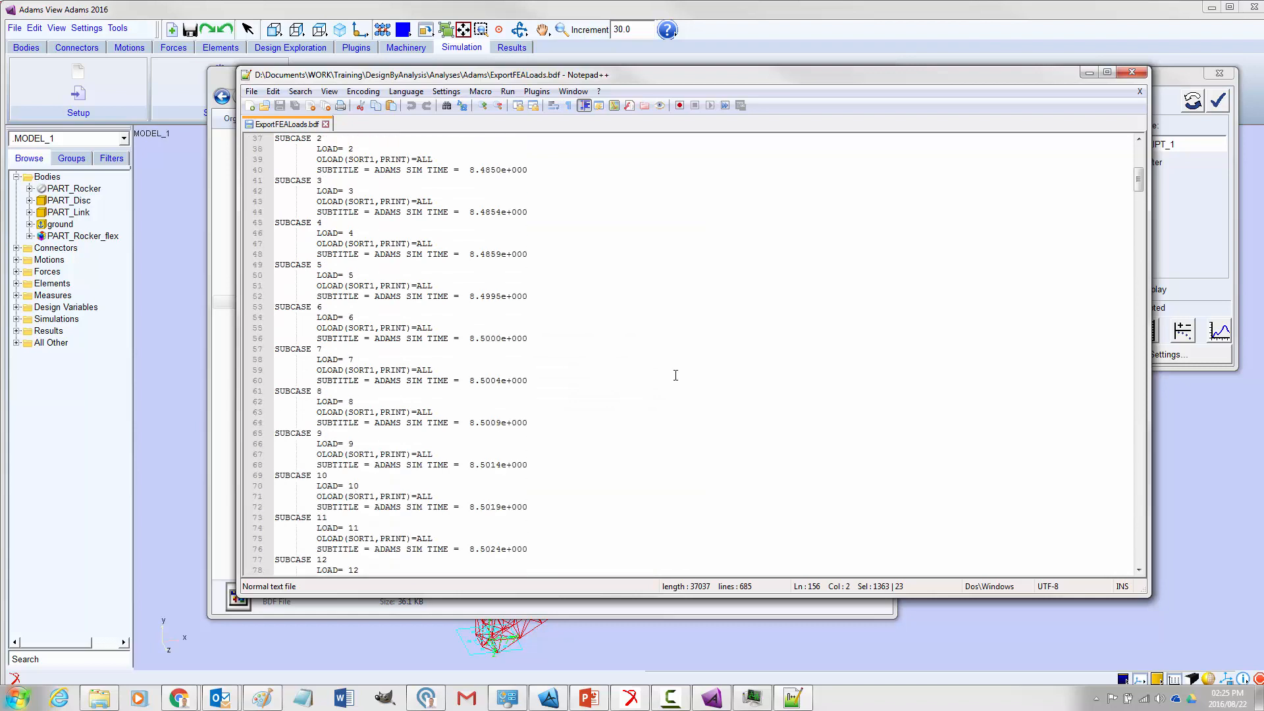
# Check the node IDs, Adams IDs and coordinates in the load point tables of the file header
pyautogui.scroll(12, 675, 375)
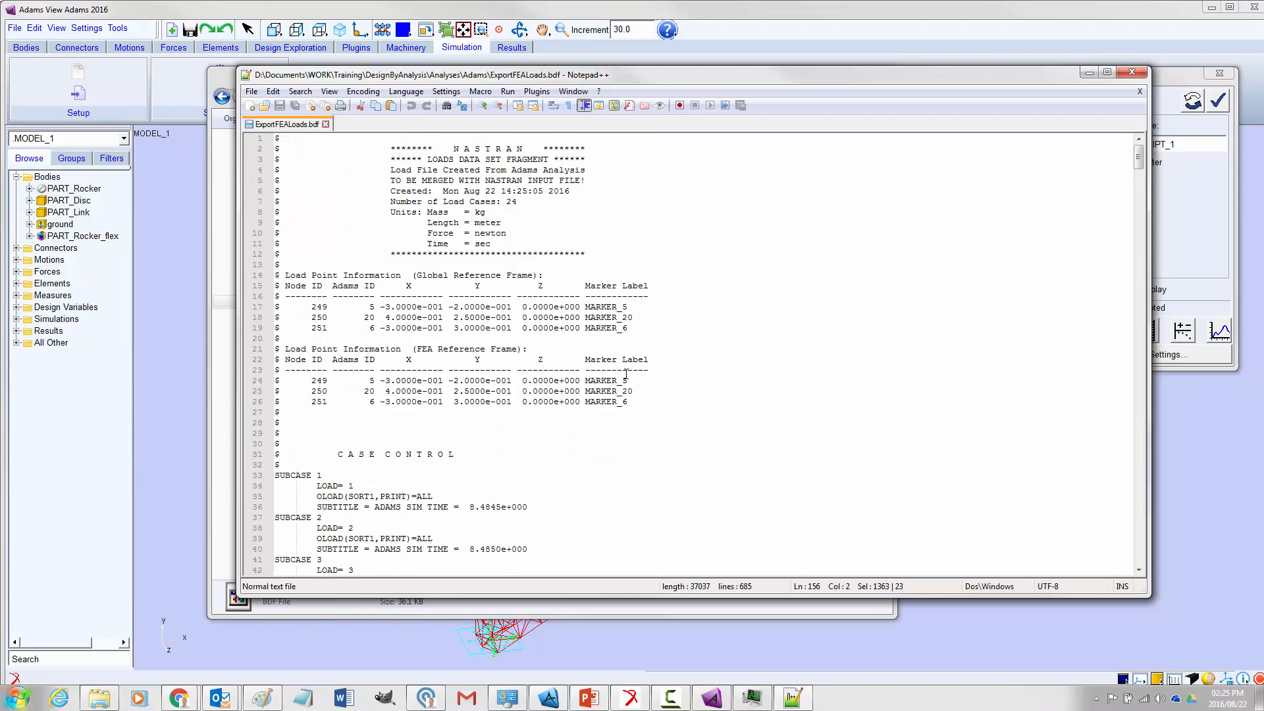
pyautogui.moveTo(312, 380); pyautogui.dragTo(328, 401)
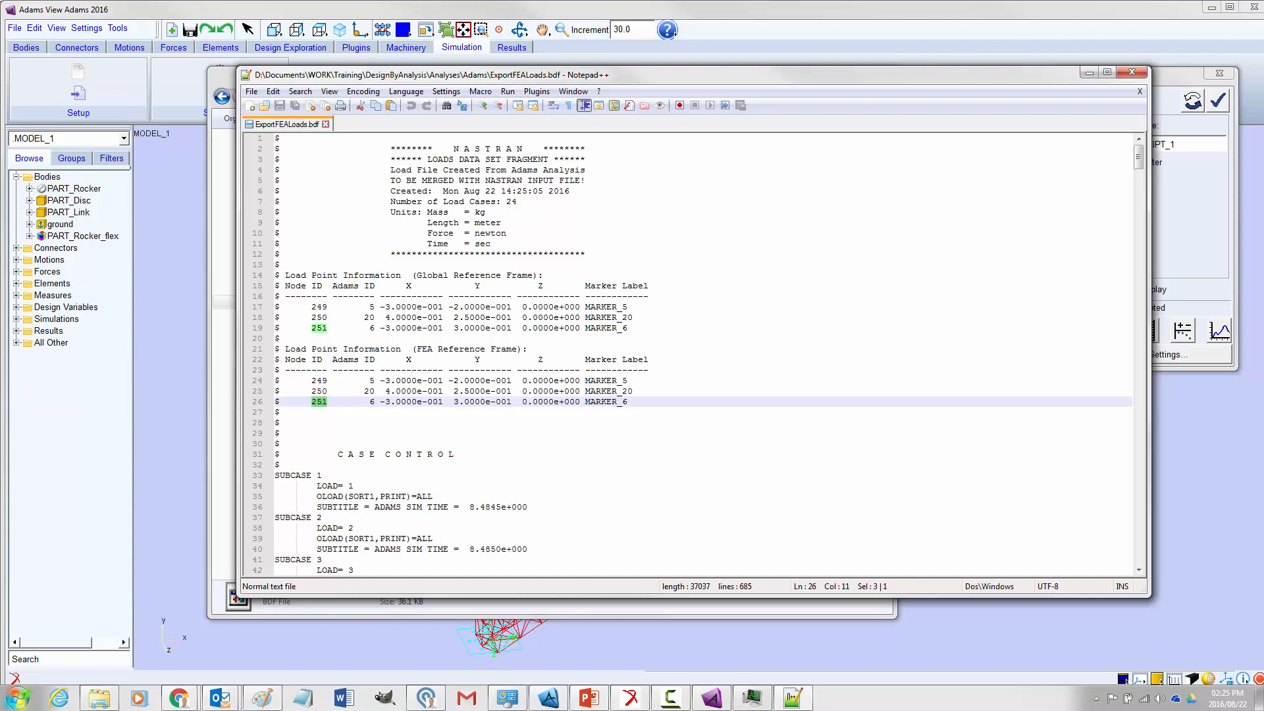
pyautogui.click(480, 328)
pyautogui.moveTo(581, 328); pyautogui.dragTo(334, 328)
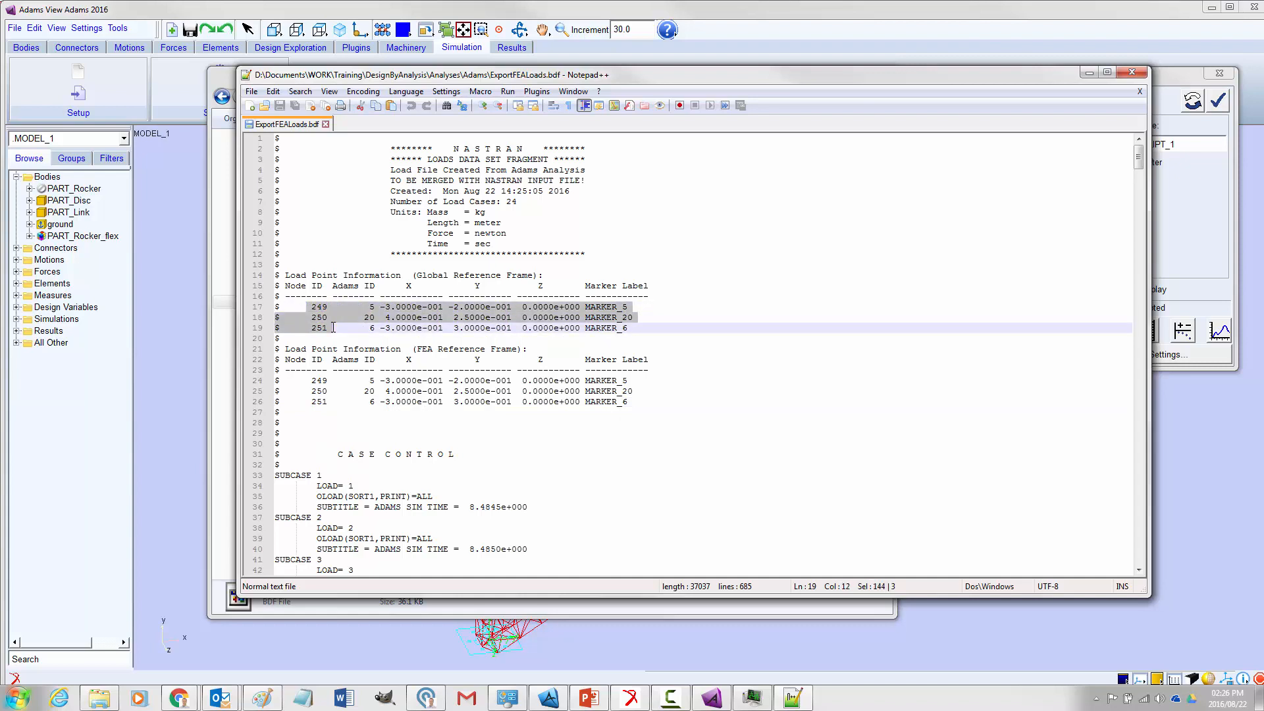
pyautogui.click(367, 310)
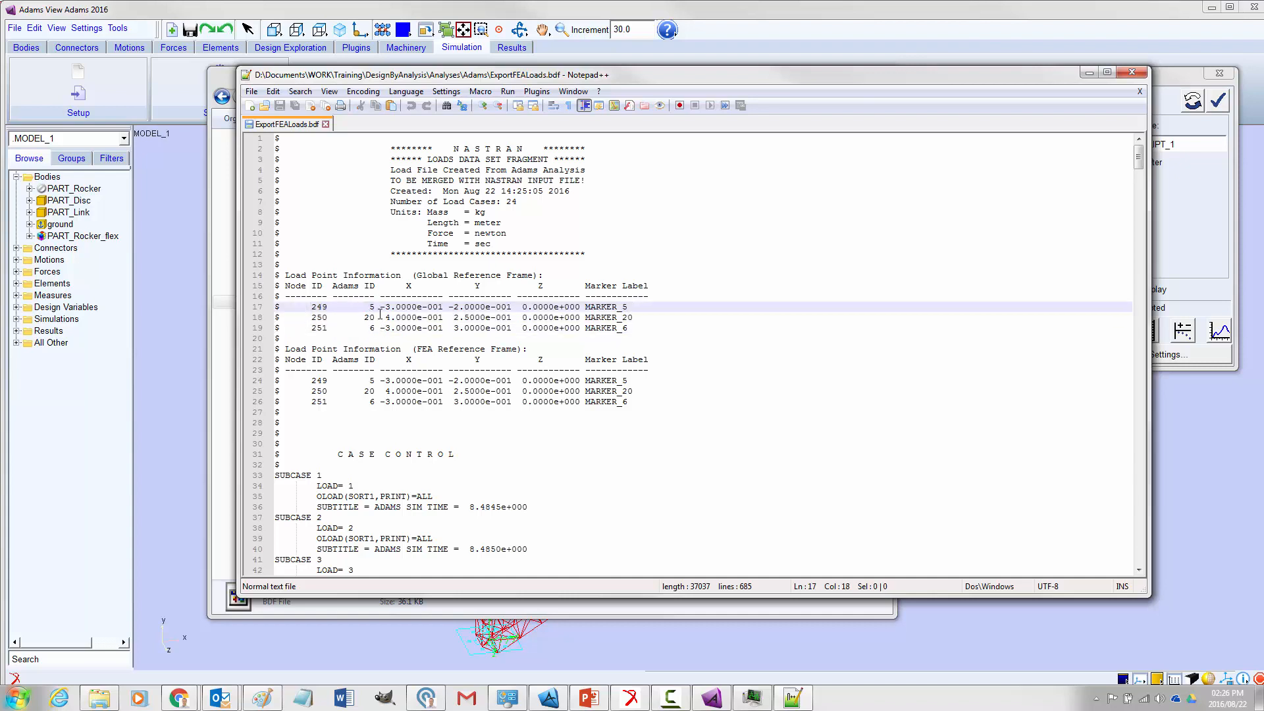
pyautogui.moveTo(376, 326); pyautogui.dragTo(370, 306)
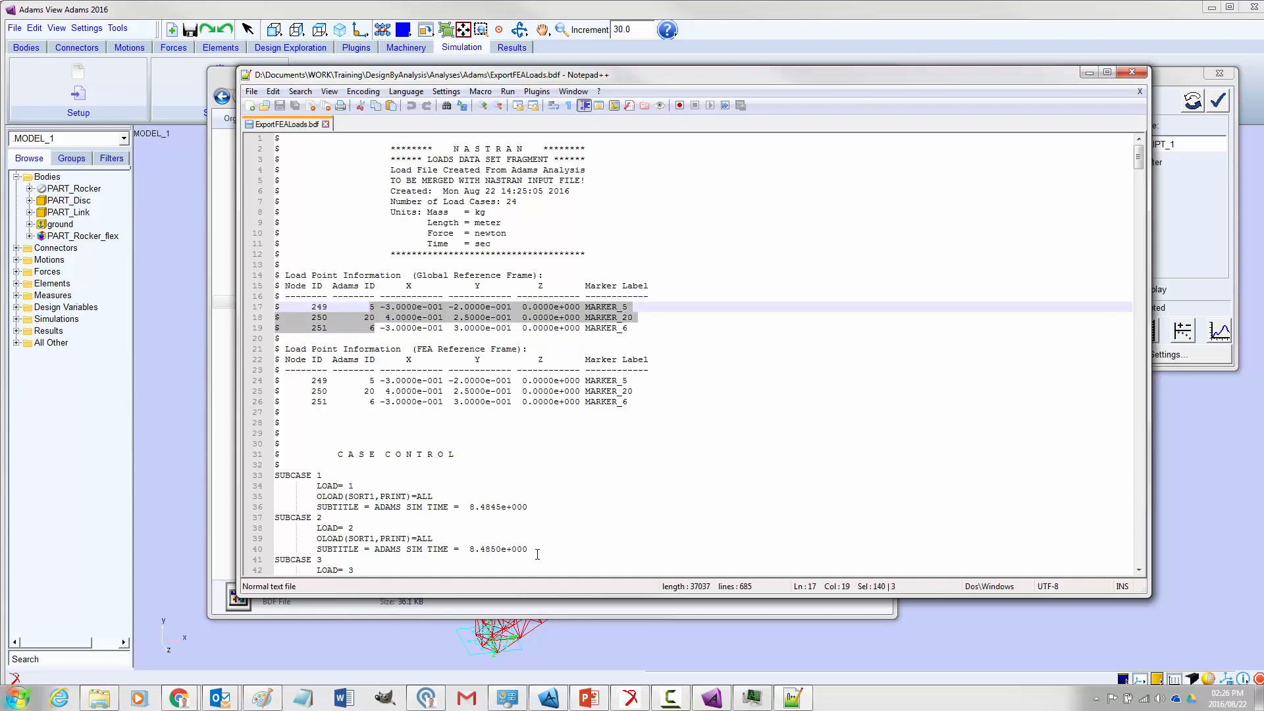
# Switch to Adams View to identify the markers at the rocker's spring attachment and compare MARKER_6 with the node 251 row in Notepad++
pyautogui.click(715, 697)
pyautogui.rightClick(494, 398)
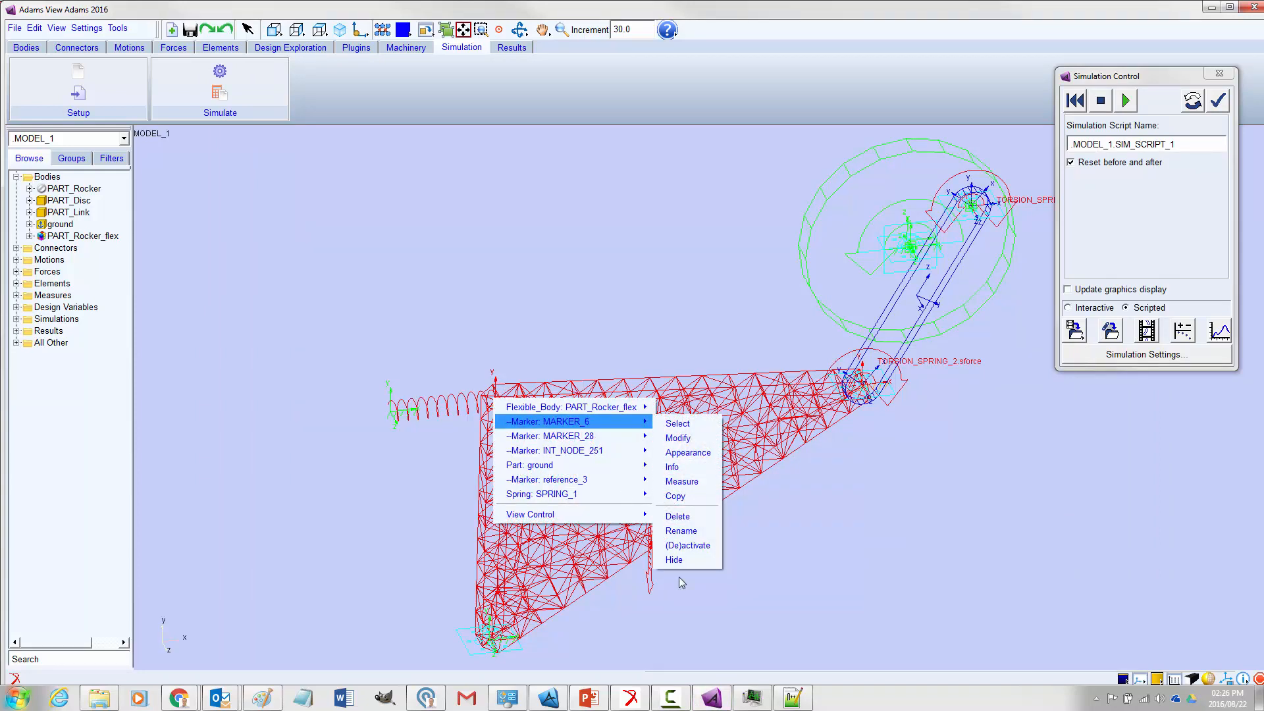
pyautogui.click(792, 698)
pyautogui.click(385, 336)
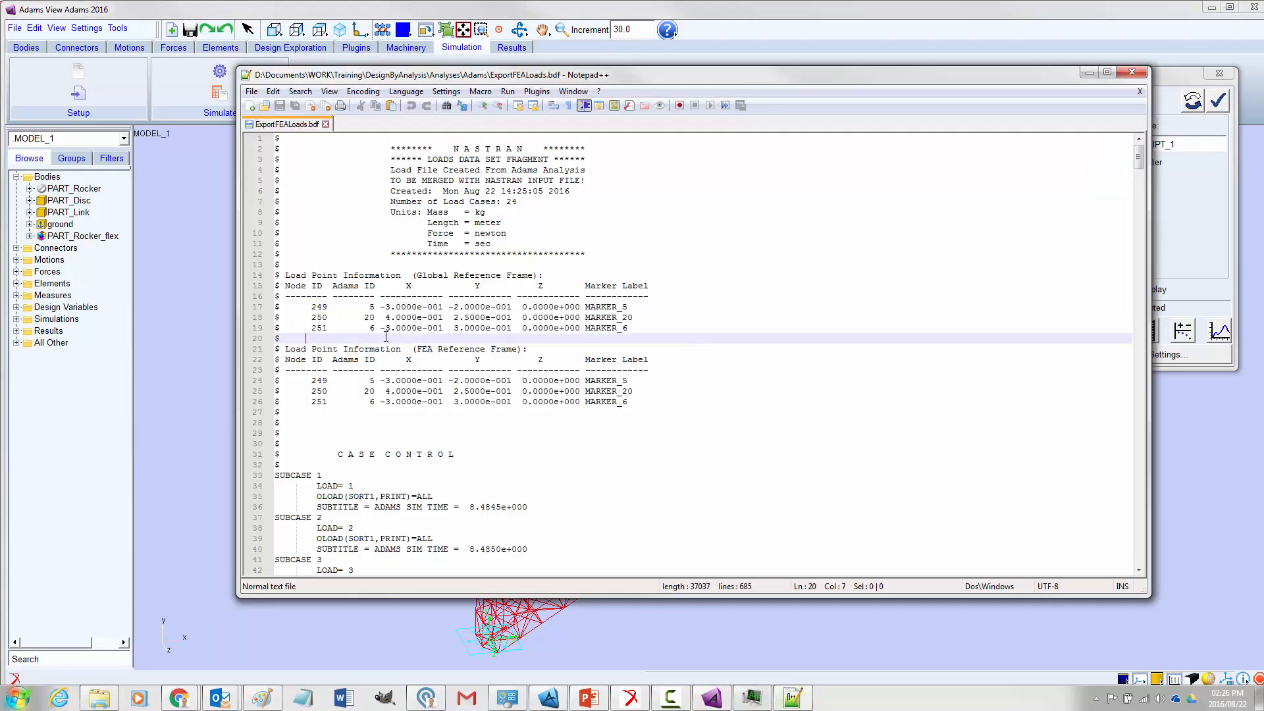
pyautogui.doubleClick(370, 328)
pyautogui.moveTo(381, 328); pyautogui.dragTo(497, 331)
pyautogui.click(566, 336)
# Identify the markers at the rocker's ground pivot and link pin in Adams View and compare them with the Adams IDs in Notepad++
pyautogui.click(649, 634)
pyautogui.rightClick(493, 512)
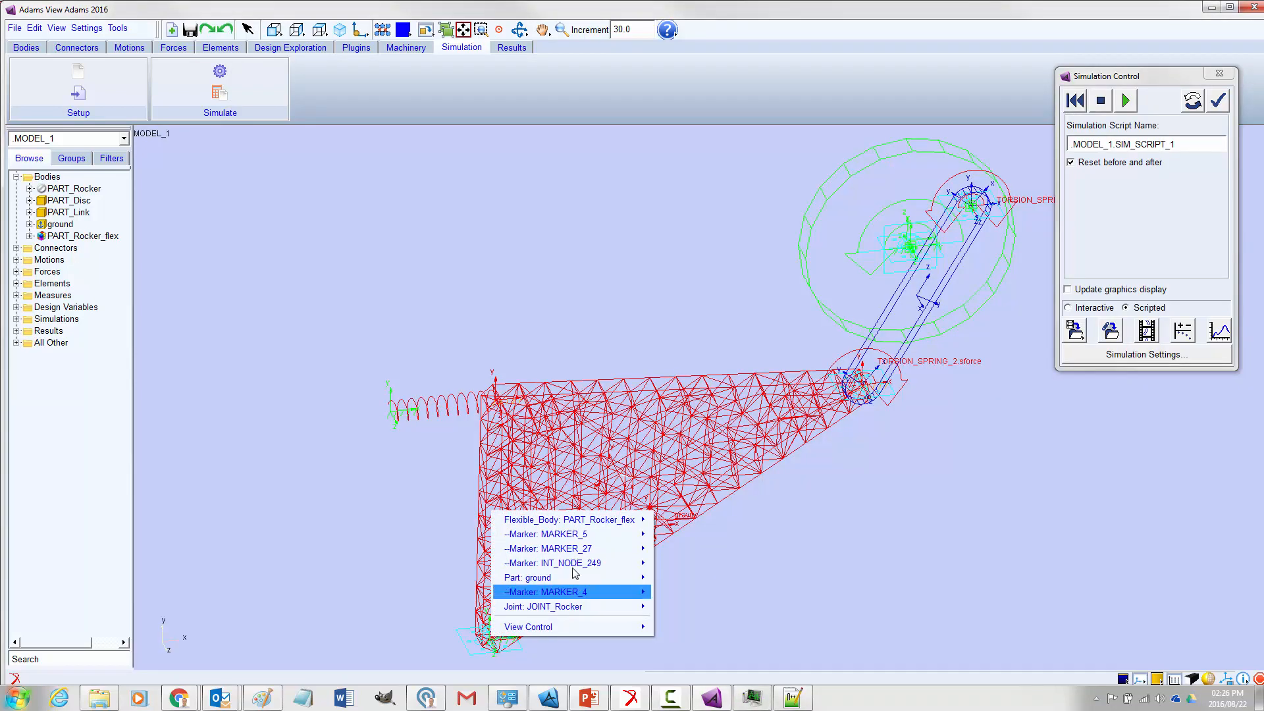
pyautogui.rightClick(864, 389)
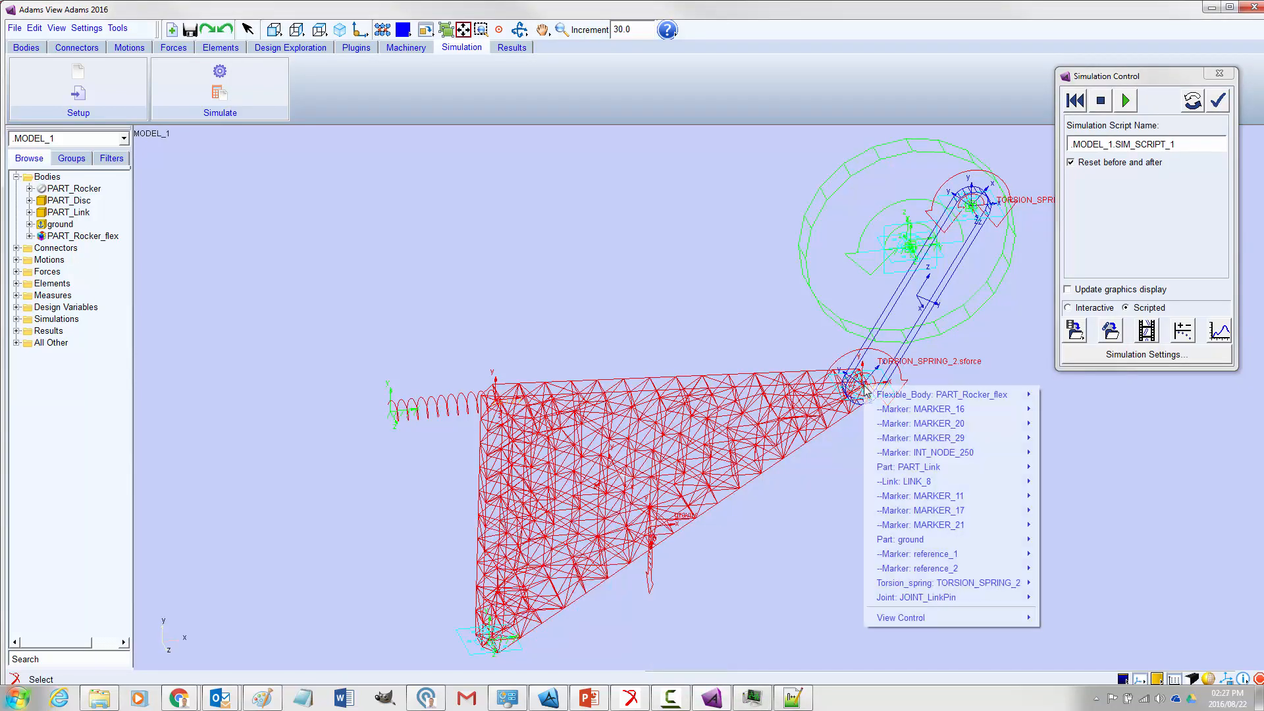
pyautogui.click(793, 699)
pyautogui.moveTo(363, 310); pyautogui.dragTo(373, 328)
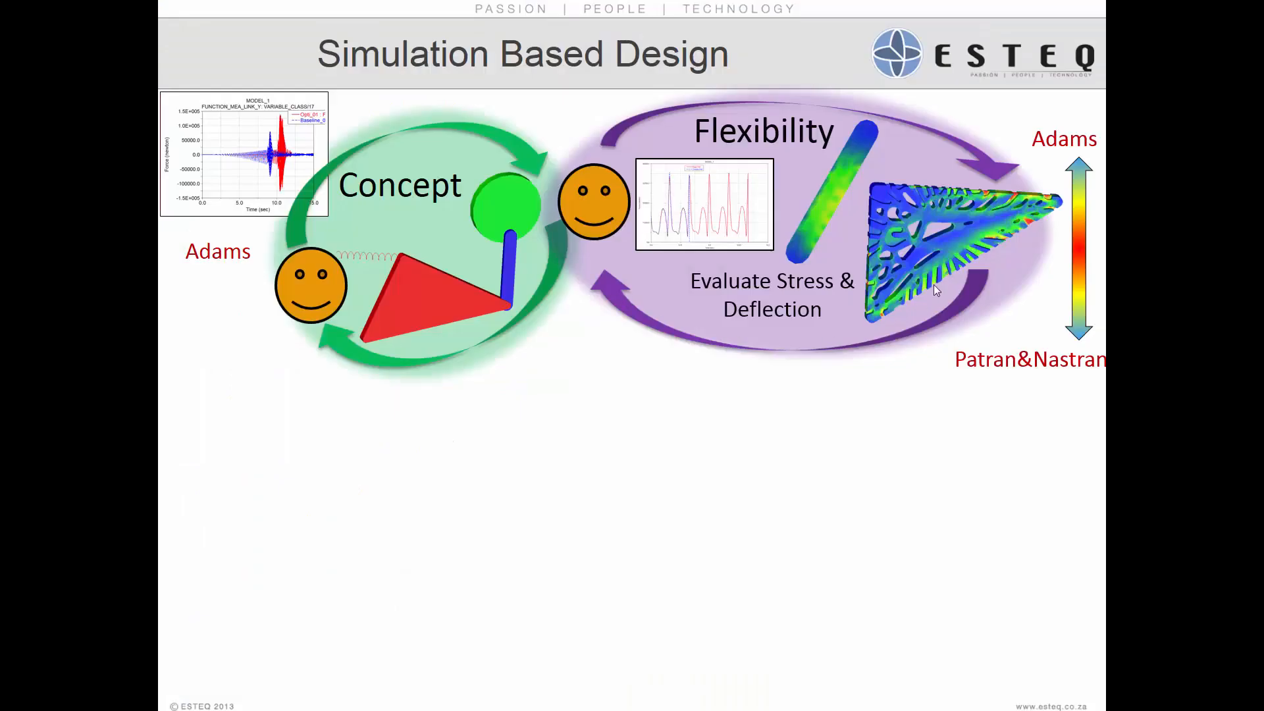
pyautogui.click(561, 329)
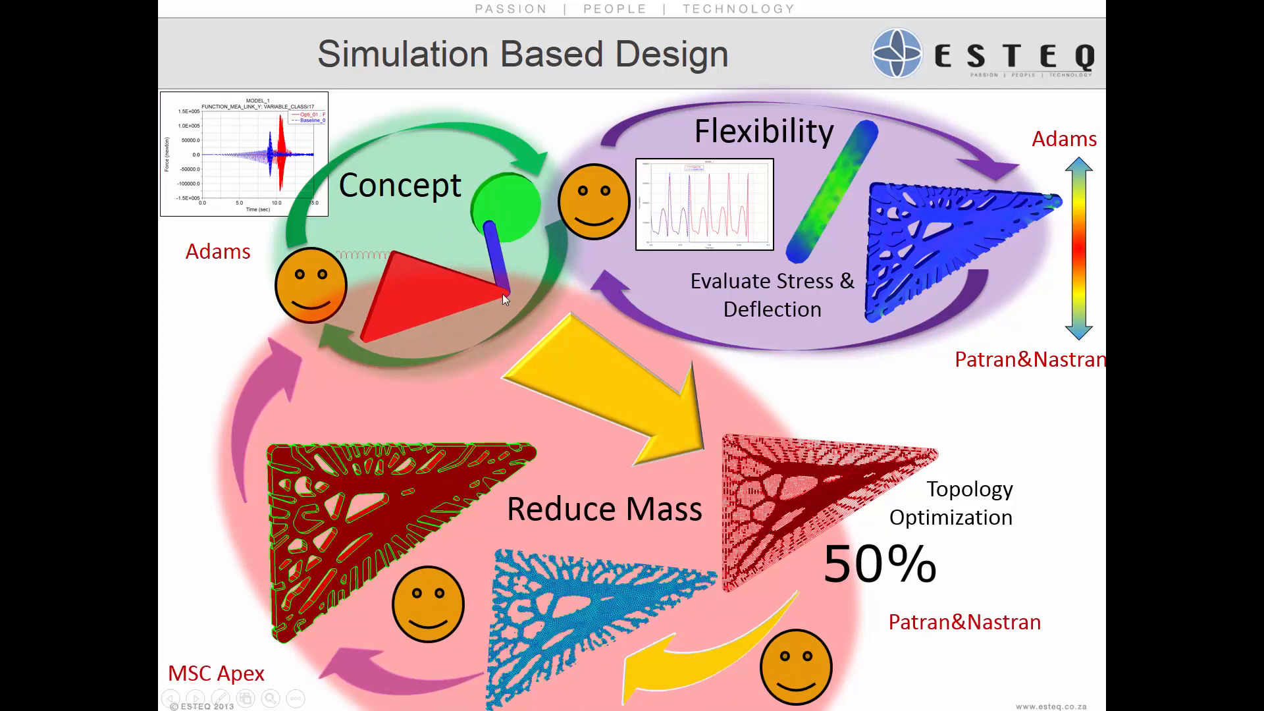